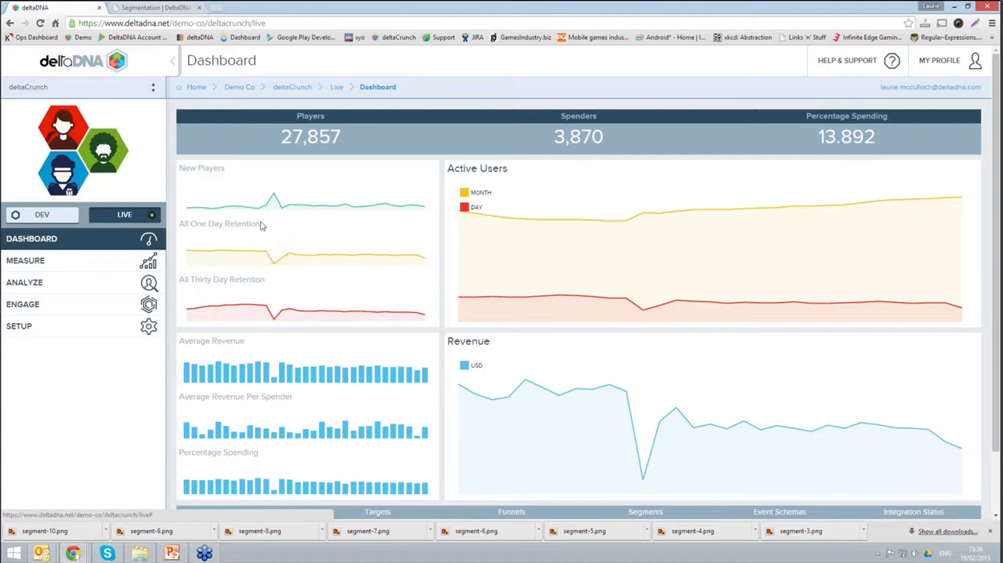
Step: Open the Measure summary page, clear its segment filter and update the figures for all players
left_click(145, 261)
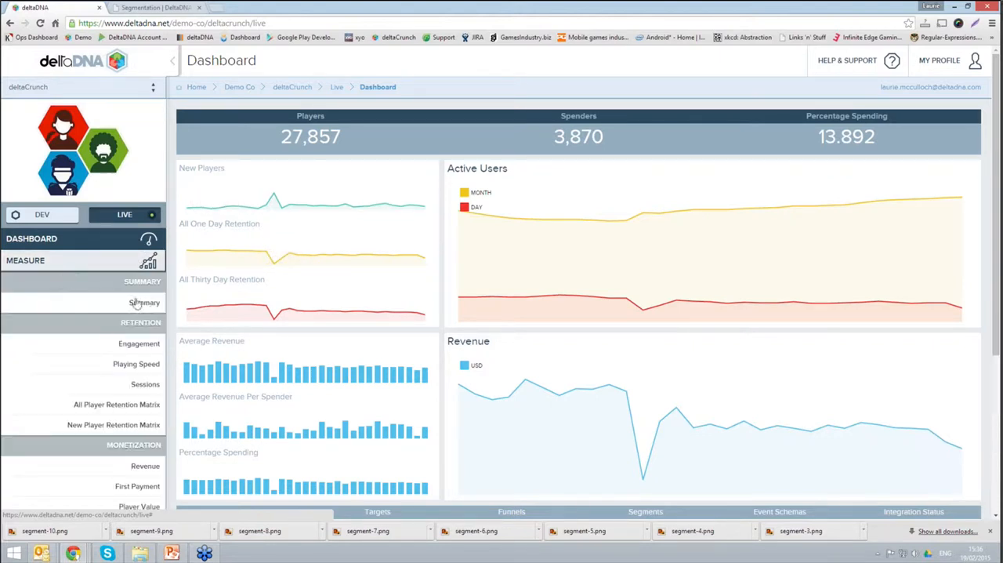
left_click(150, 308)
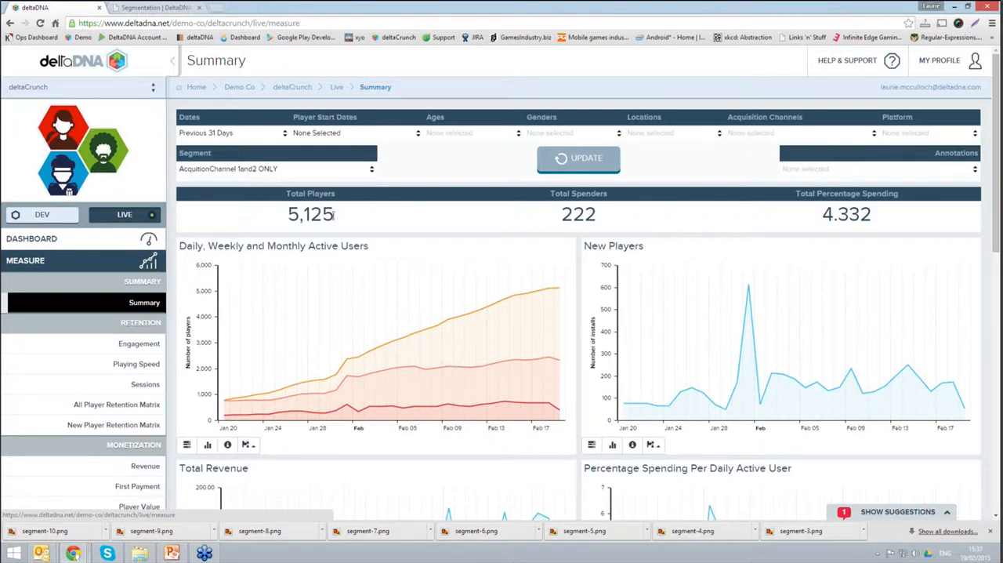
left_click(330, 170)
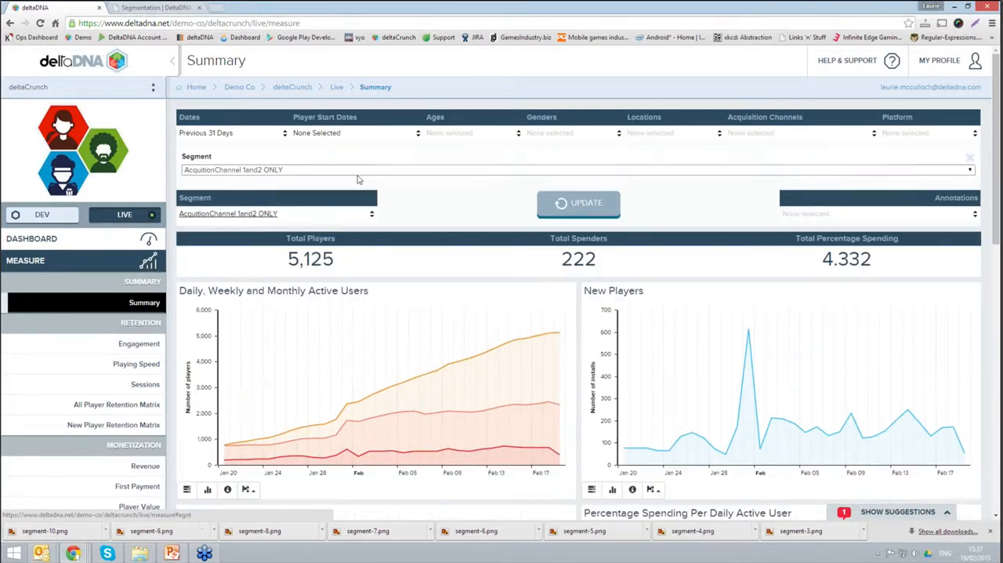
left_click(971, 170)
left_click(970, 180)
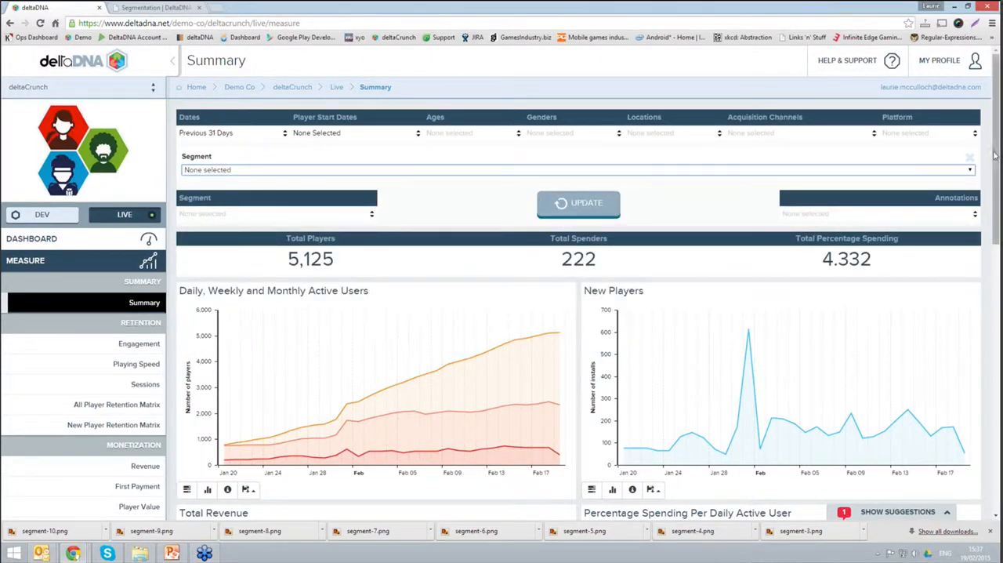
left_click(969, 157)
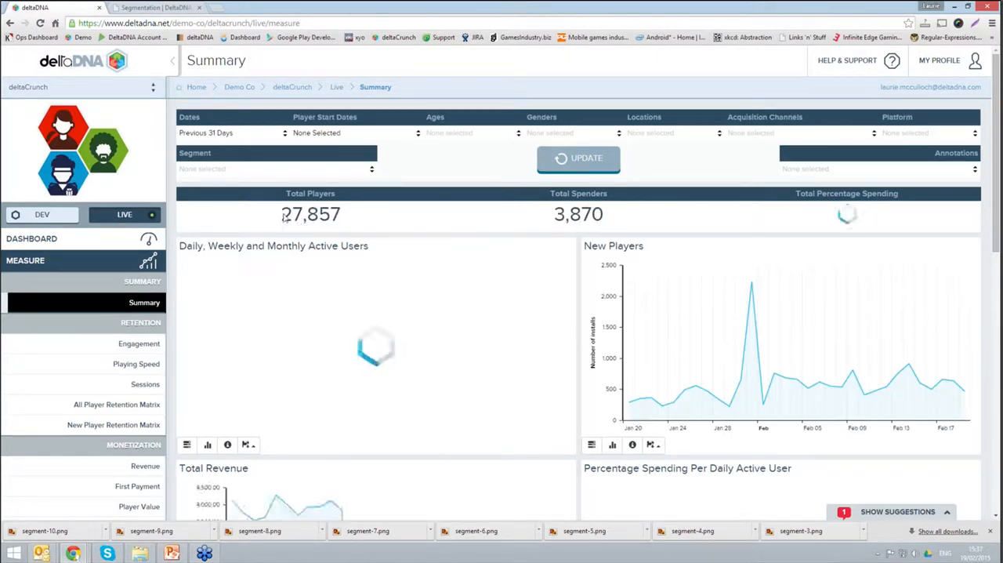
left_click_drag(281, 216, 341, 213)
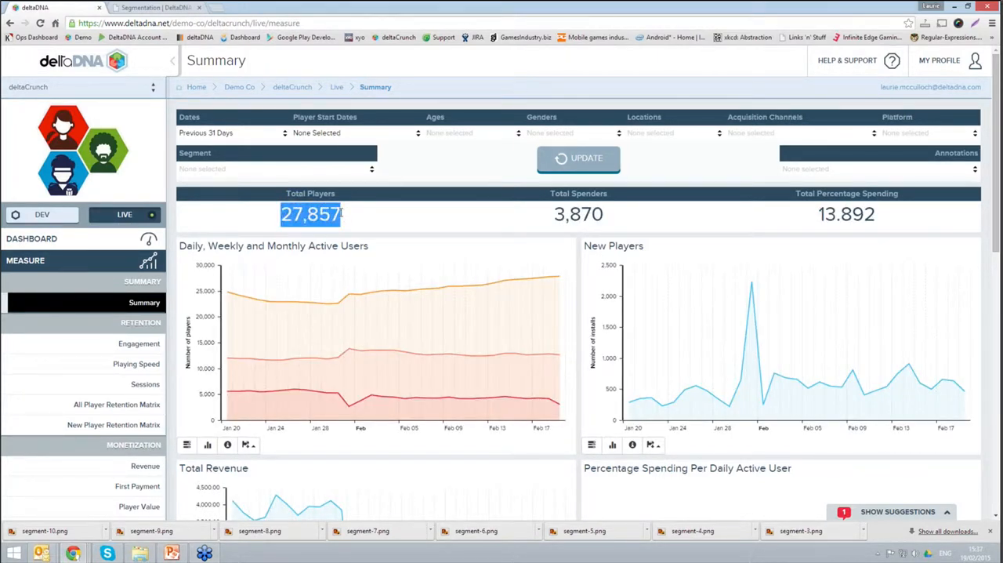
left_click(422, 178)
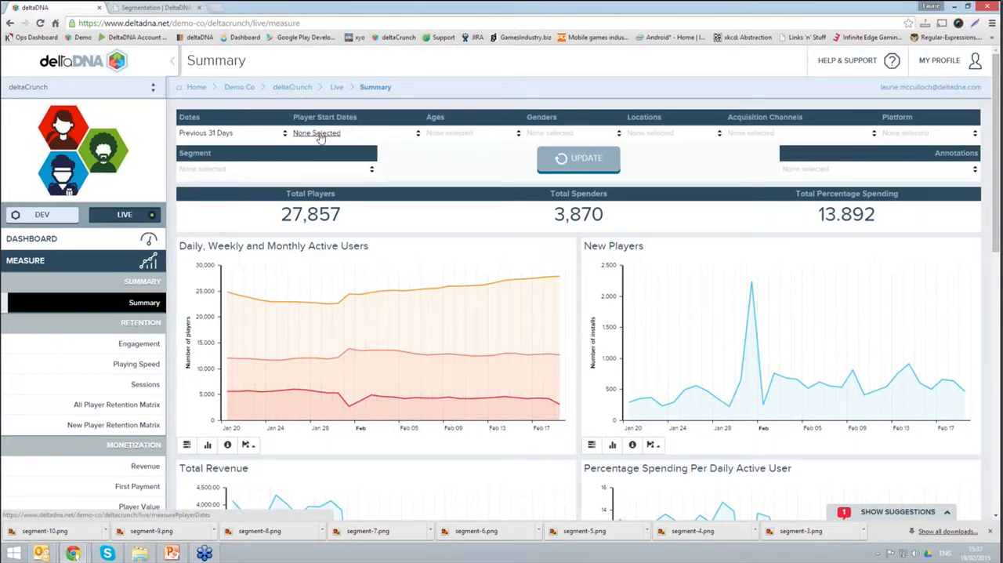
Step: Filter the summary by the australia segment and update the charts
left_click(199, 170)
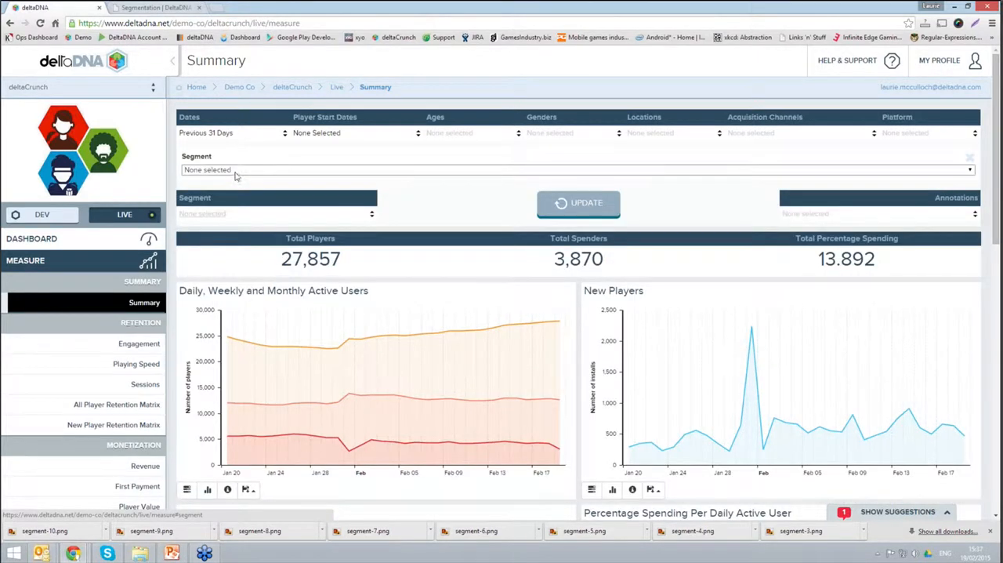
left_click(237, 171)
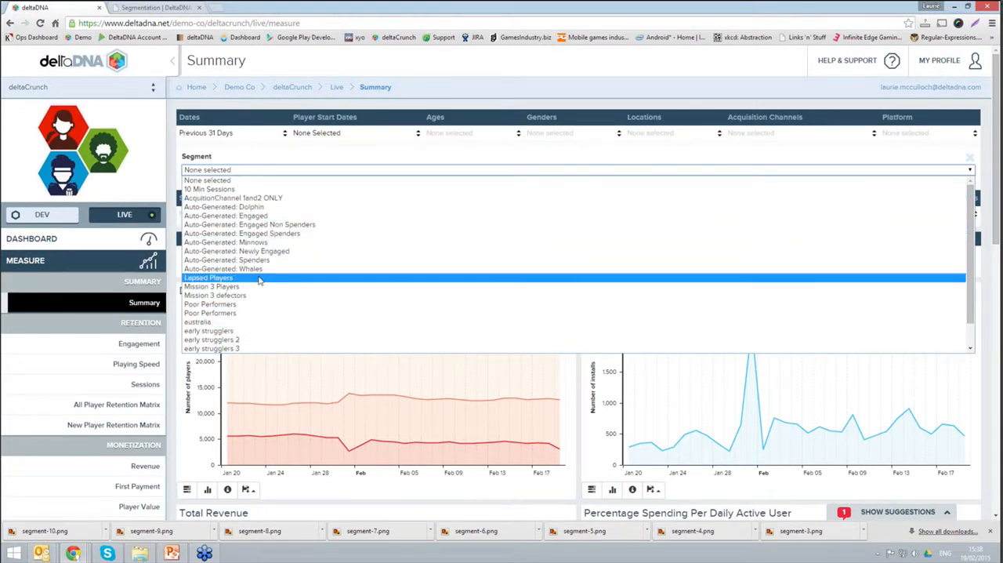
left_click(207, 322)
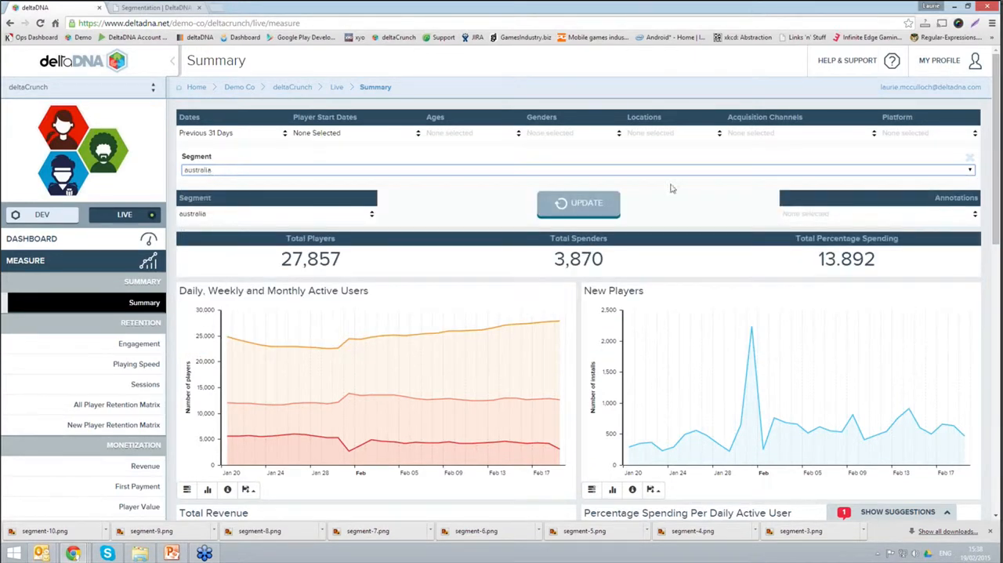
left_click(593, 202)
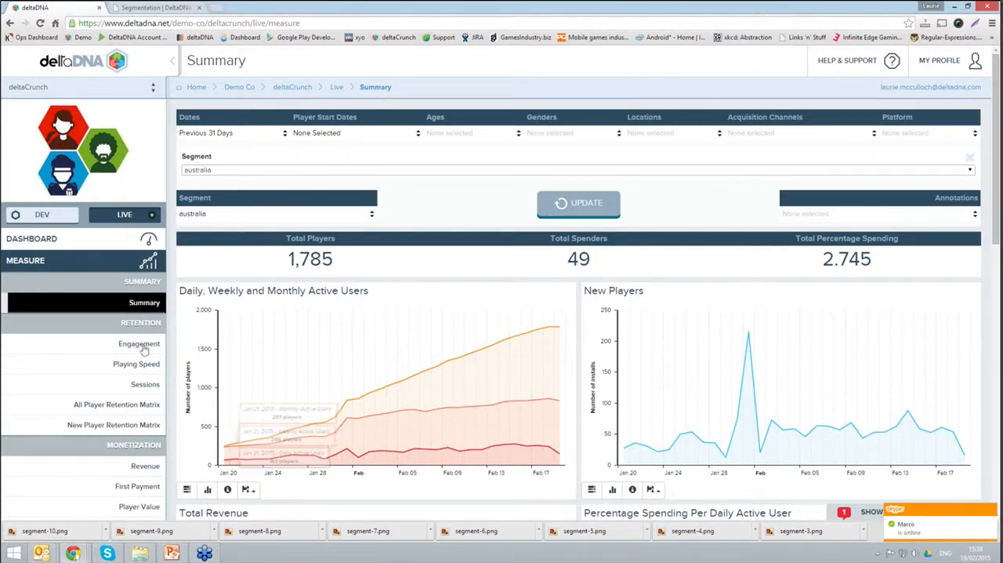
Step: Look through the segment's summary charts and open the Slice & Dice data mining tool
scroll(146, 365, "down", 1)
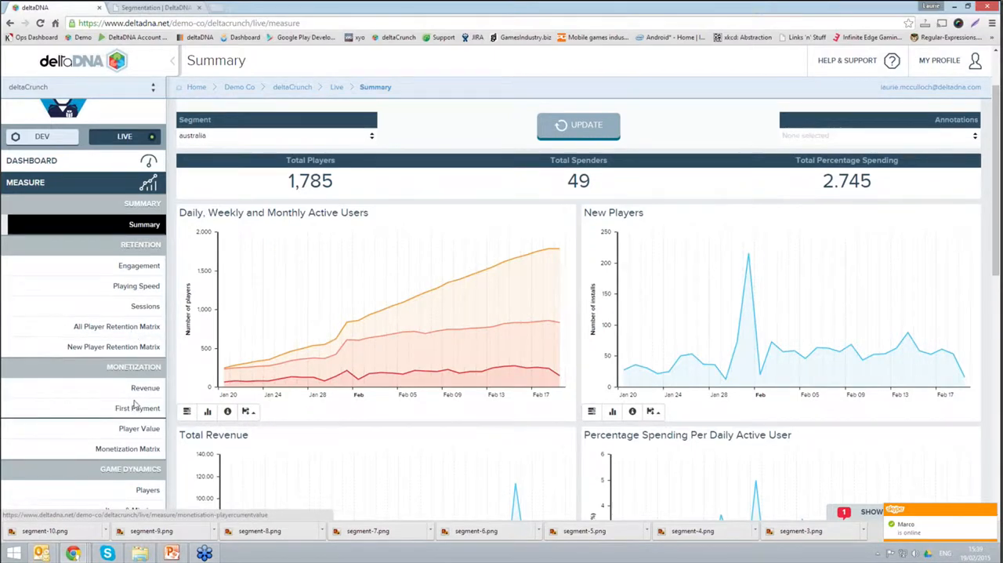
scroll(204, 322, "down", 1)
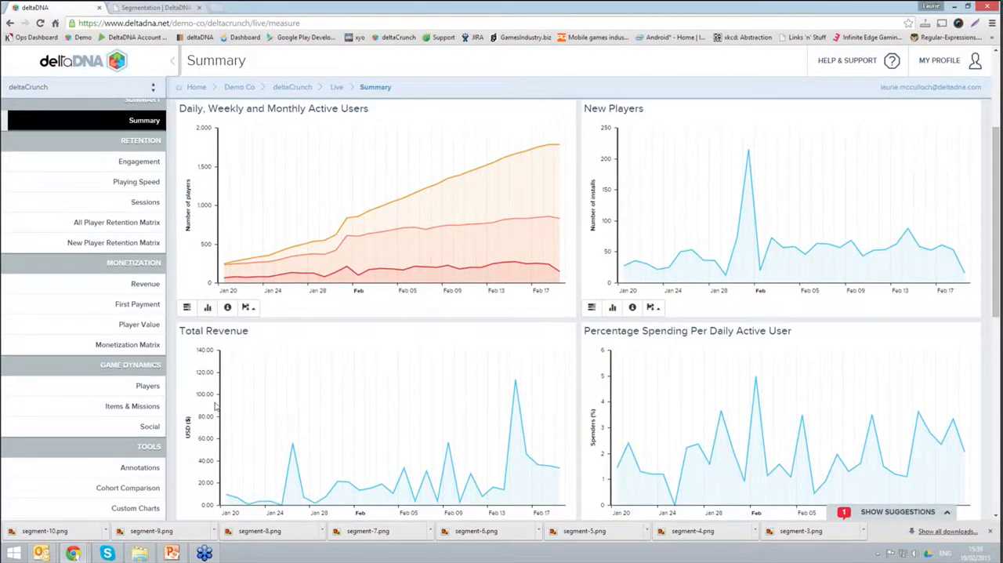
scroll(215, 405, "down", 1)
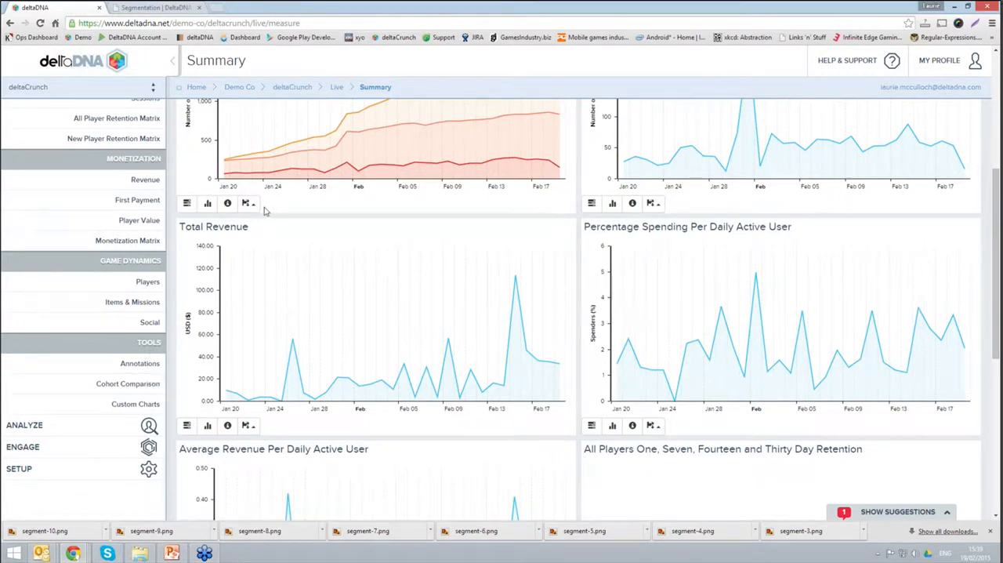
scroll(265, 210, "up", 3)
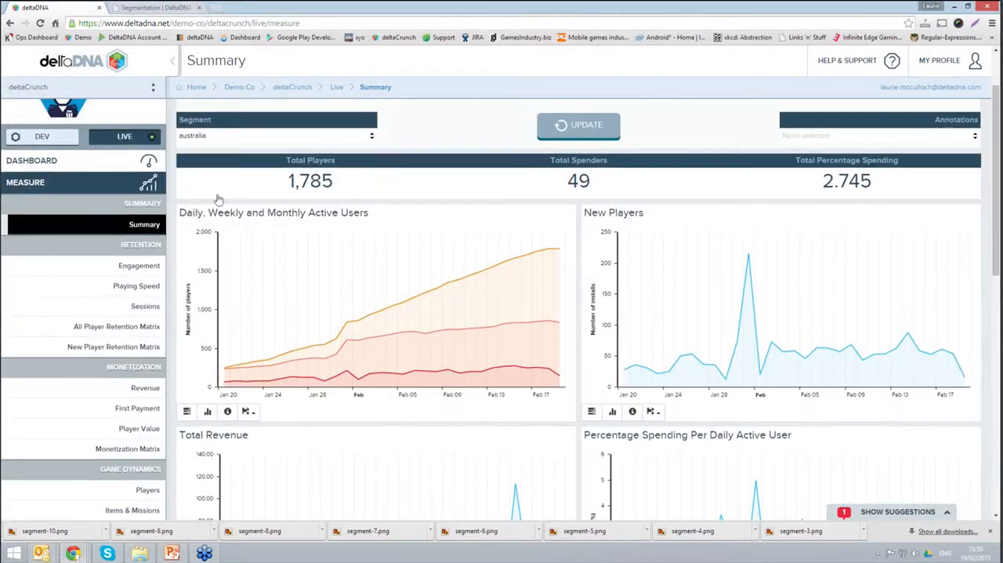
scroll(129, 215, "up", 1)
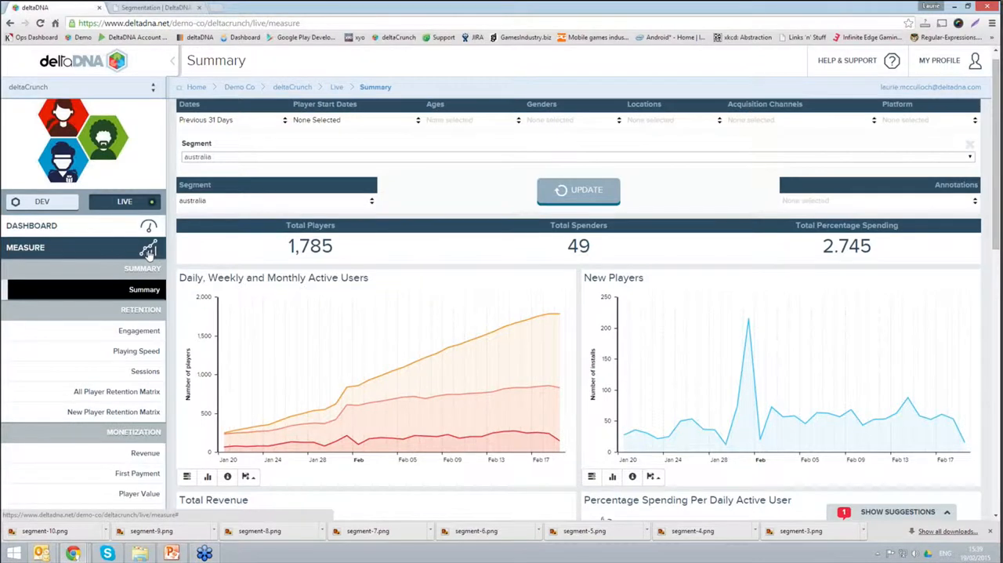
left_click(149, 251)
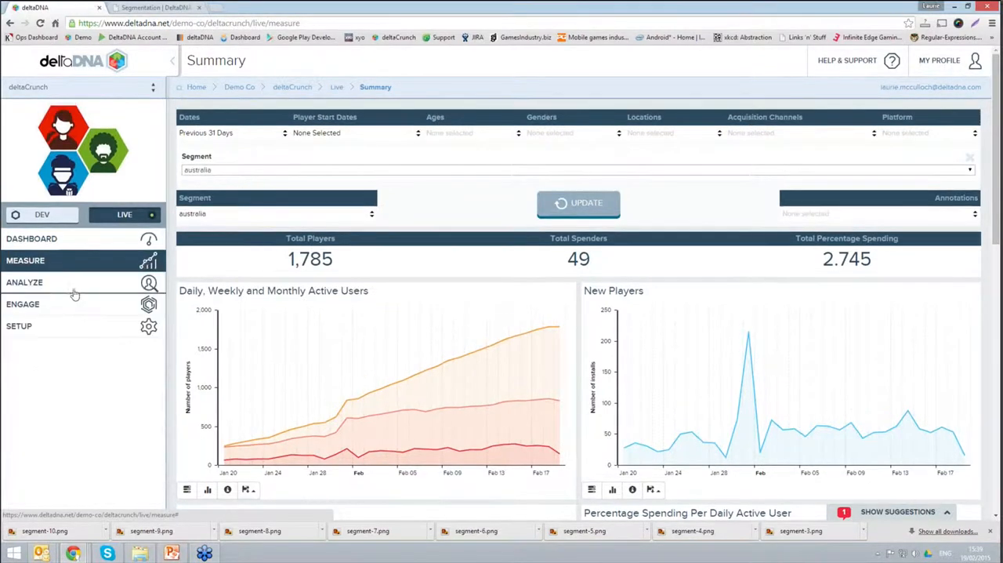
left_click(149, 286)
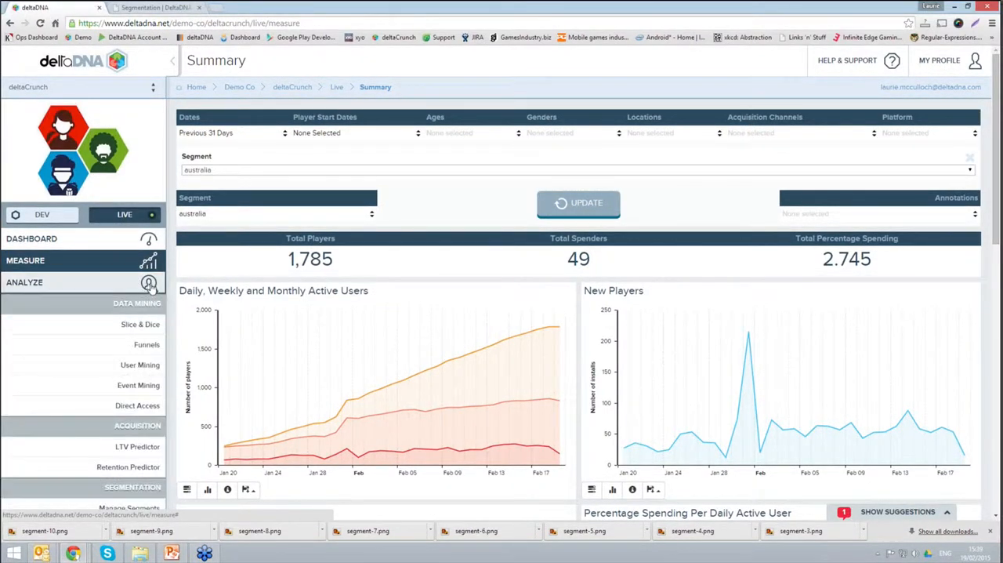
left_click(148, 331)
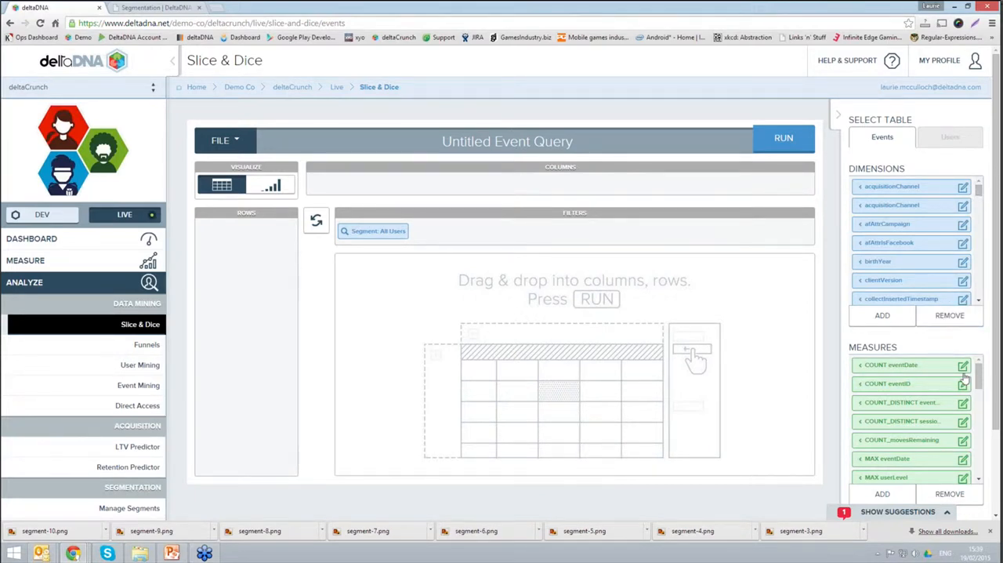
Step: Build an event query with the UniqueUsers measure as column and the eventDate dimension as row, and run it
scroll(968, 462, "down", 5)
scroll(968, 474, "down", 3)
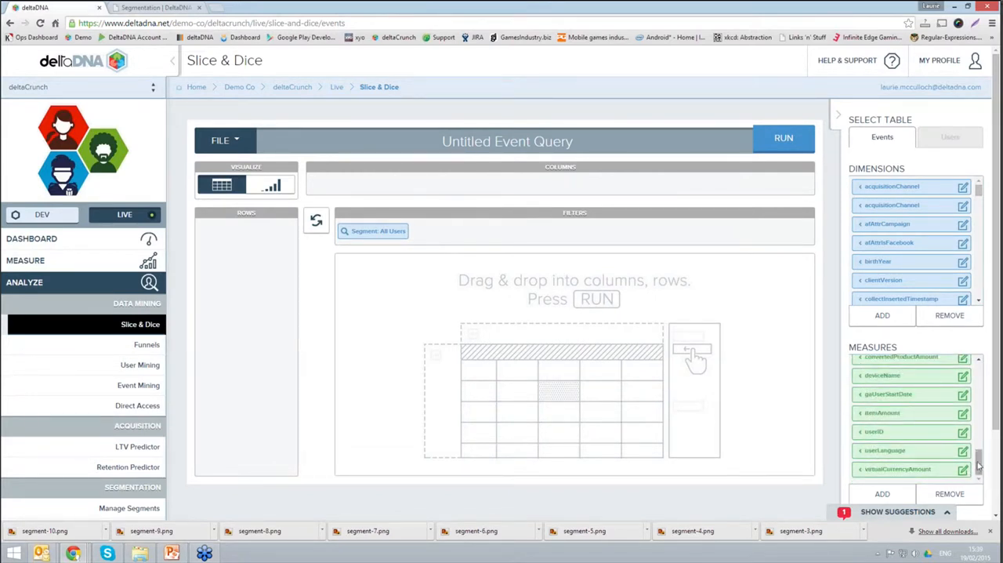
left_click_drag(981, 469, 981, 418)
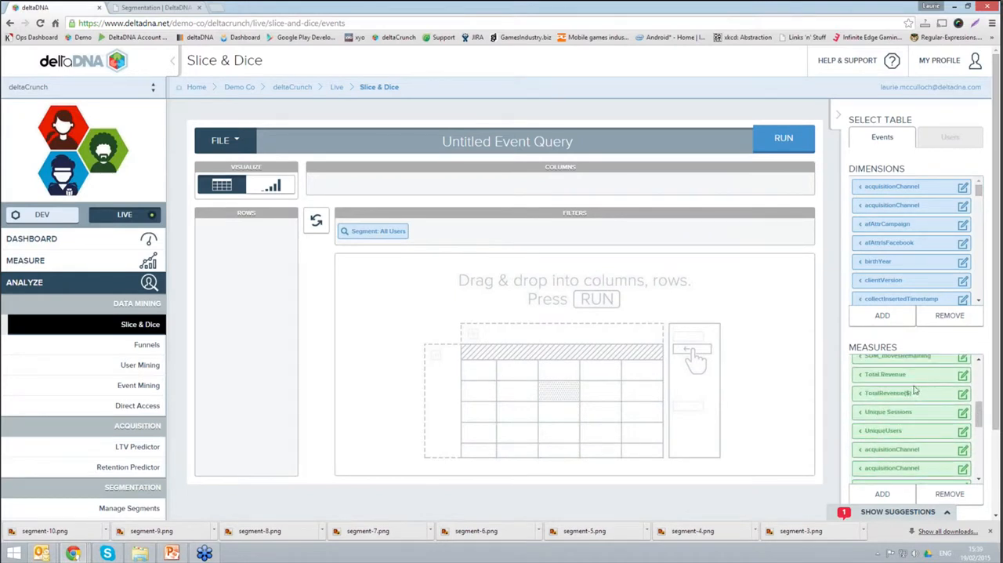
left_click(860, 431)
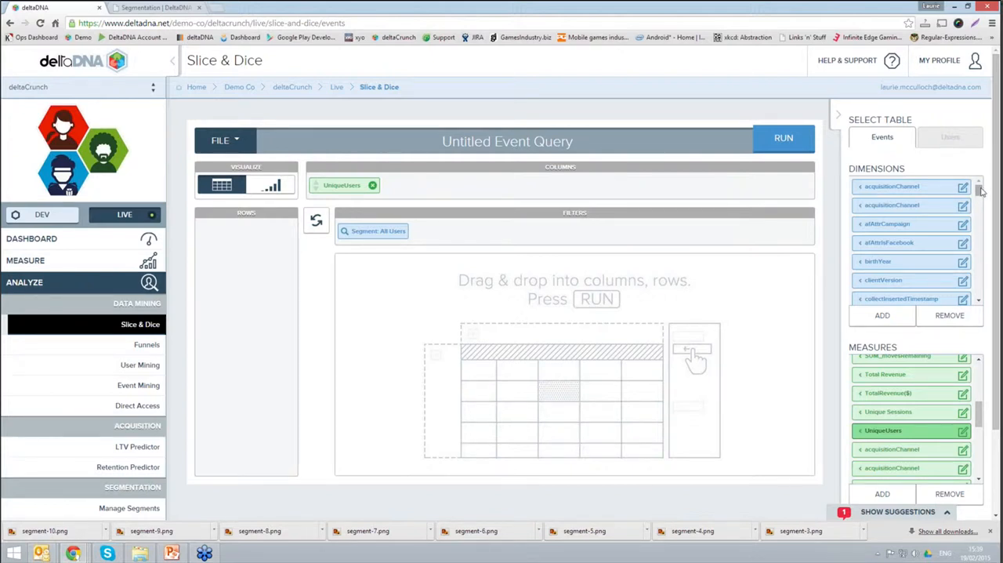
left_click_drag(978, 194, 979, 206)
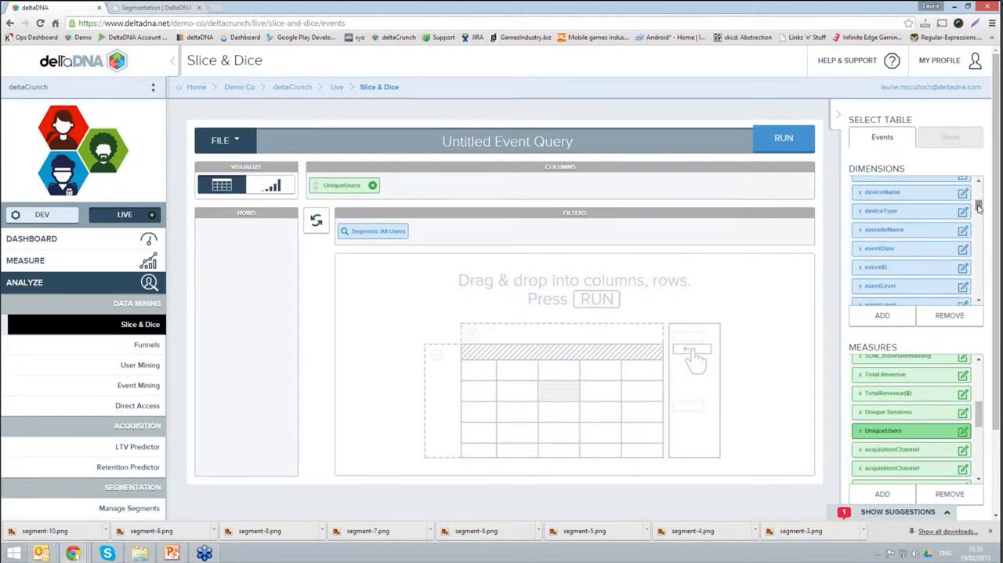
left_click(859, 251)
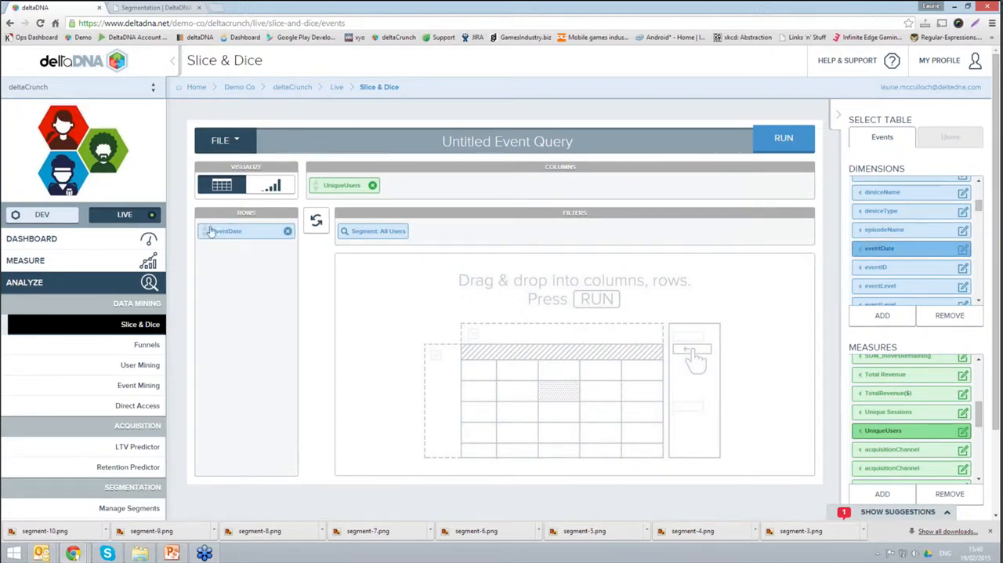
left_click(773, 149)
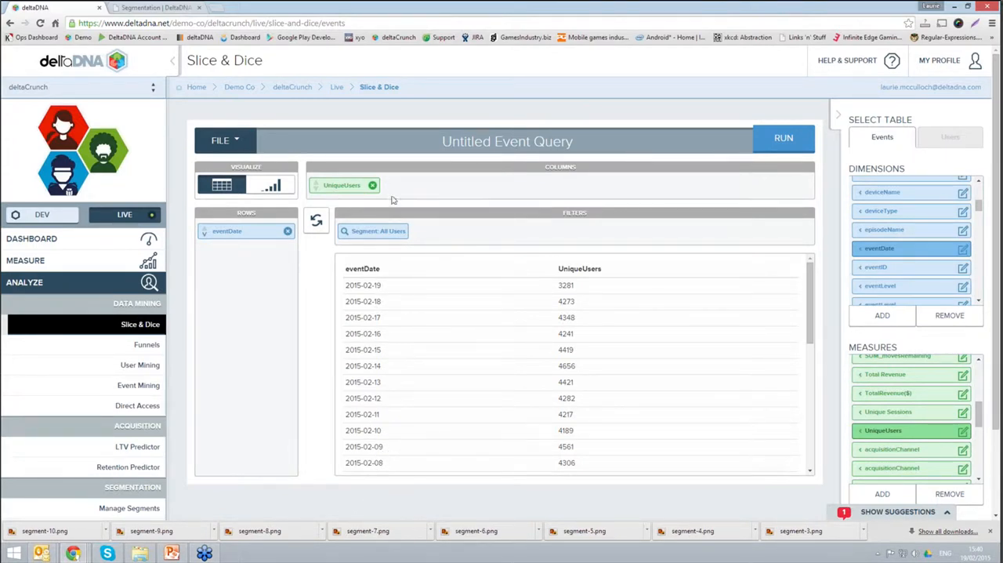
Step: Restrict the event query to the australia segment and show its results as a bar chart
left_click(344, 231)
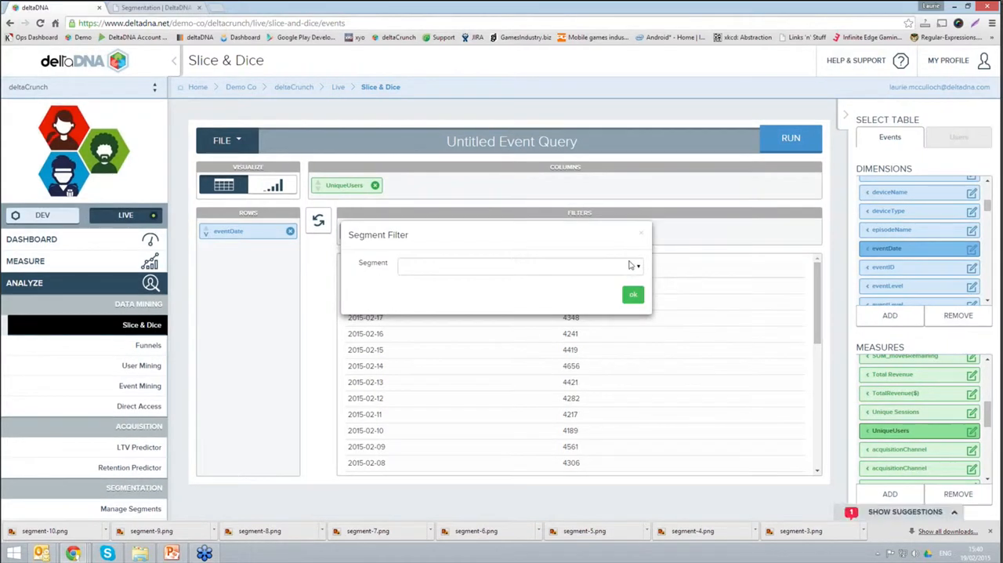
left_click(635, 268)
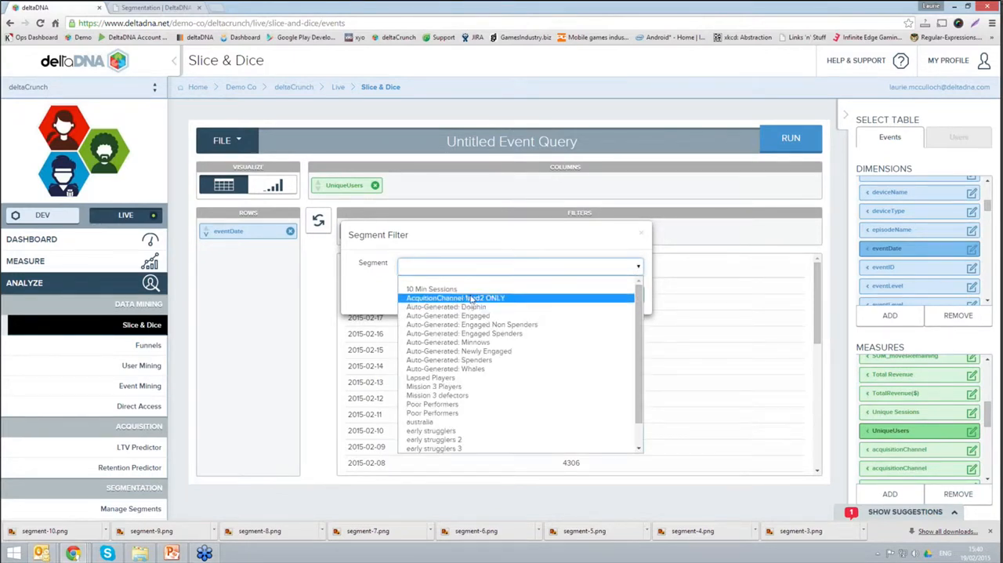
left_click(445, 424)
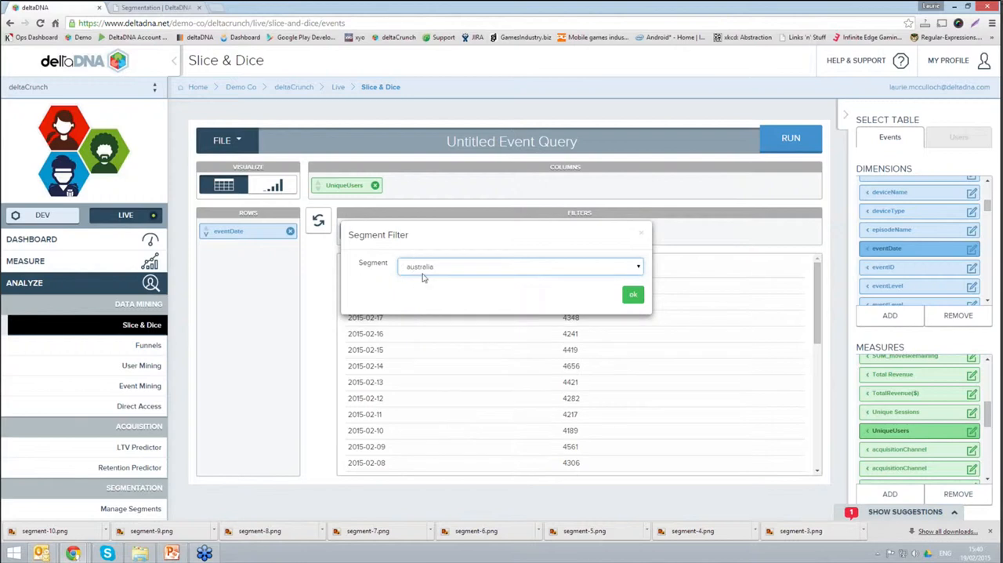
left_click(631, 295)
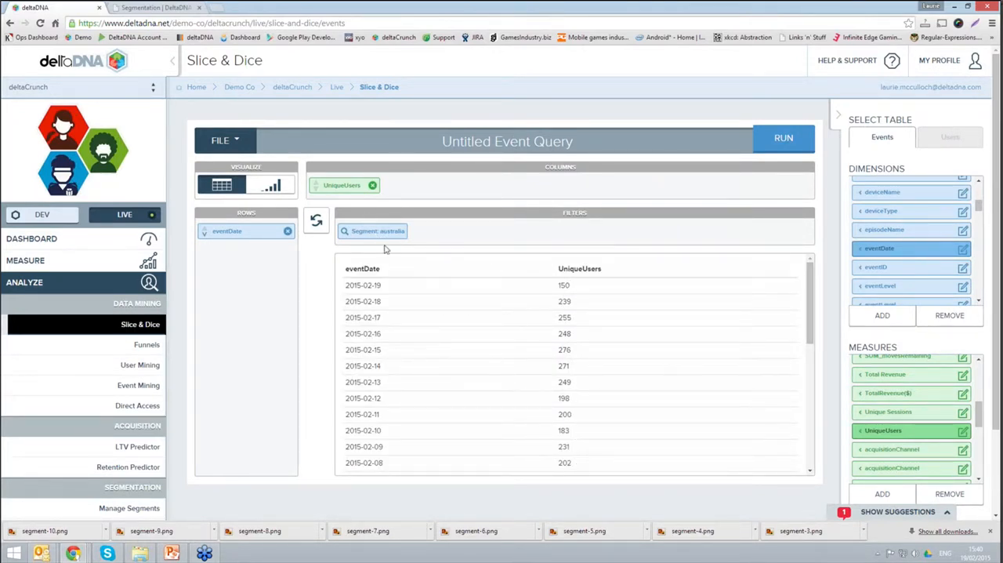
left_click(271, 186)
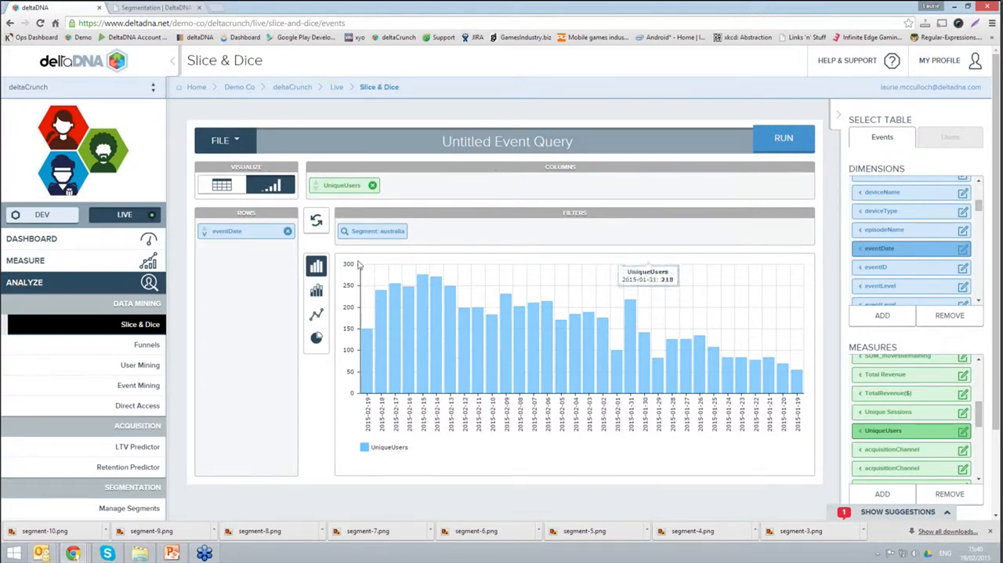
left_click(51, 241)
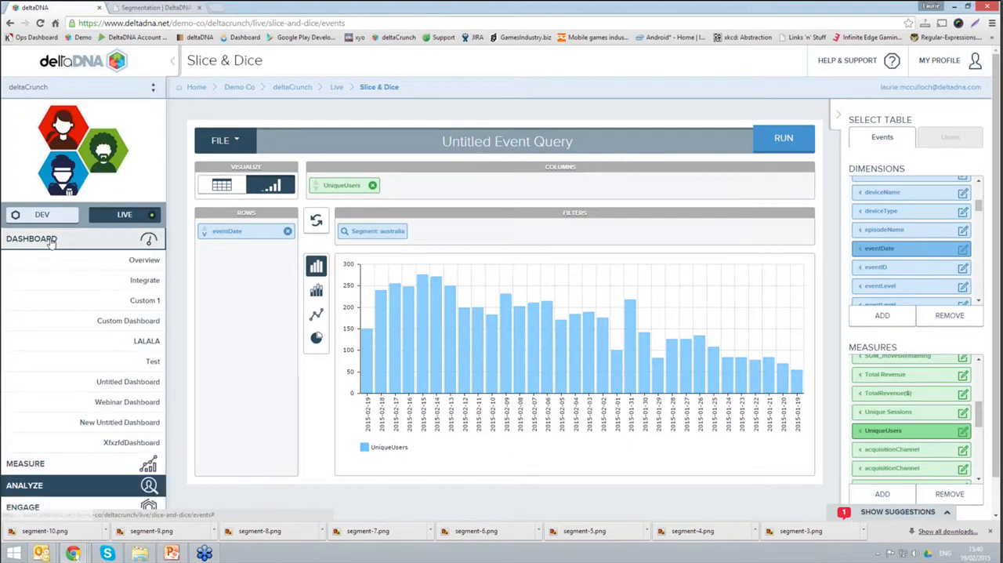
left_click(138, 243)
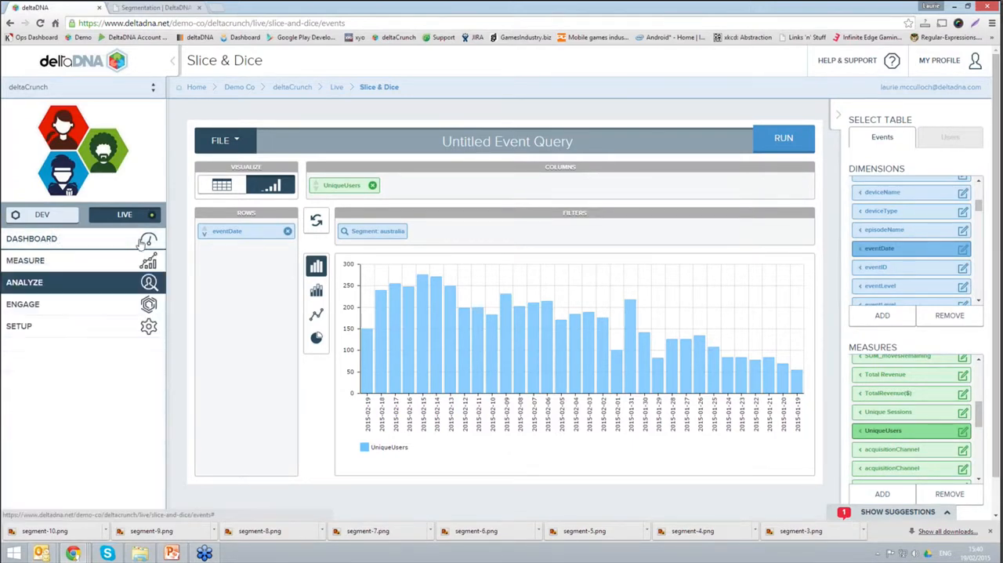
left_click(148, 323)
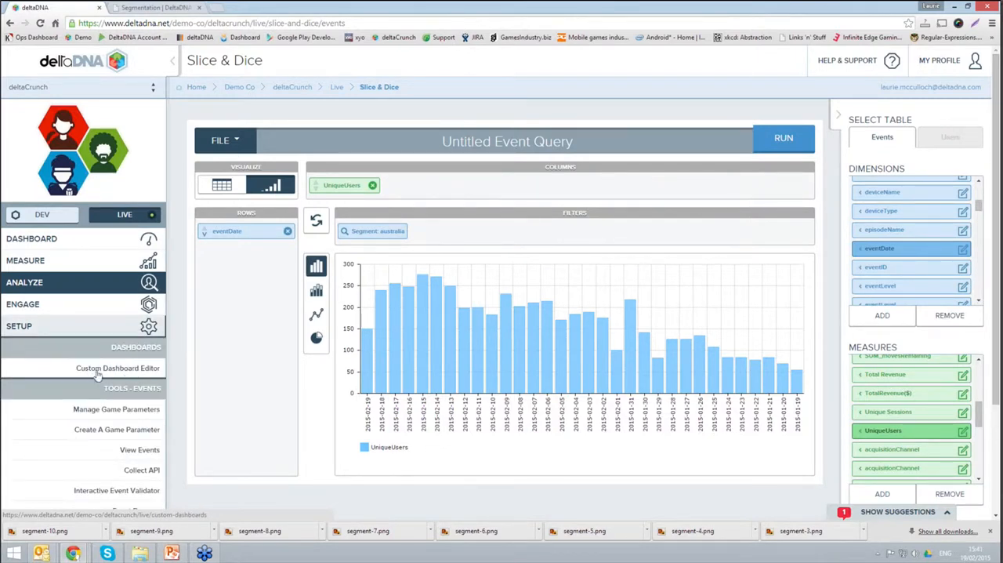
left_click(150, 326)
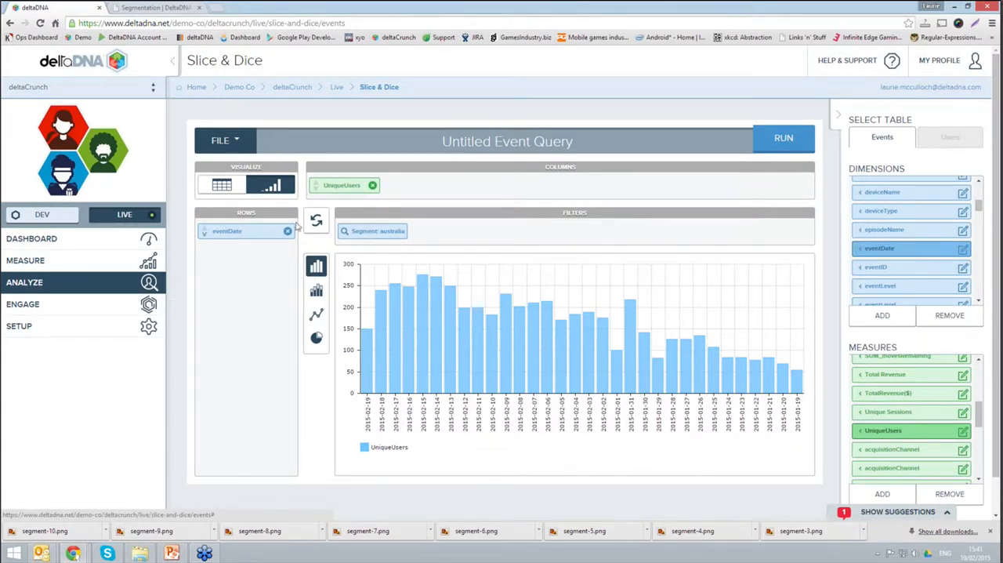
Step: Open the saved Mission Completed Funnel in the Funnels data mining tool
left_click(149, 284)
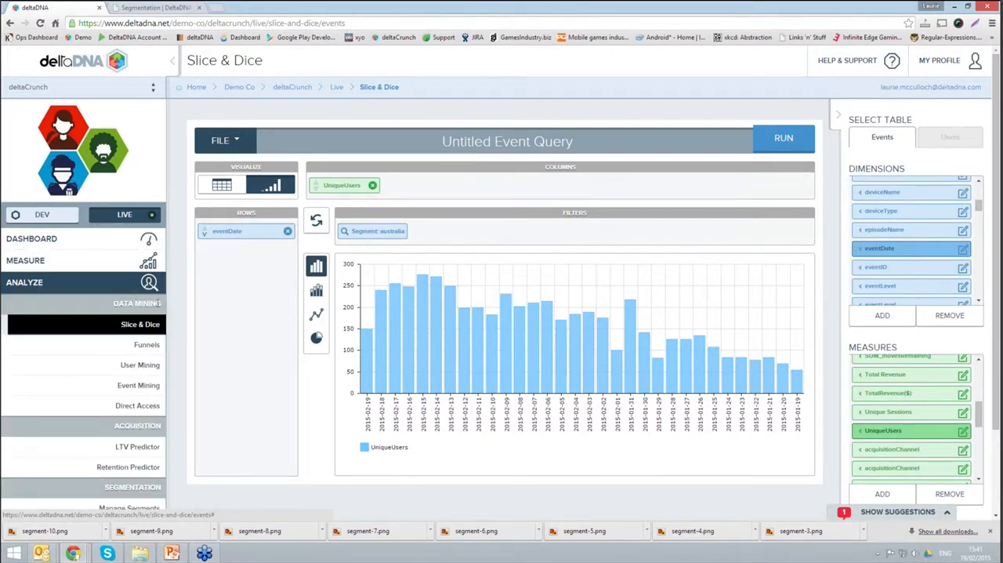
left_click(153, 346)
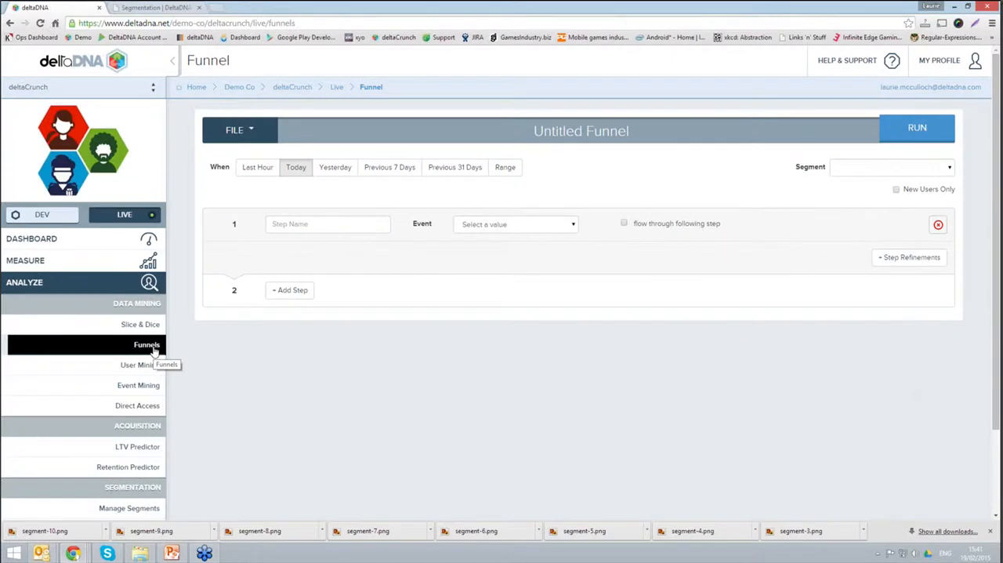
left_click(251, 134)
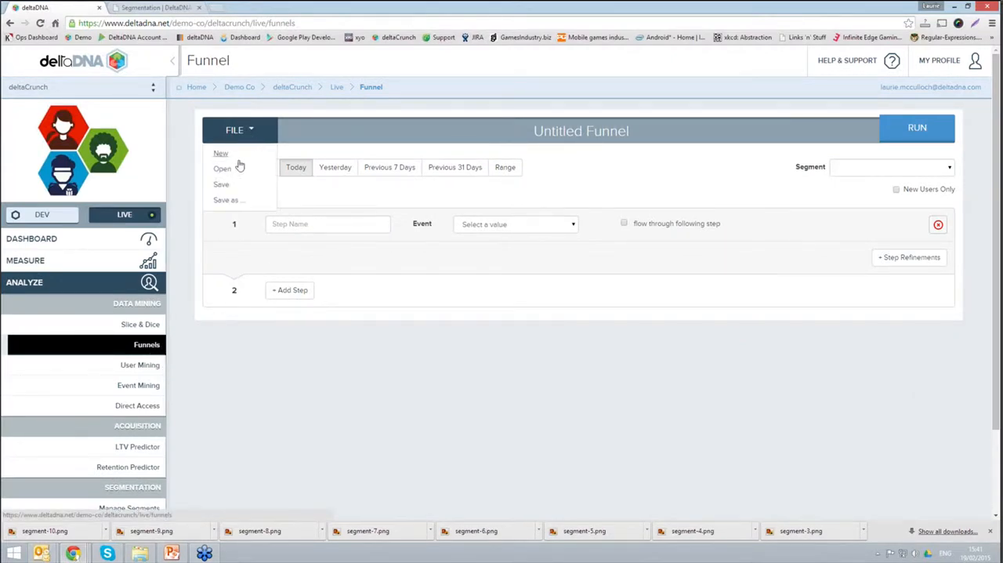
left_click(221, 169)
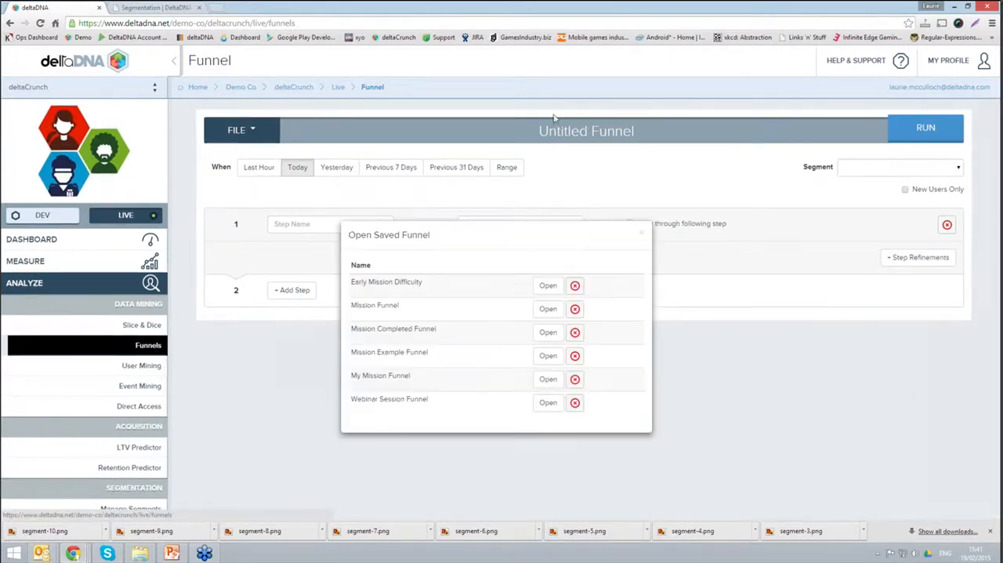
left_click(546, 332)
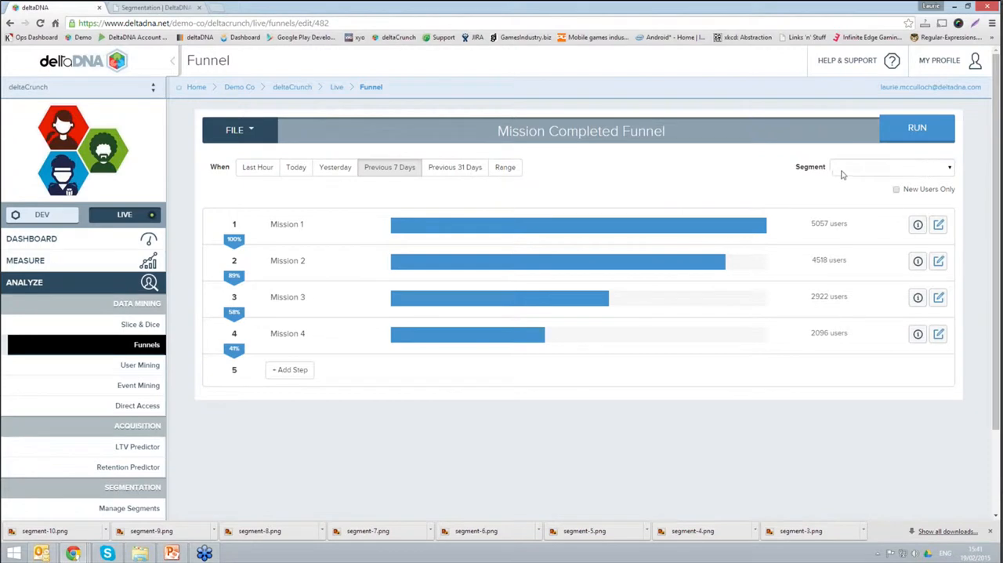
Step: Restrict the funnel to the AcquitionChannel 1and2 ONLY segment and run it
left_click(948, 169)
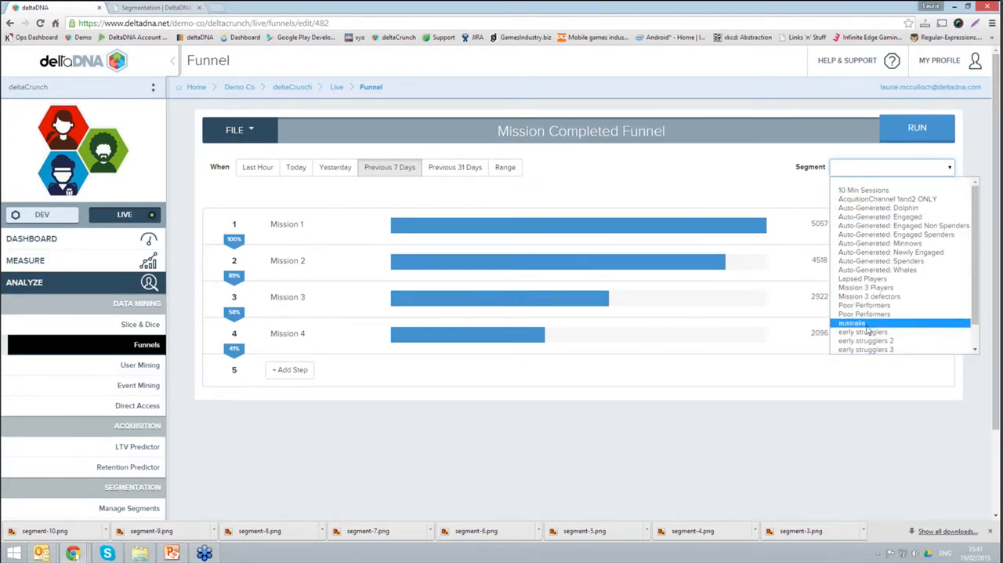
left_click(889, 199)
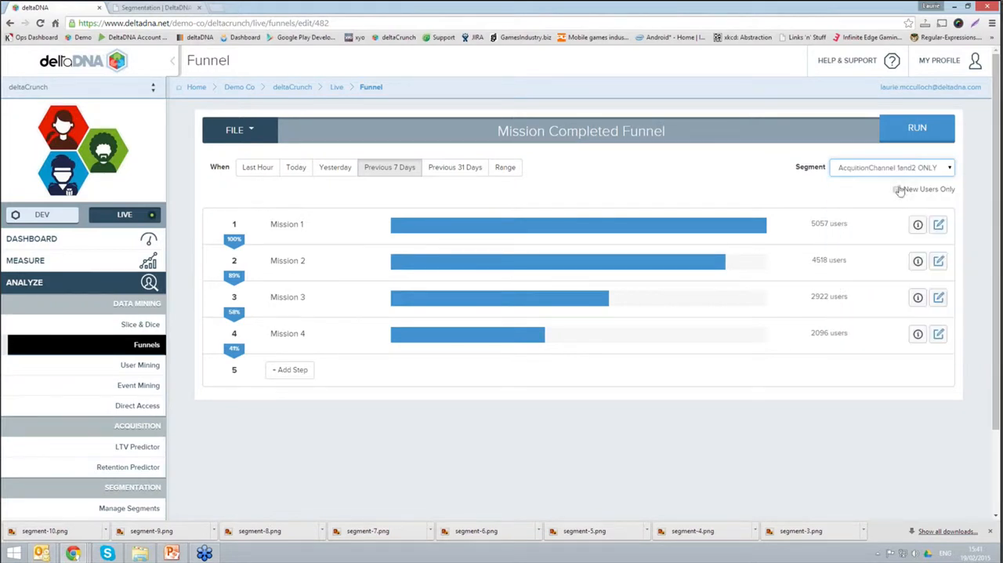
left_click(887, 137)
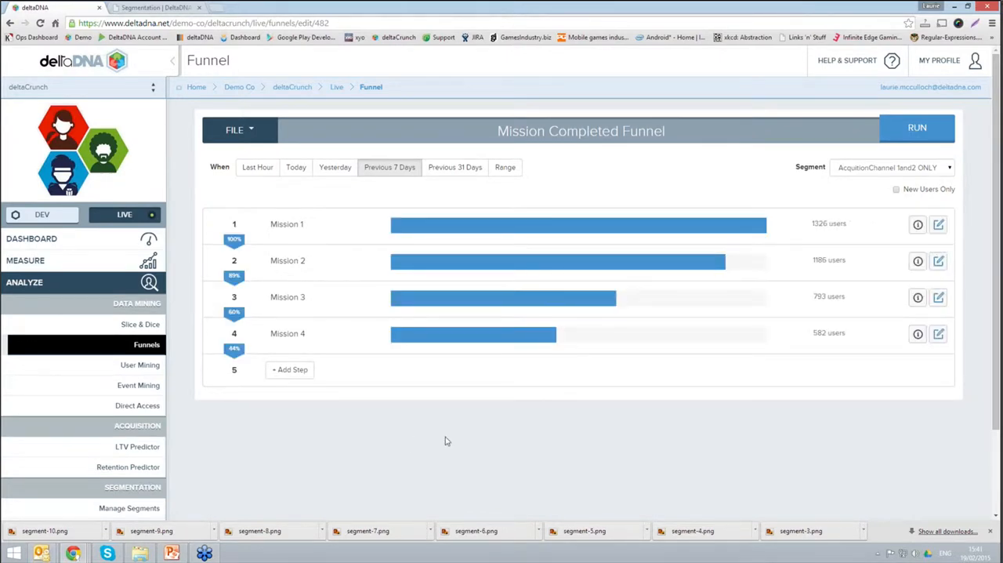
Step: Open the LTV Predictor and set its segment filter to australia
left_click(151, 447)
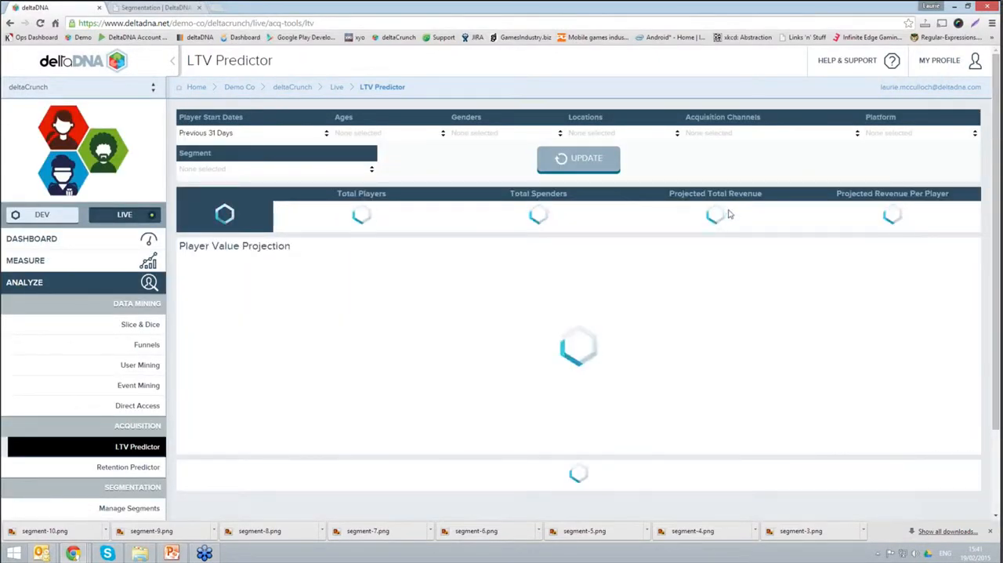
left_click(187, 170)
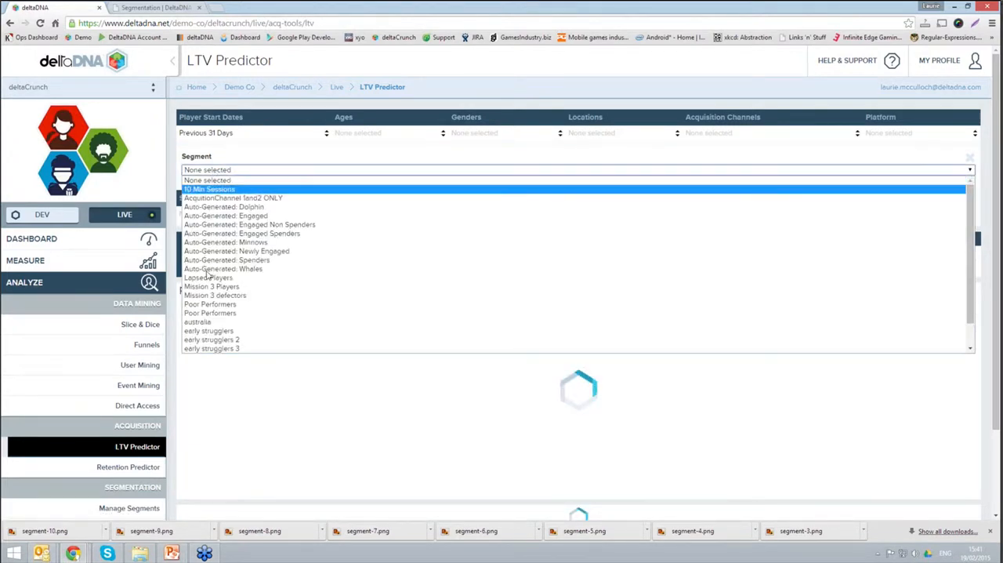
left_click(210, 322)
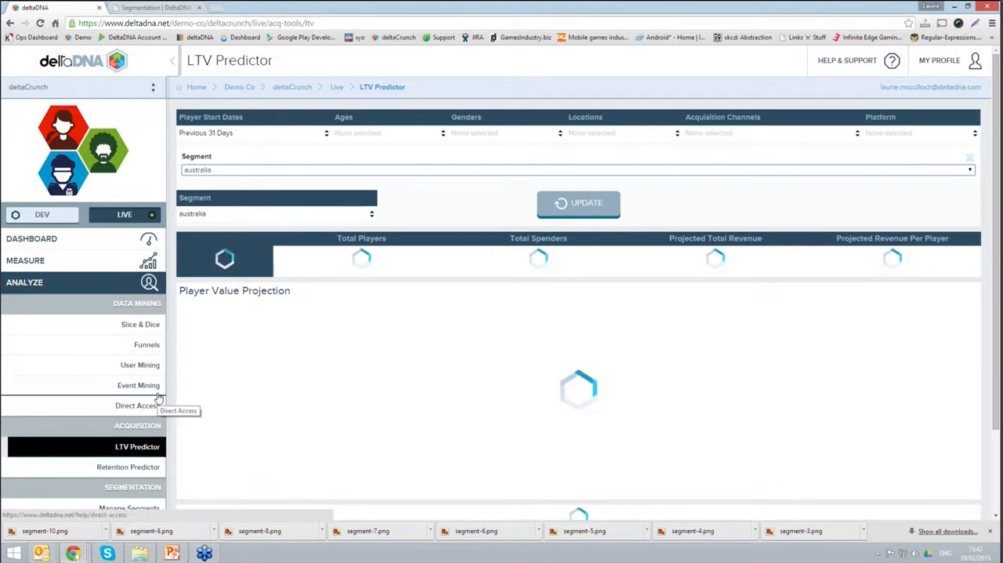
scroll(159, 399, "down", 1)
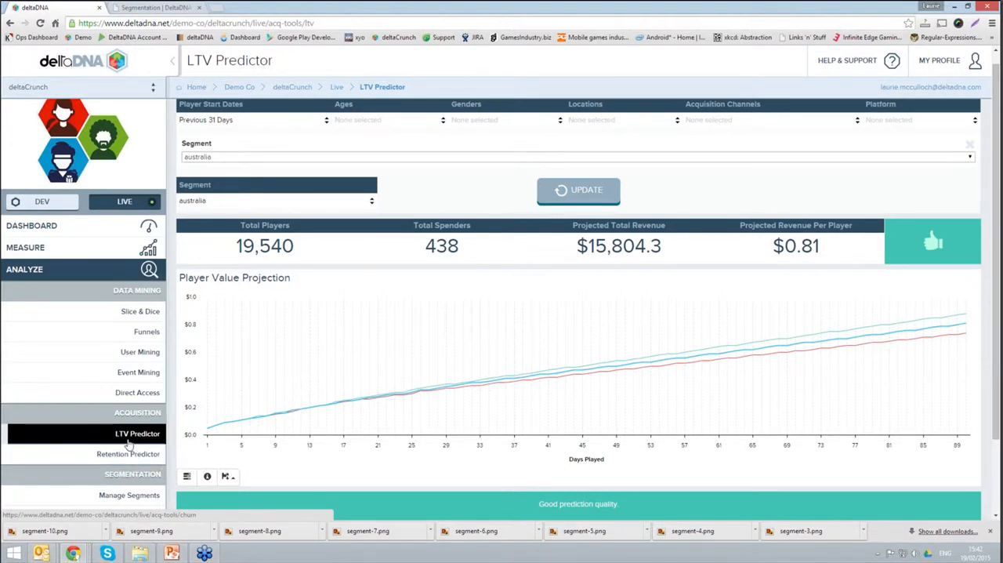
scroll(129, 443, "down", 1)
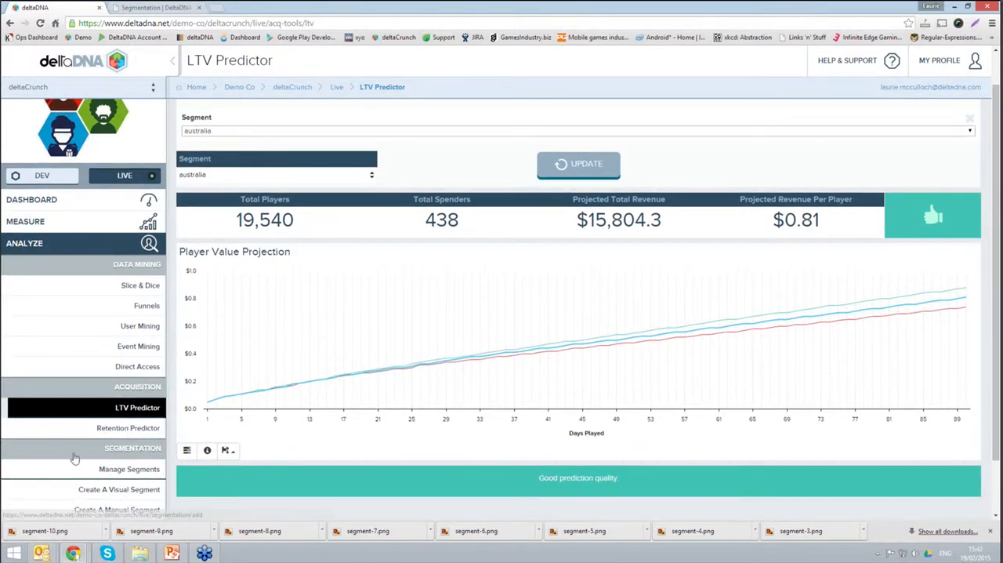
scroll(74, 458, "down", 2)
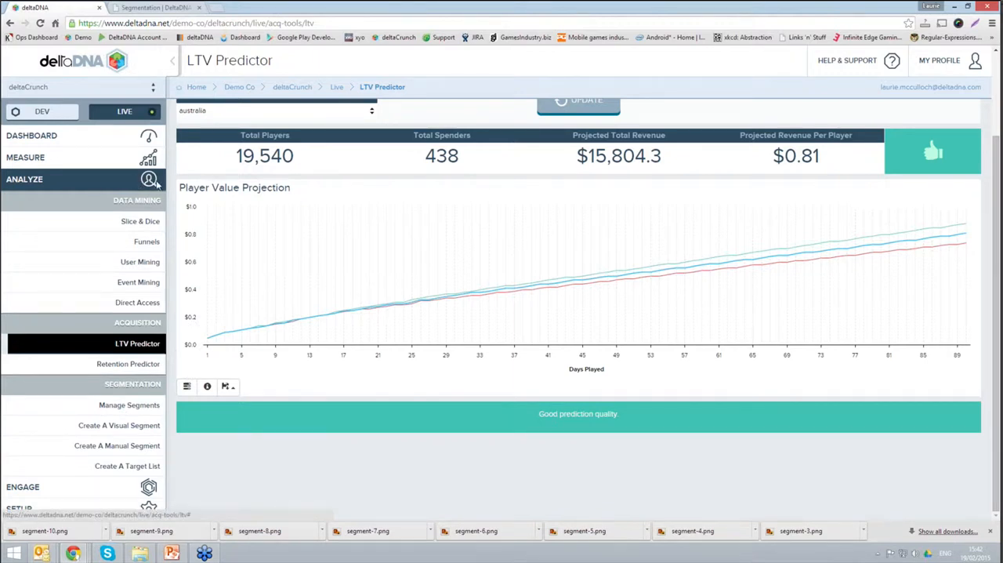
scroll(309, 148, "up", 4)
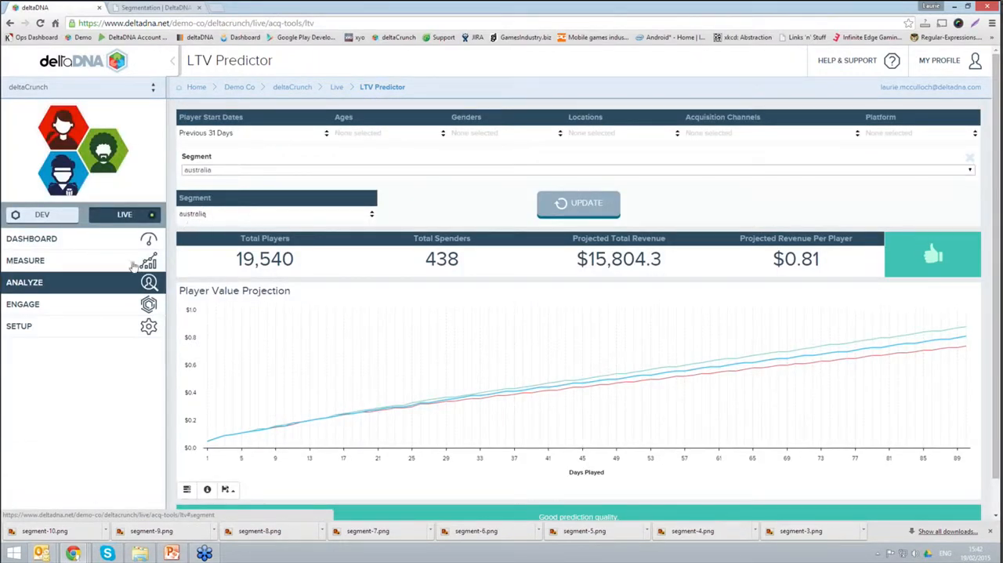
Step: Start a new A/B test from the test calendar, naming it "mission difficulty test" with the description "description"
left_click(148, 306)
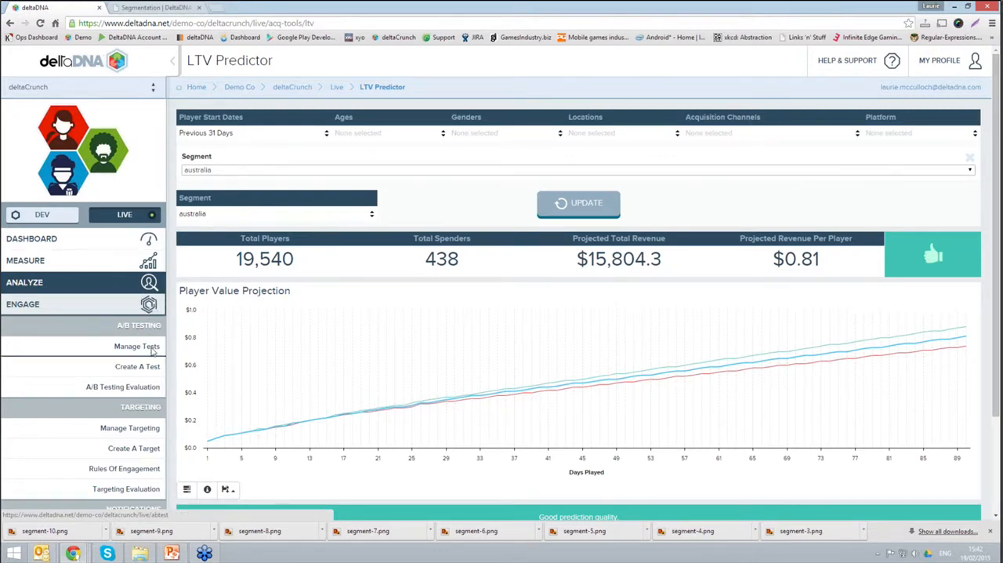
left_click(153, 352)
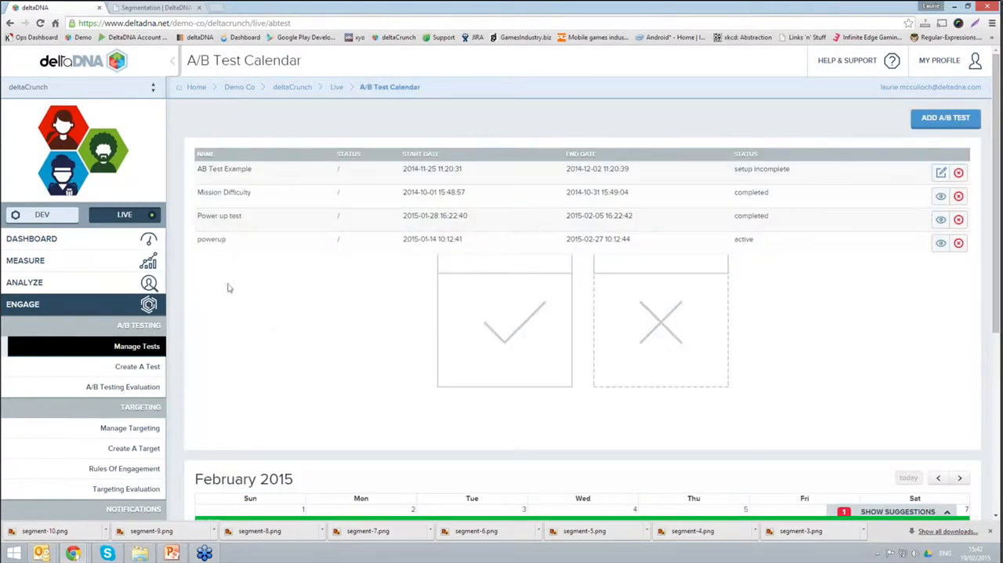
left_click(943, 124)
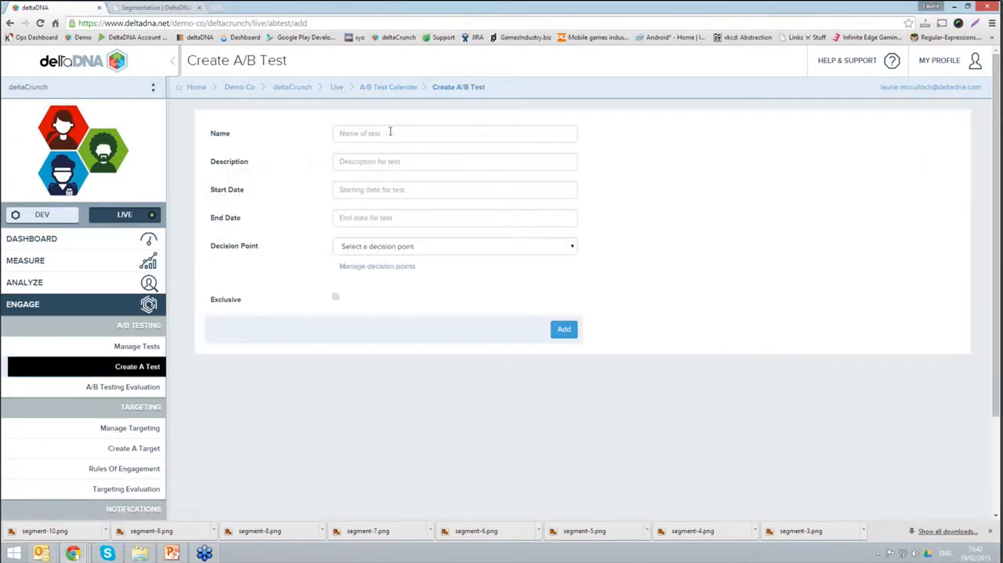
left_click(384, 133)
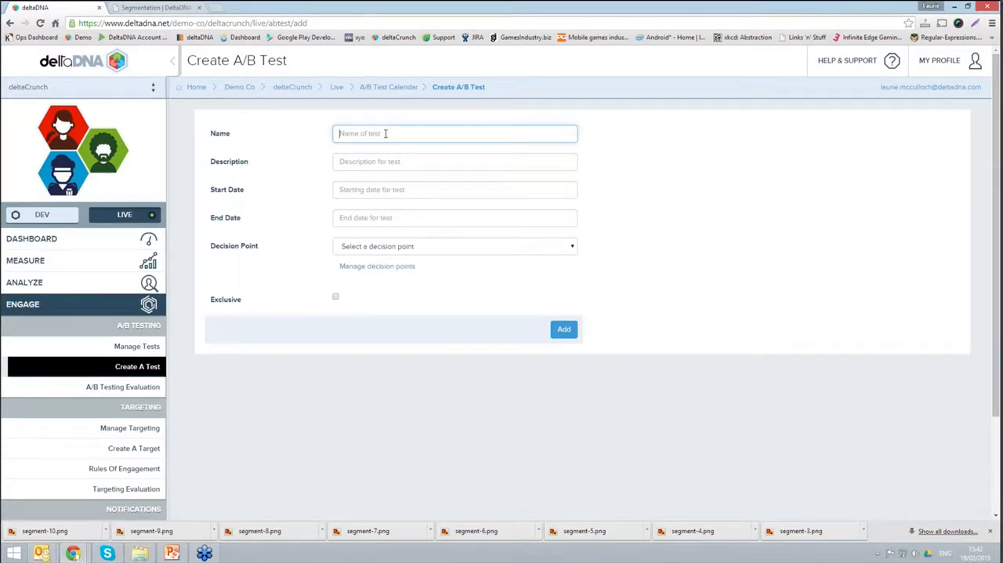
type("mission difficulty test")
left_click(420, 159)
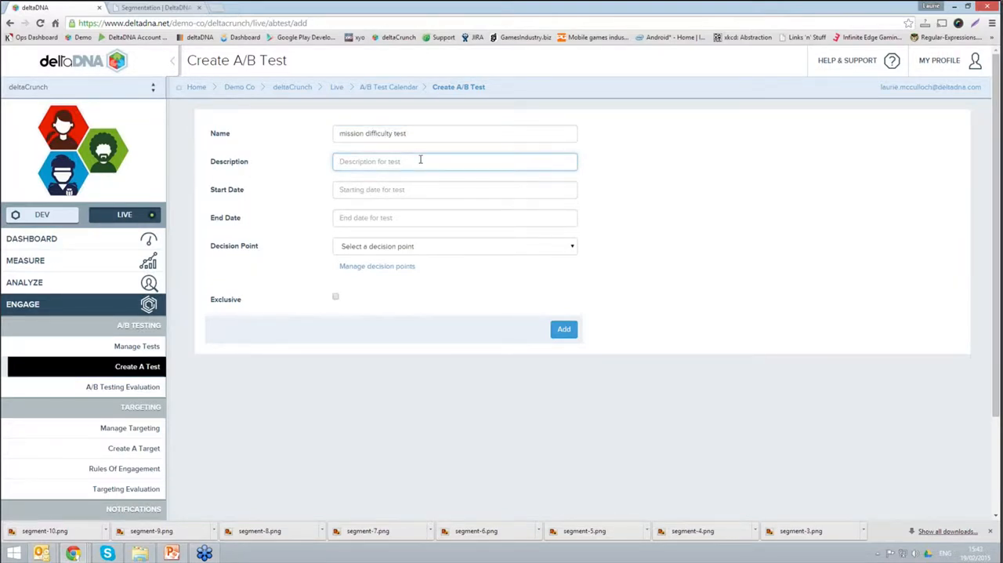
type("description")
left_click(456, 192)
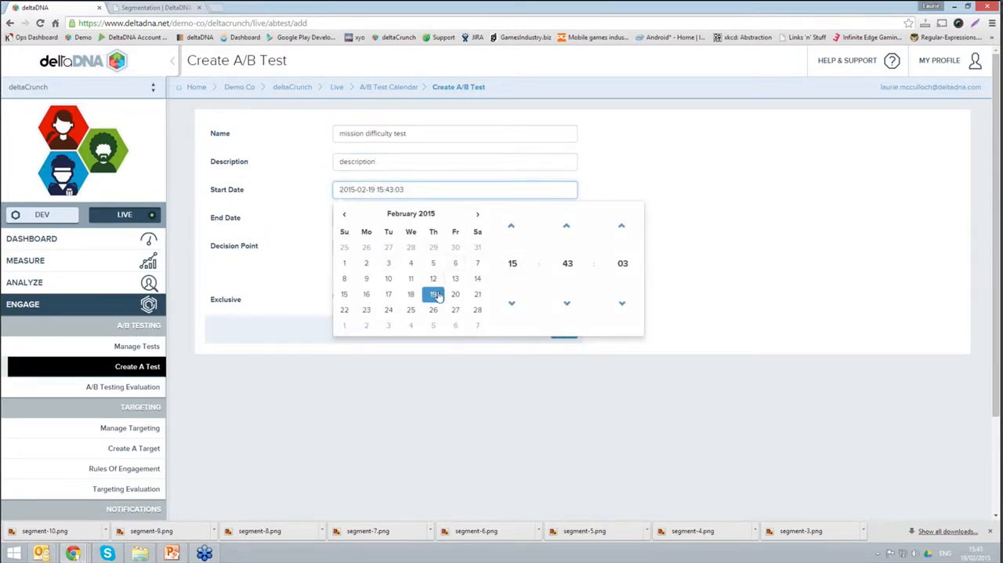
left_click(301, 304)
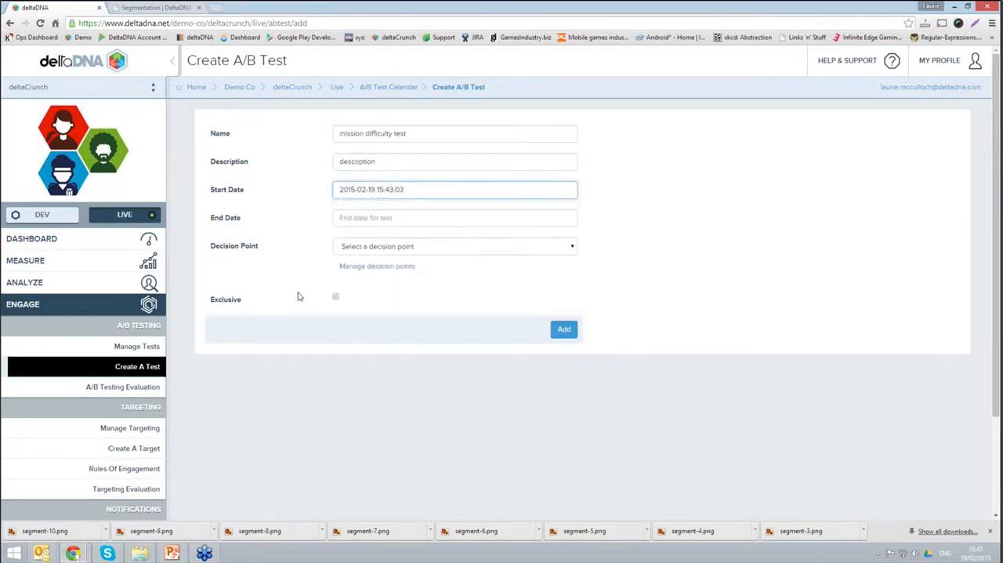
left_click(427, 219)
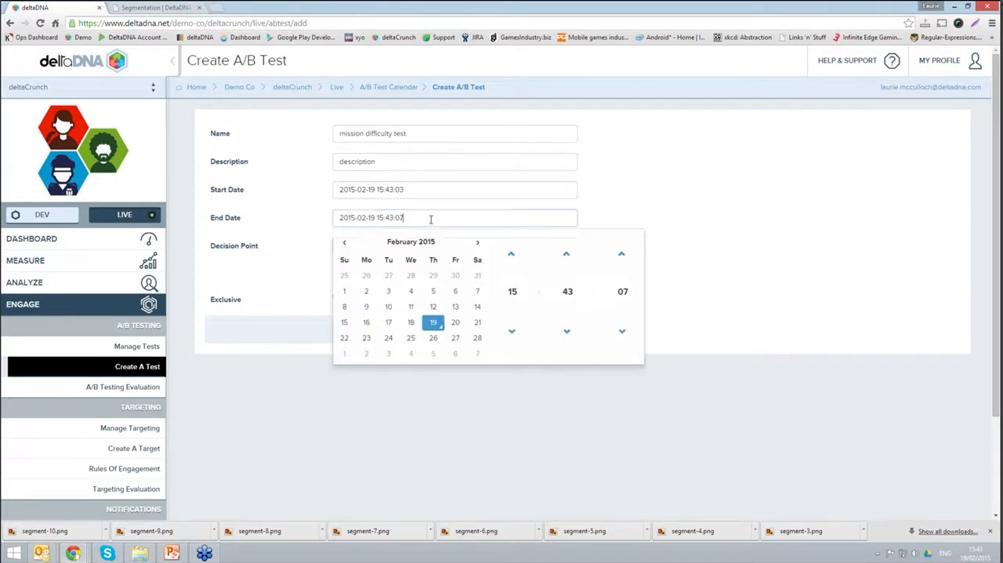
left_click(433, 347)
left_click(785, 271)
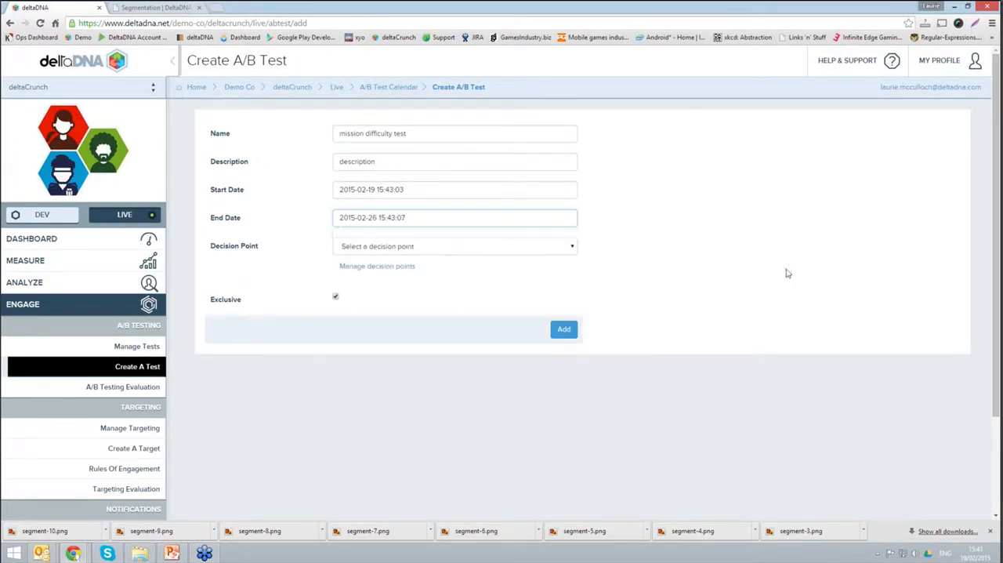
Step: Choose missionDifficulty as the test's decision point and add the test
left_click(486, 249)
left_click(381, 308)
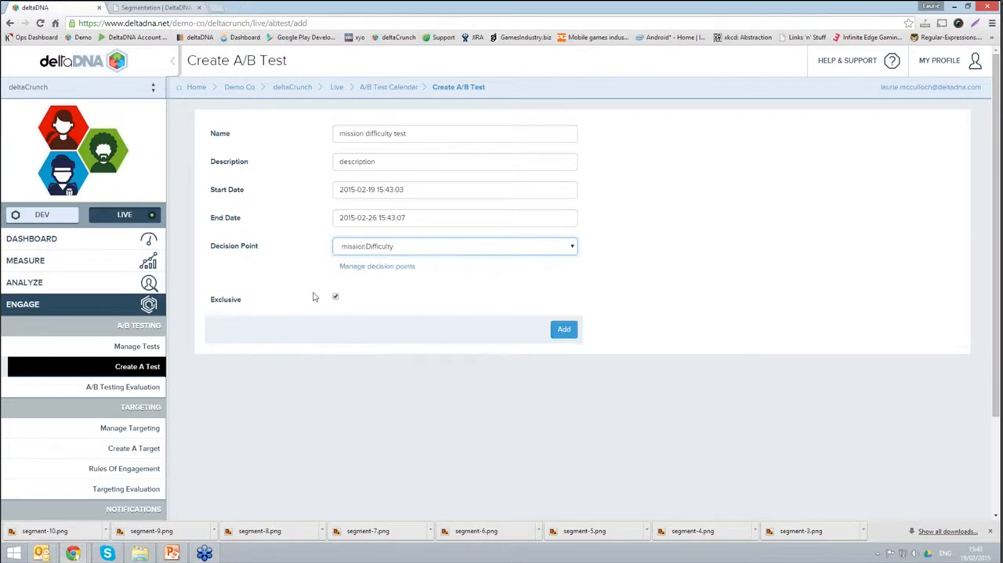
left_click(562, 335)
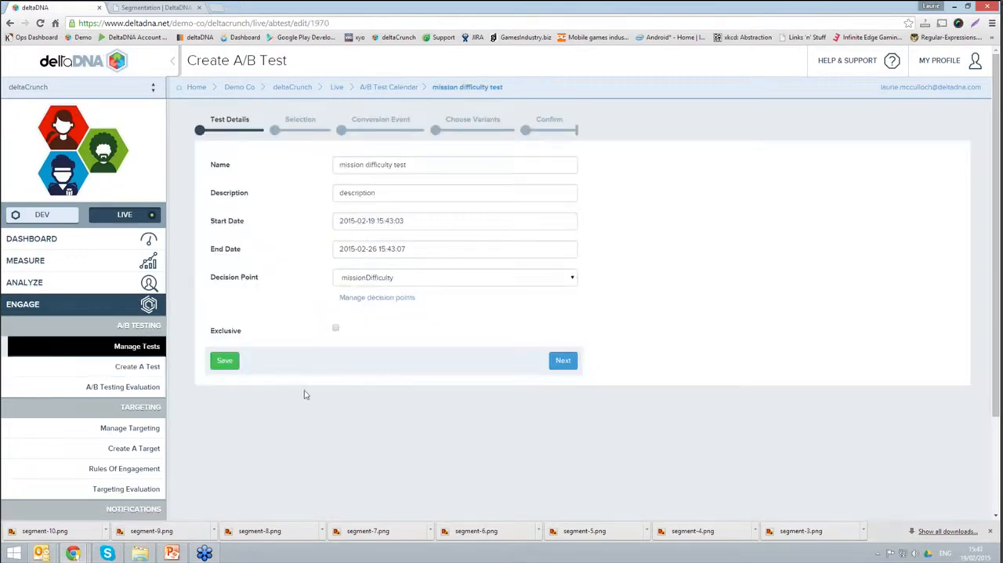
Step: Enable targeting of a specific user segment or target list in the test's selection settings and view the segments on offer
left_click(305, 138)
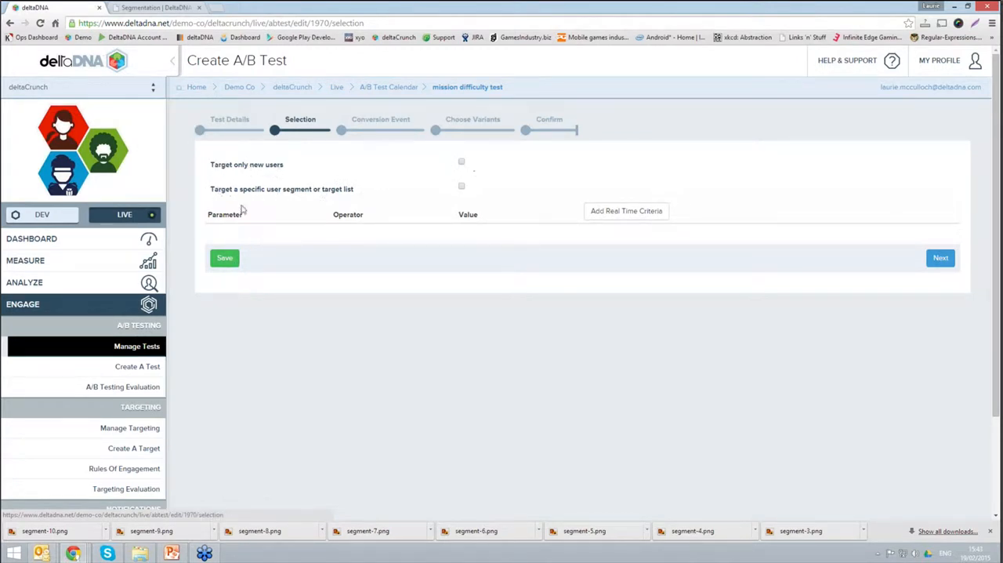
left_click(461, 188)
left_click(537, 215)
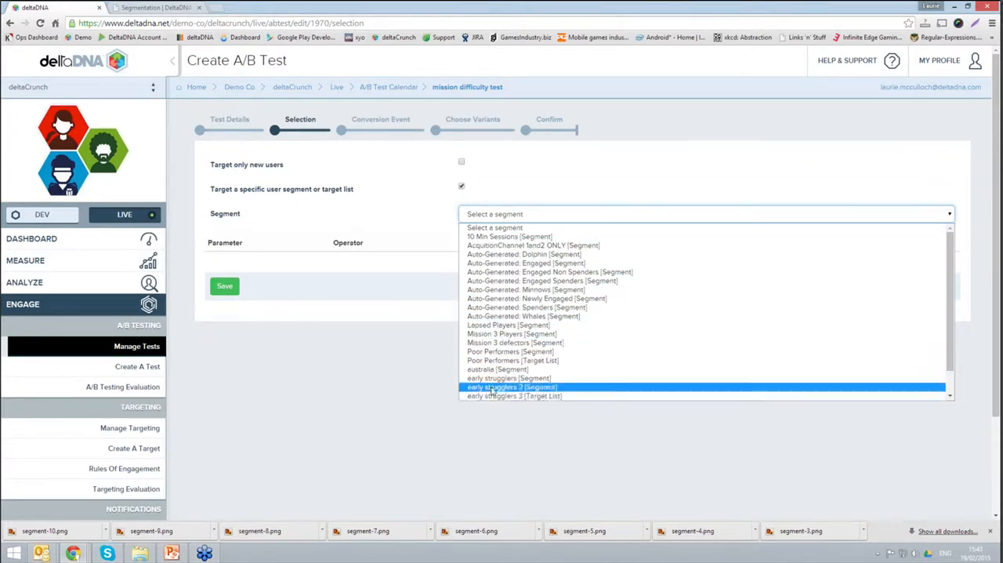
left_click(286, 369)
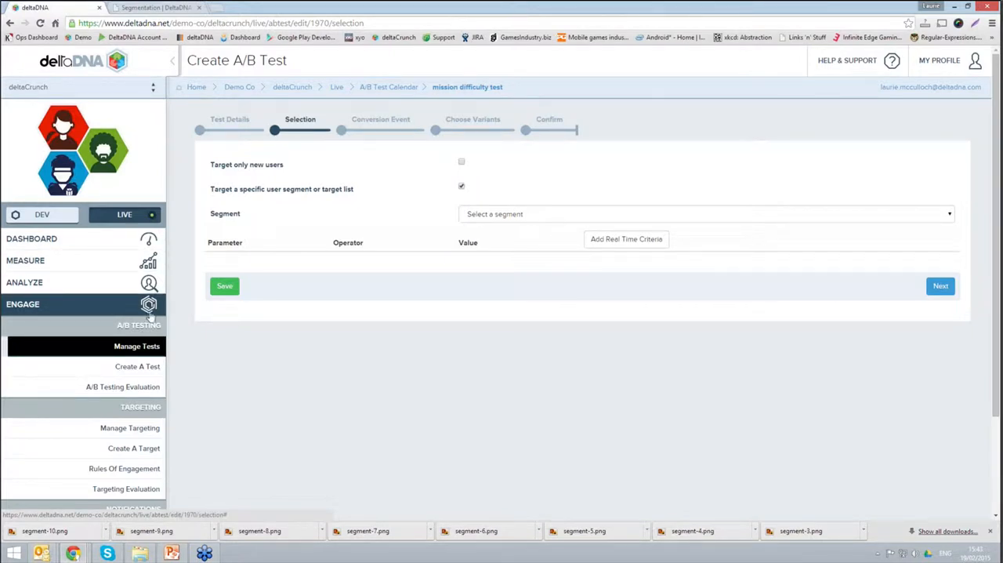
Step: Open the Manage Segments page from the segmentation tools
left_click(94, 306)
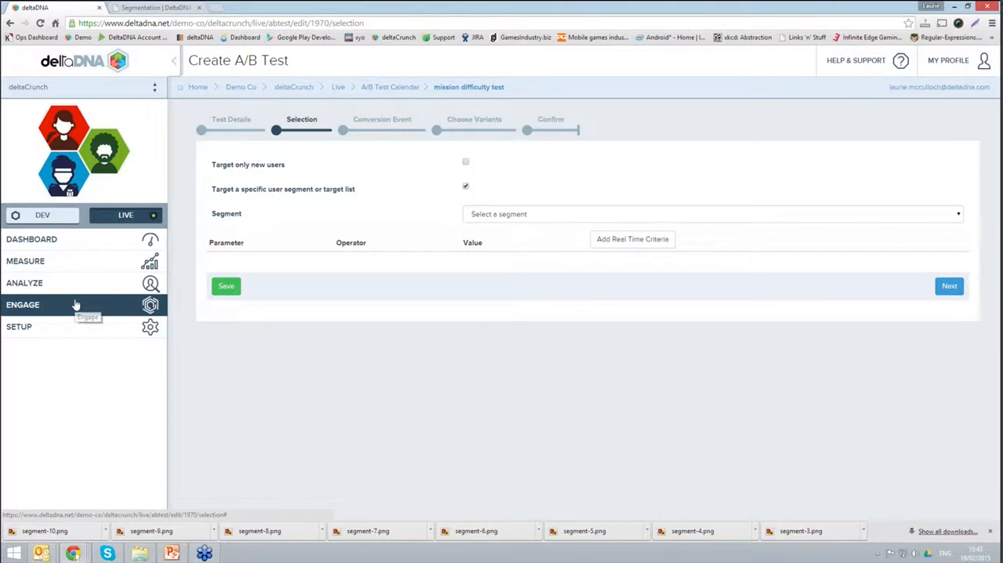
left_click(154, 290)
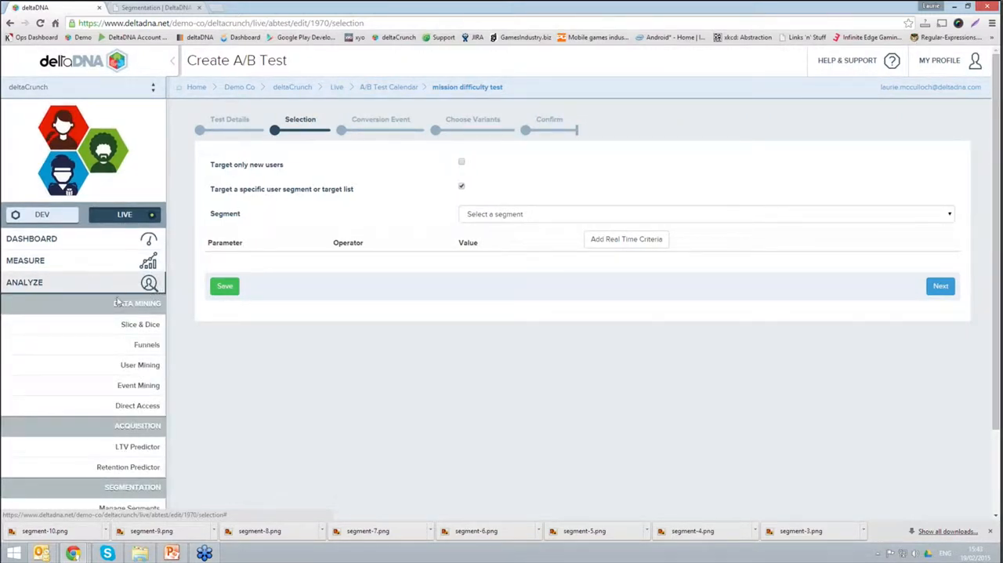
scroll(119, 307, "down", 2)
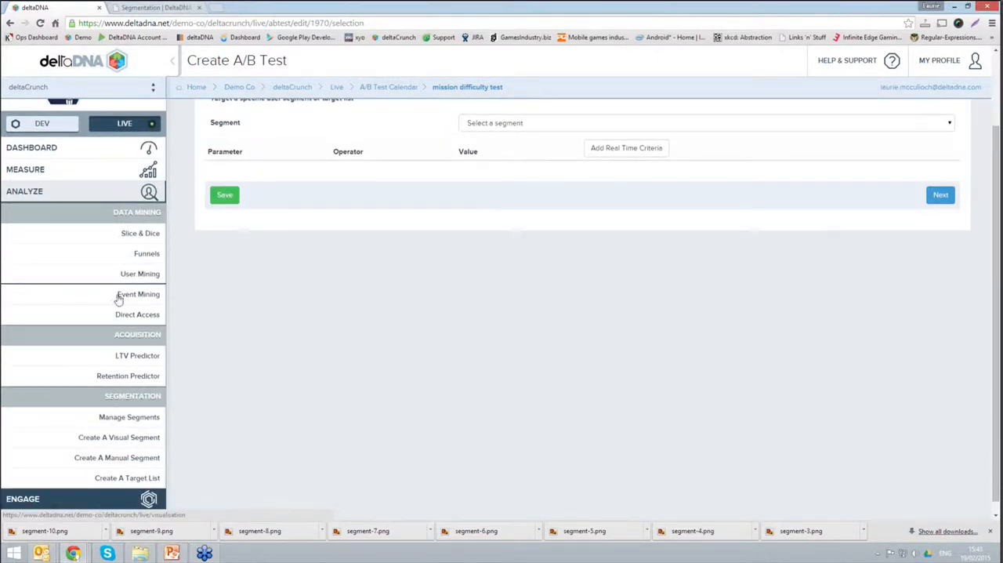
left_click_drag(105, 400, 162, 396)
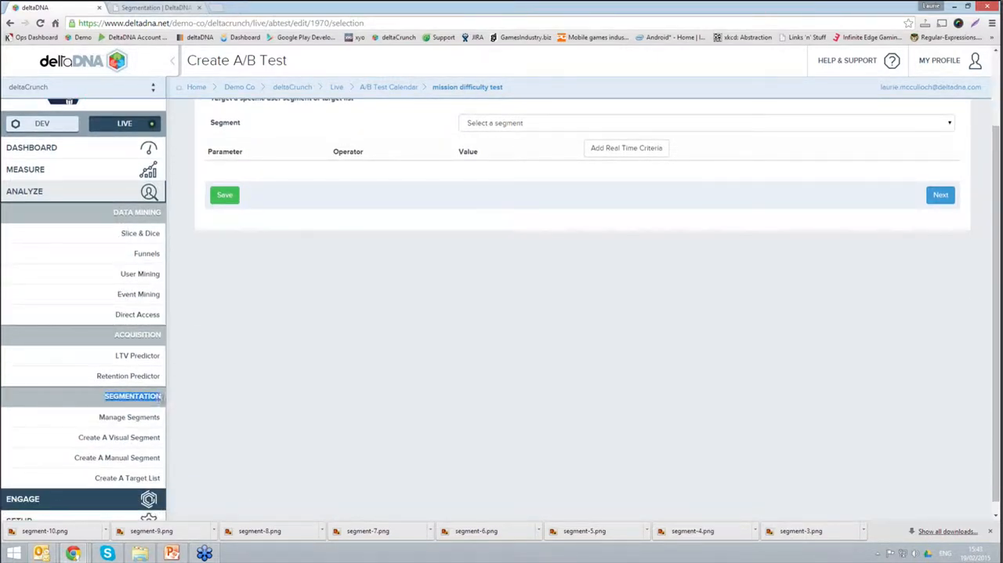
scroll(245, 414, "down", 1)
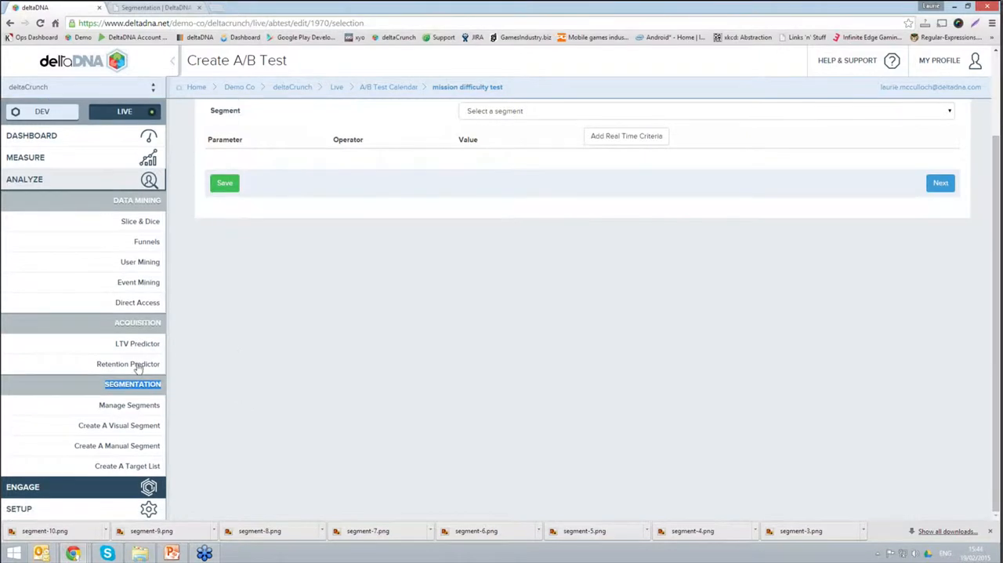
left_click(131, 406)
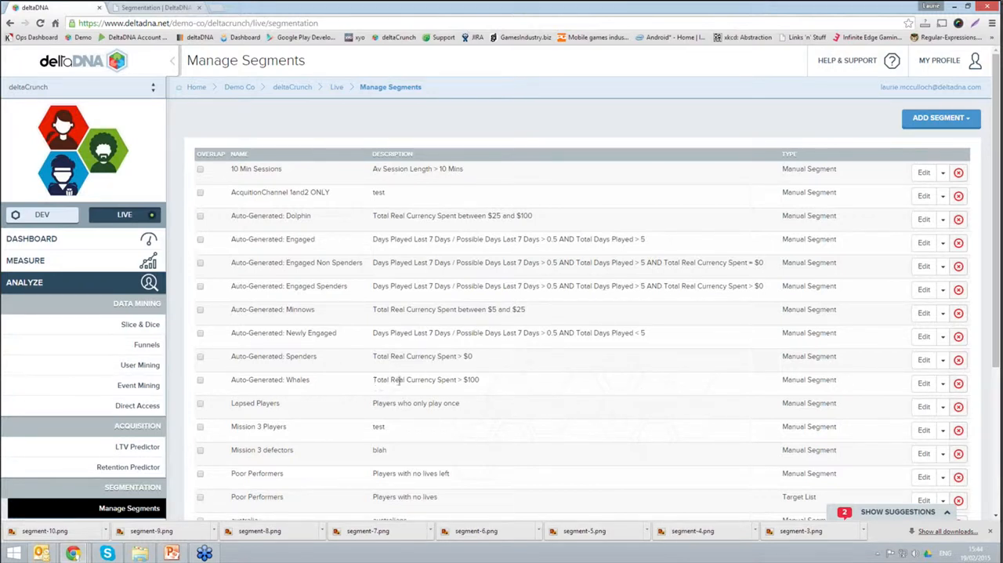
Step: Open the Auto-Generated: Whales segment for editing and try adding a second Total Real Currency Spent criterion with the value 50000
left_click(924, 383)
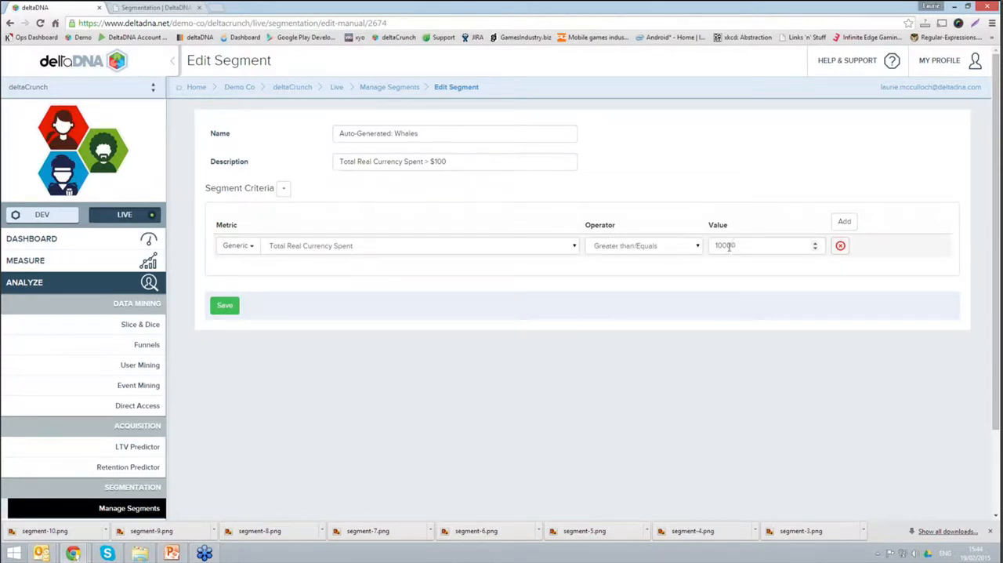
left_click_drag(720, 246, 748, 229)
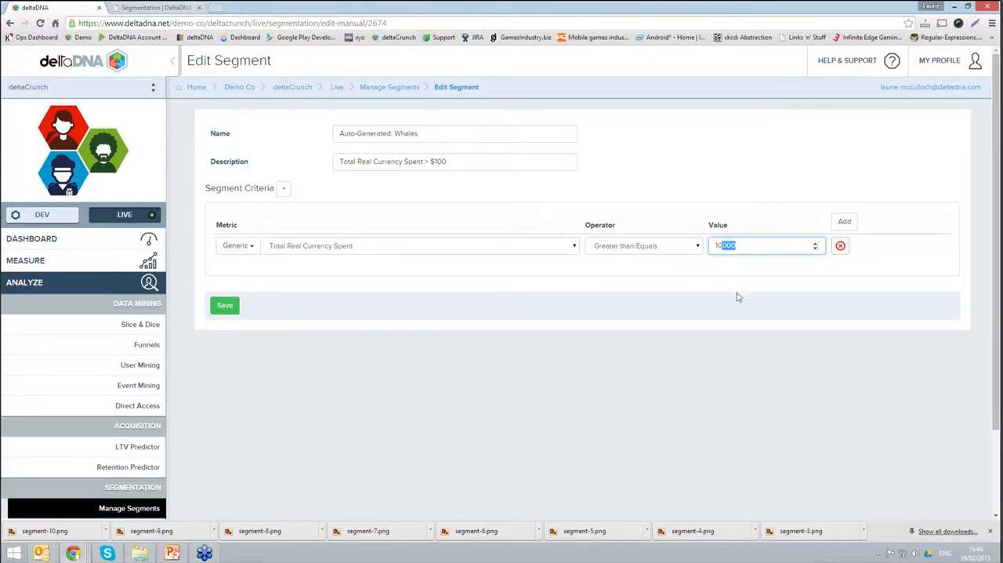
left_click(845, 224)
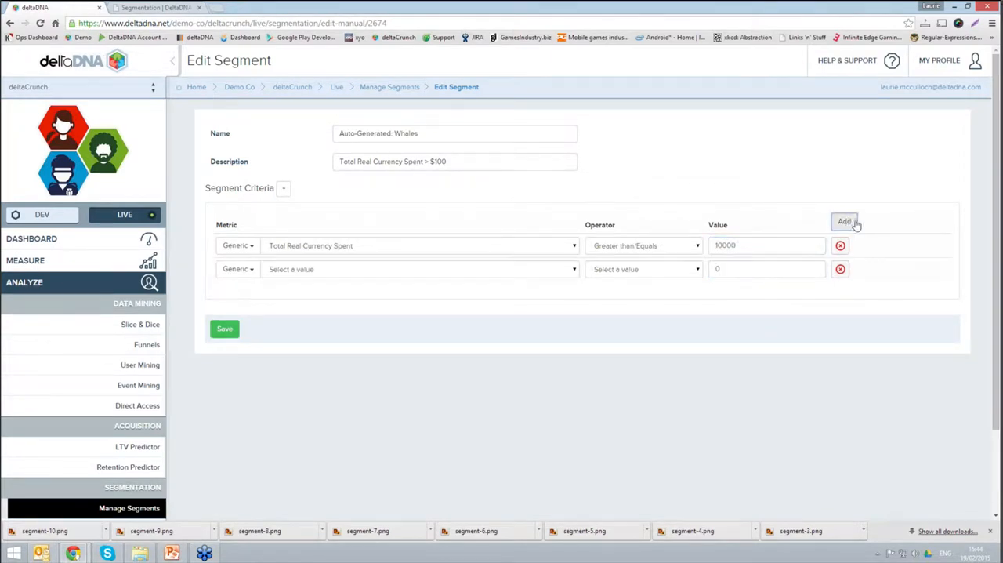
left_click(846, 224)
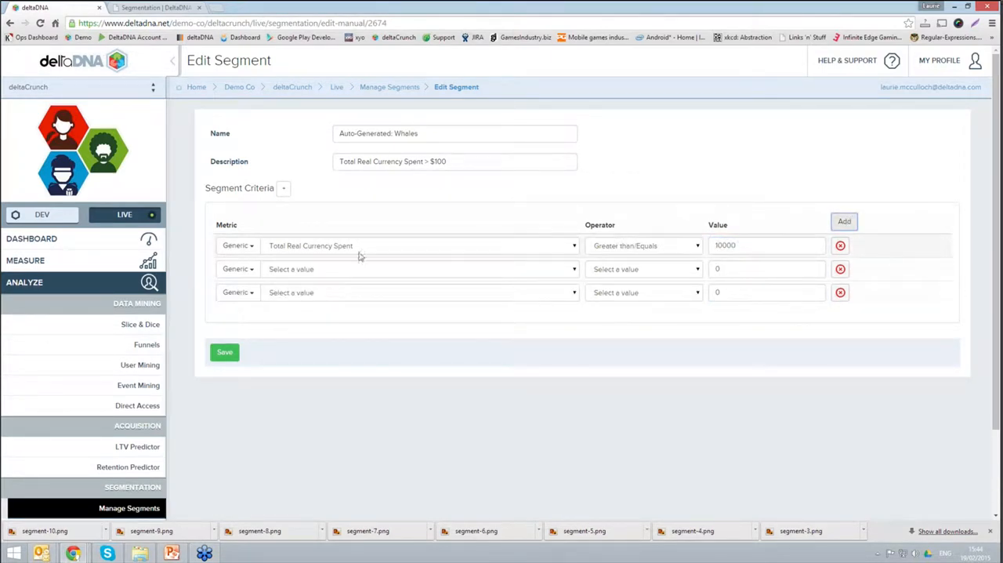
left_click(293, 270)
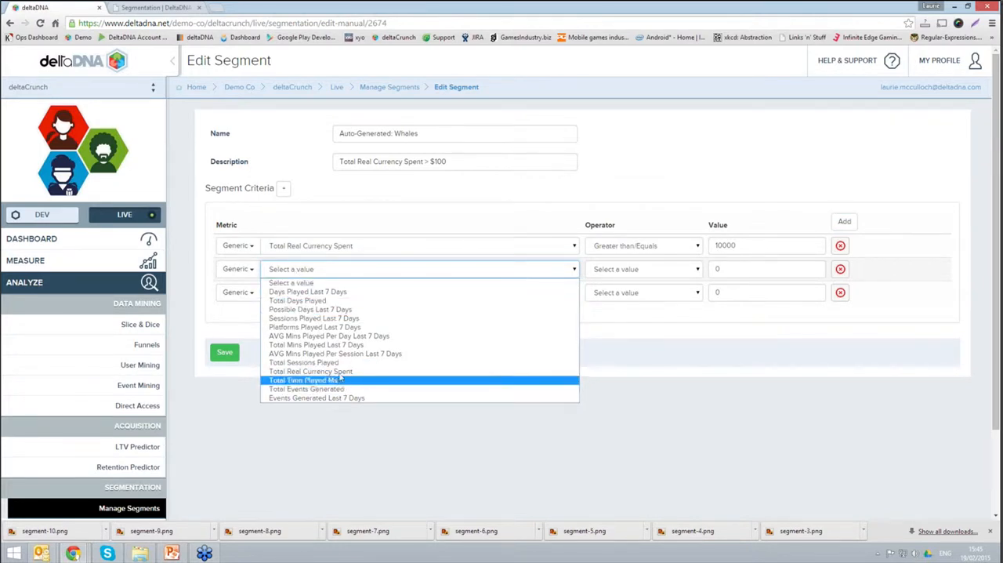
left_click(339, 371)
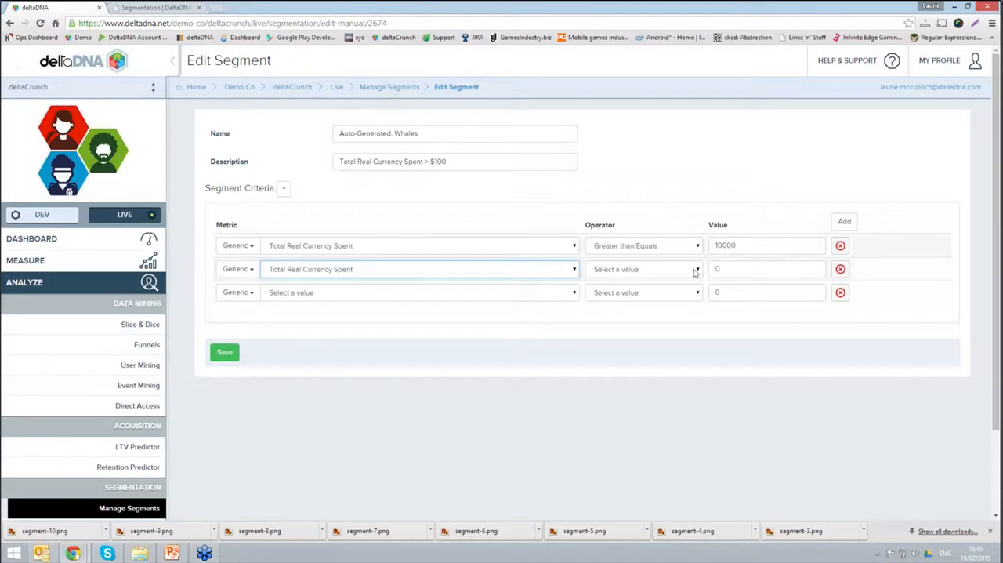
left_click_drag(725, 269, 709, 271)
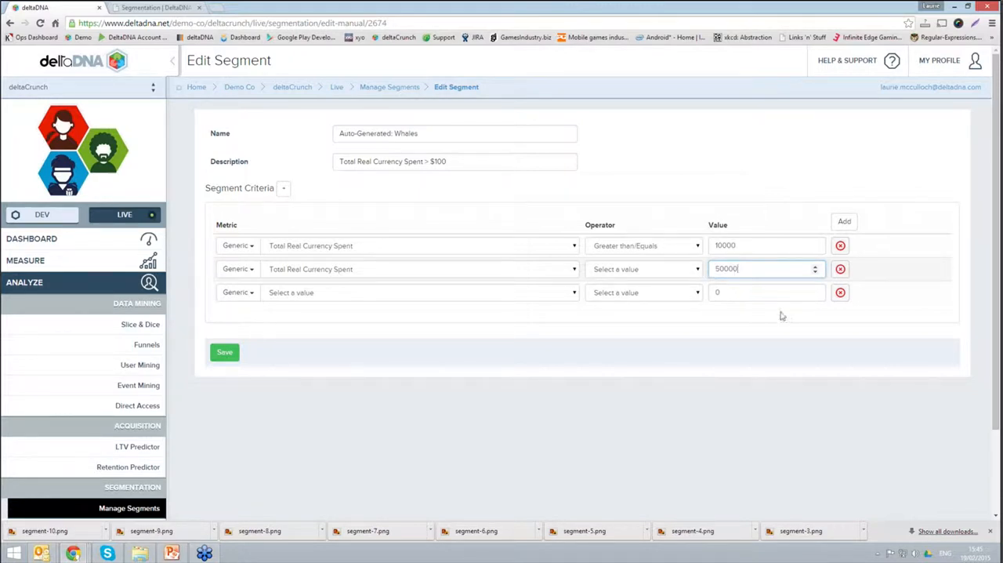
left_click(758, 381)
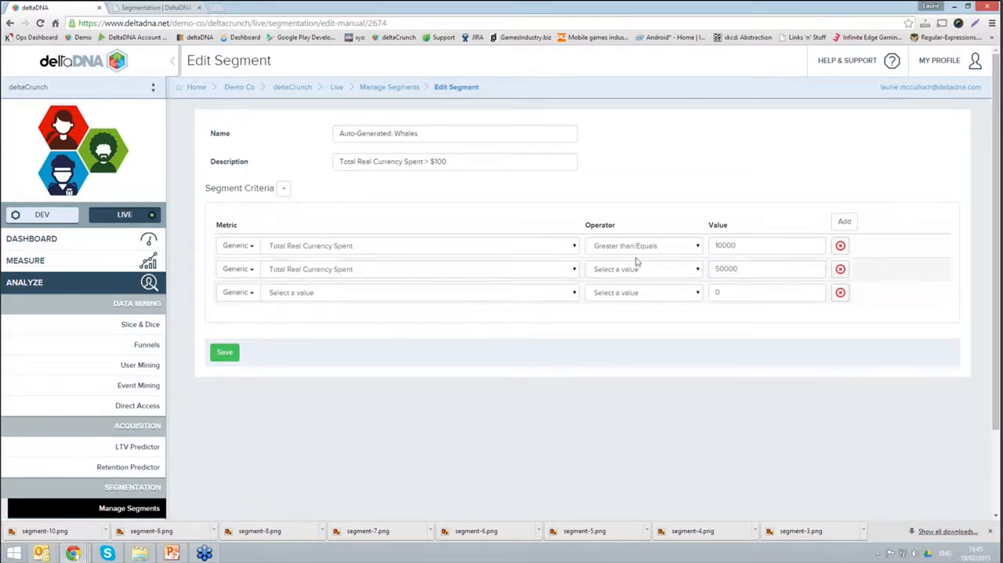
left_click(840, 292)
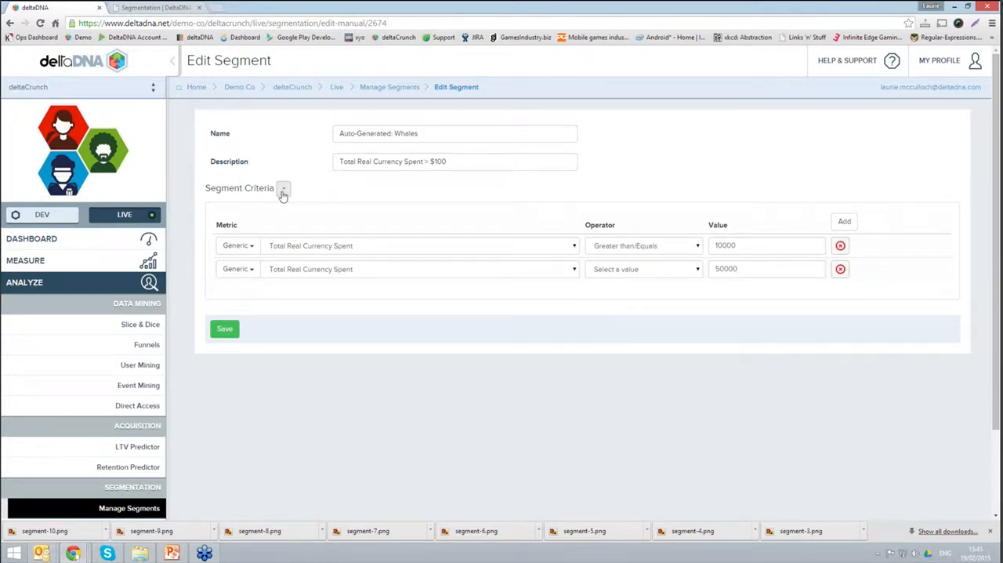
Step: Try adding a second criteria group, remove it along with the 50000 criterion, and return to the segment list without saving
left_click(283, 192)
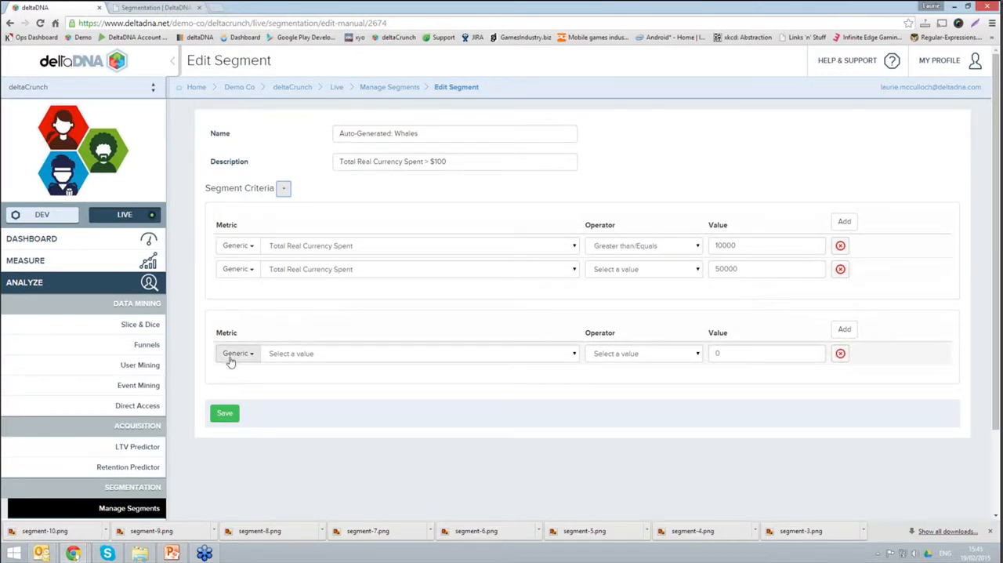
left_click(839, 353)
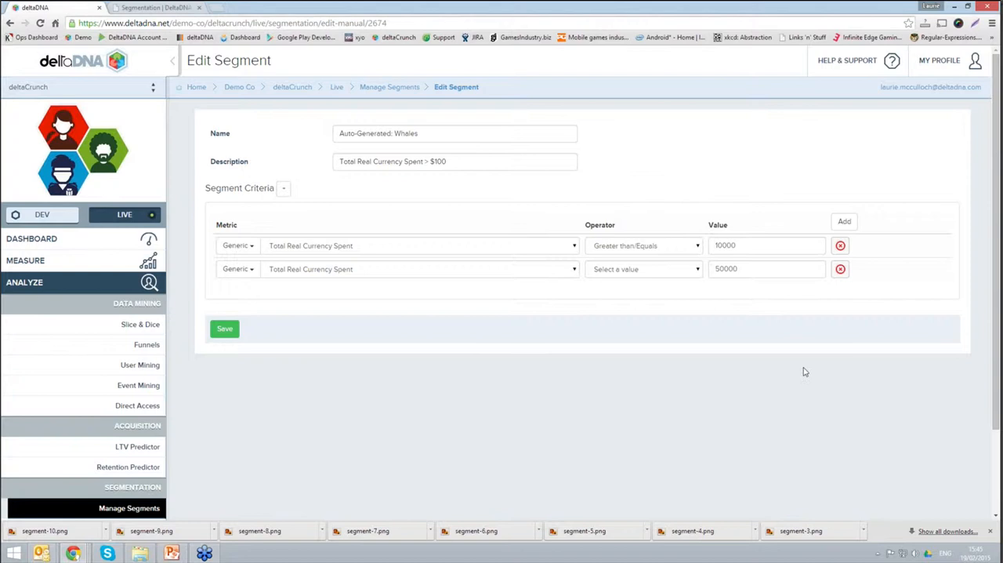
left_click(839, 269)
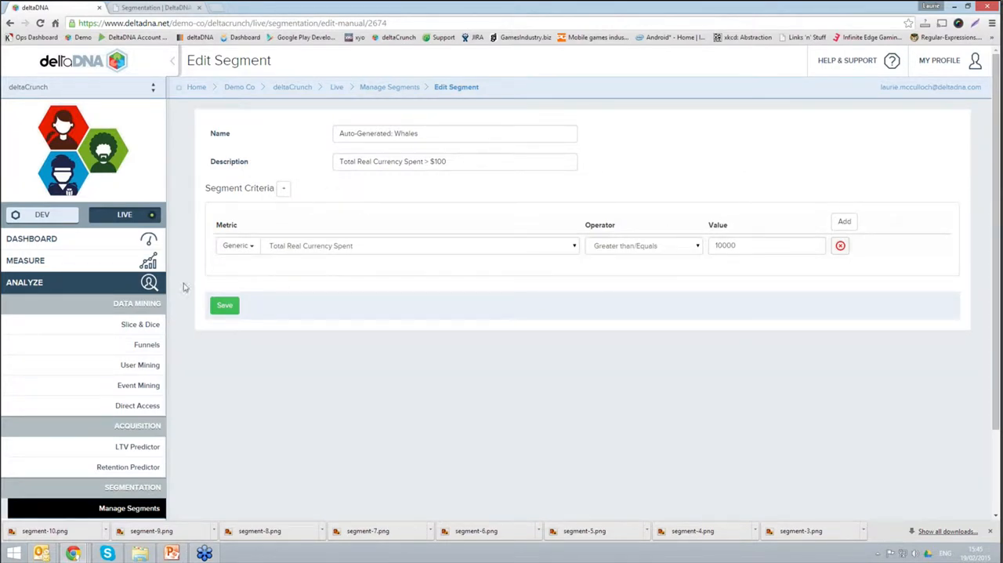
left_click(400, 91)
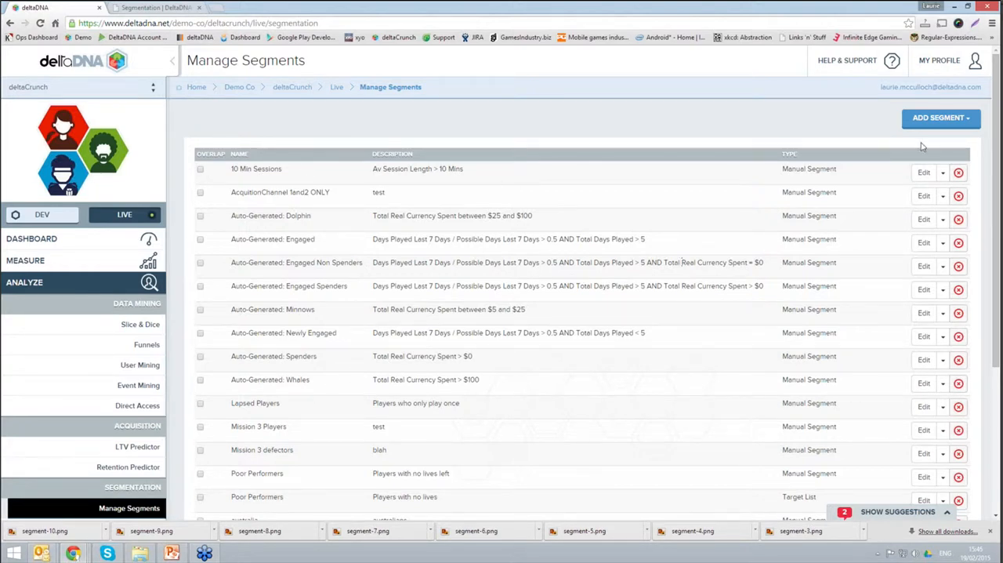
Step: Create a manual segment named "webinar segment" with the description "test segment for webinar"
left_click(945, 119)
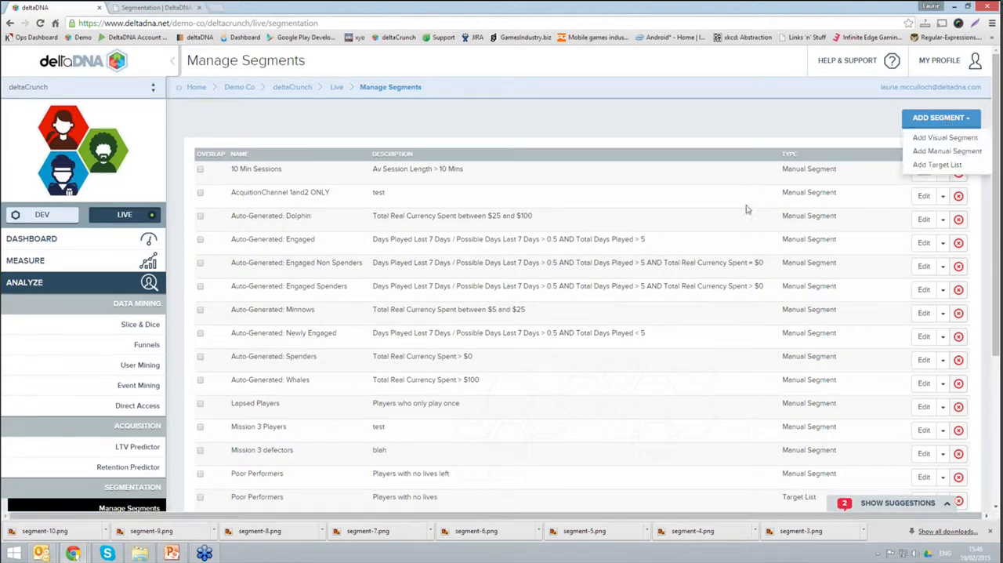
left_click(940, 152)
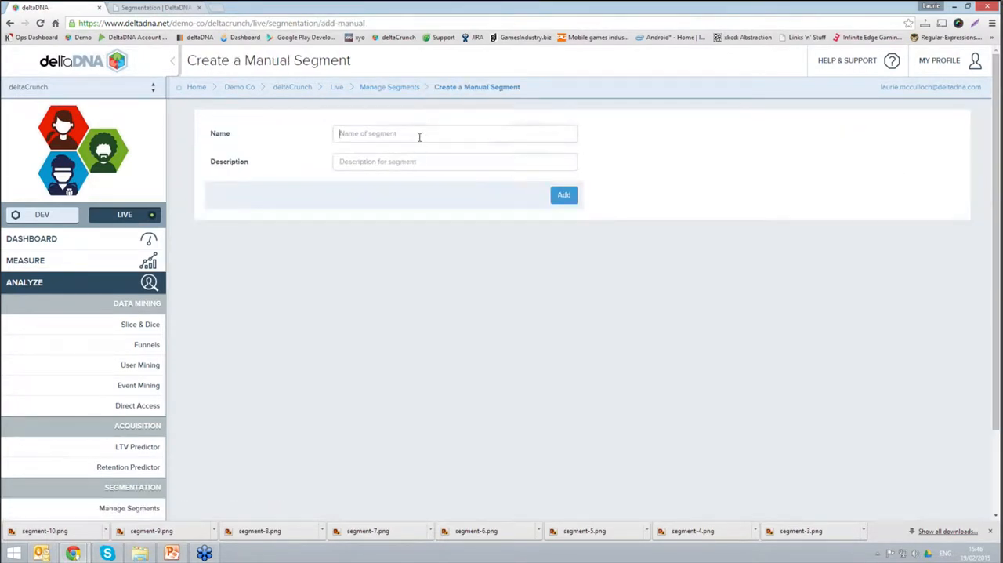
type("webinar segmen")
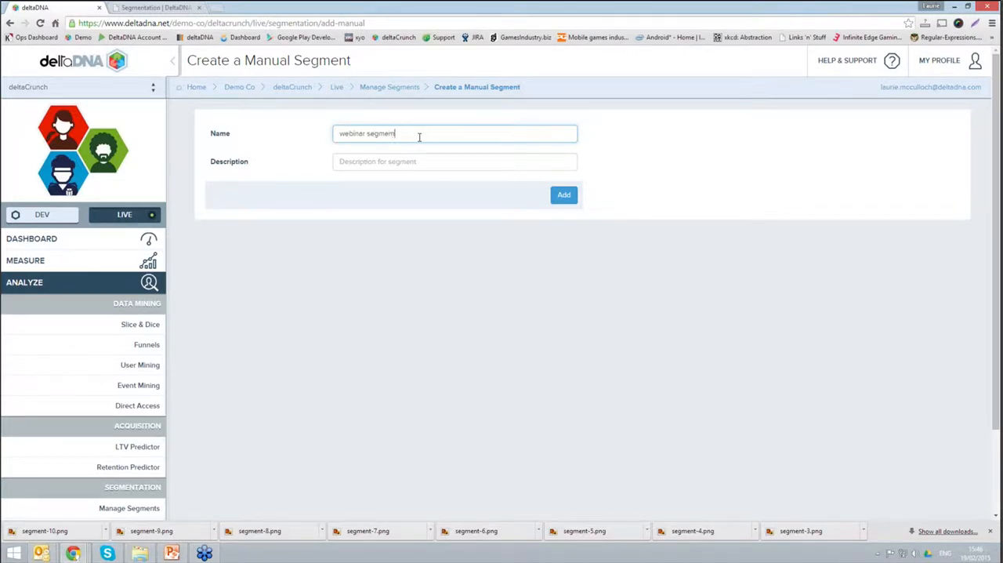
key("Tab")
type("tes")
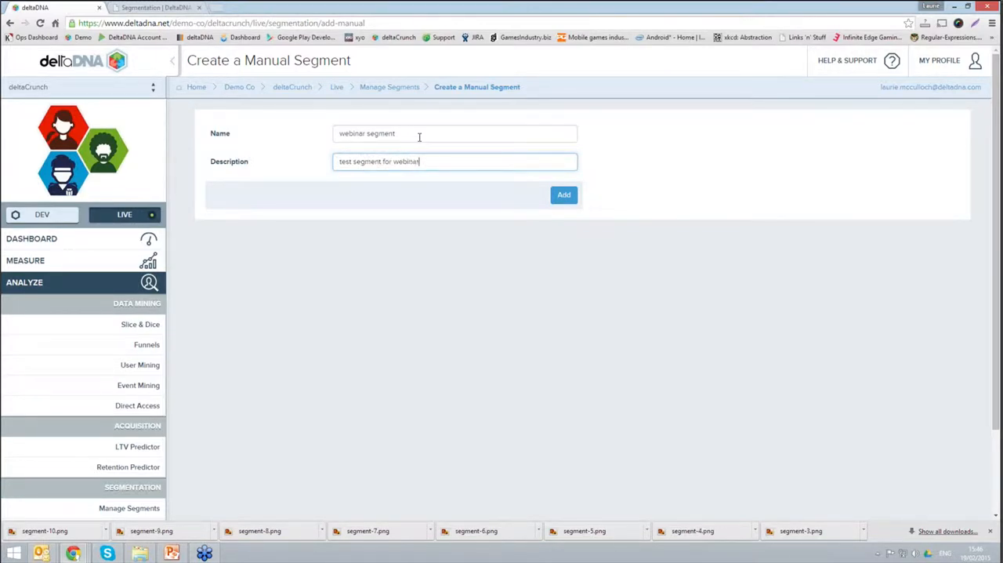
left_click(563, 194)
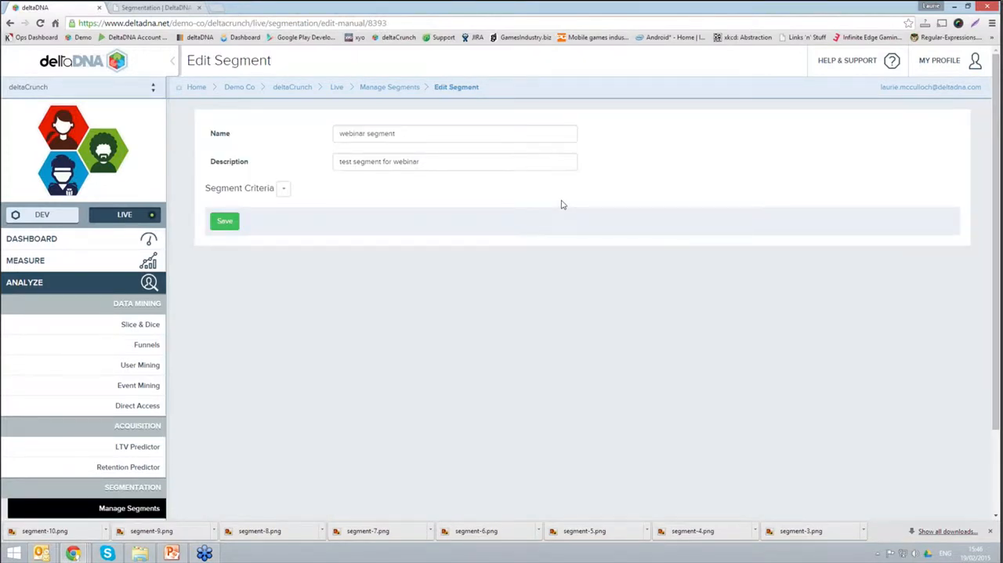
Step: Add a criteria group to the webinar segment and review the metric categories and the Generic metrics on offer
left_click(283, 193)
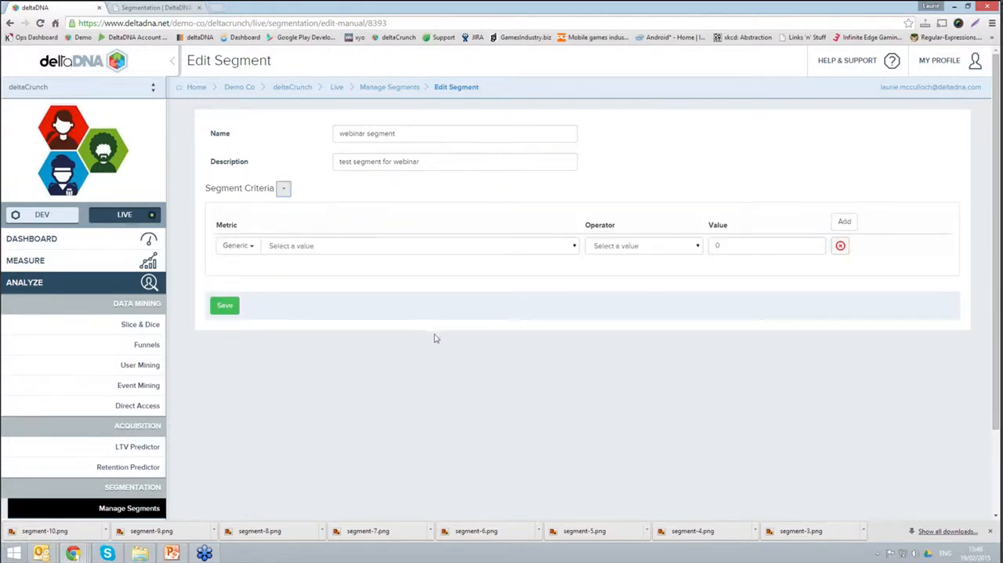
left_click(253, 246)
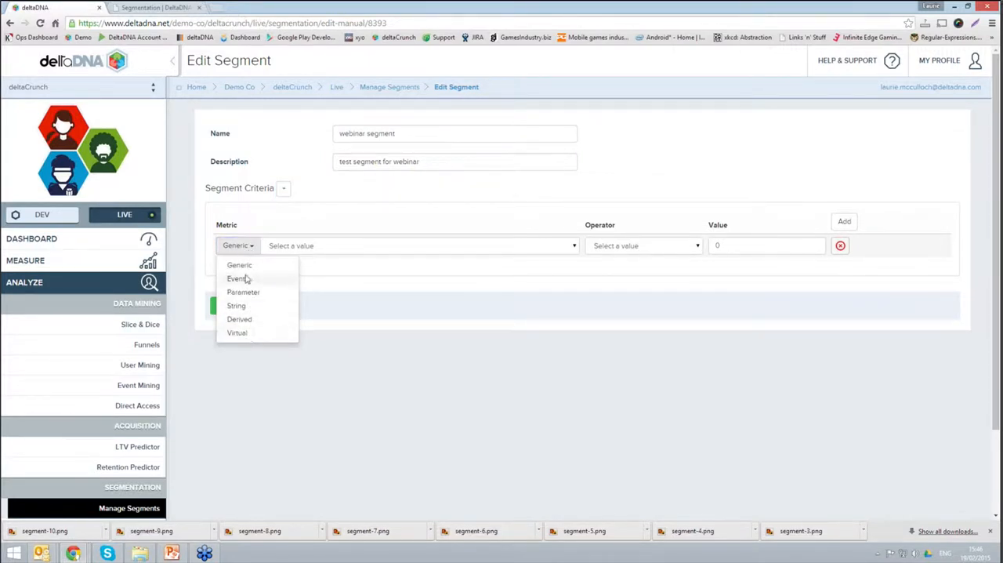
left_click(244, 268)
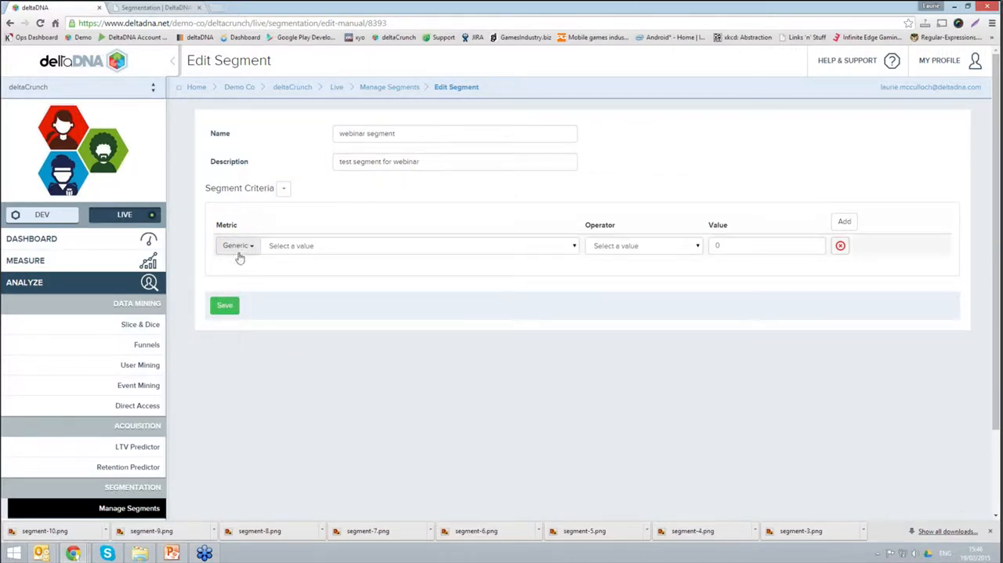
left_click(308, 249)
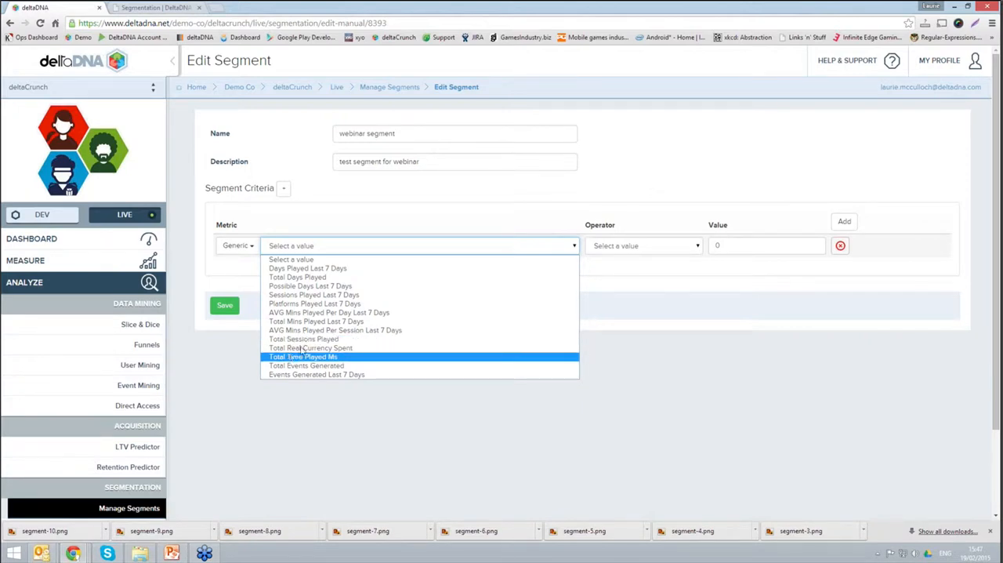
left_click(264, 220)
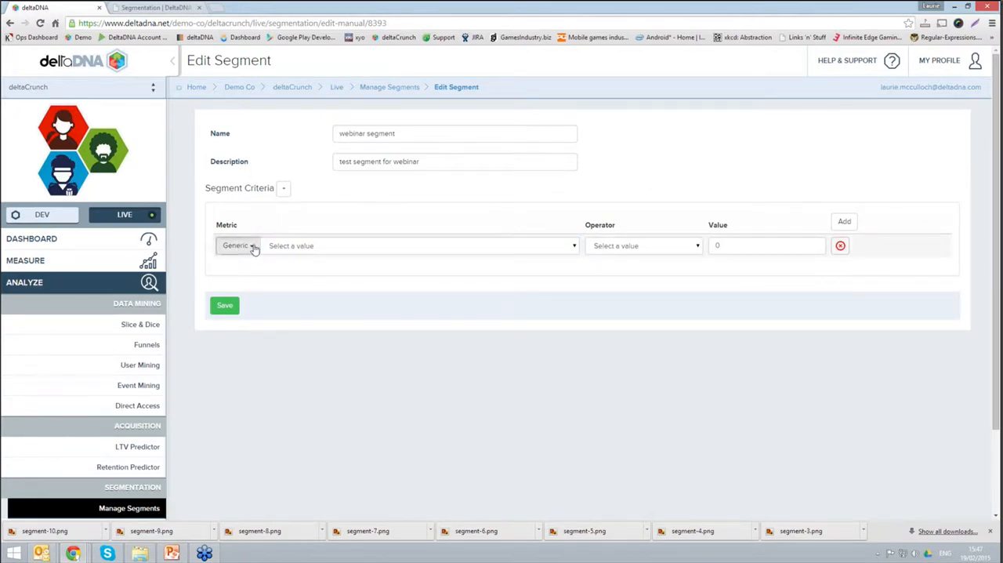
Step: Define the criterion as the Event metric LevelUp (Count), with the operator Greater Than and the value 10
left_click(252, 246)
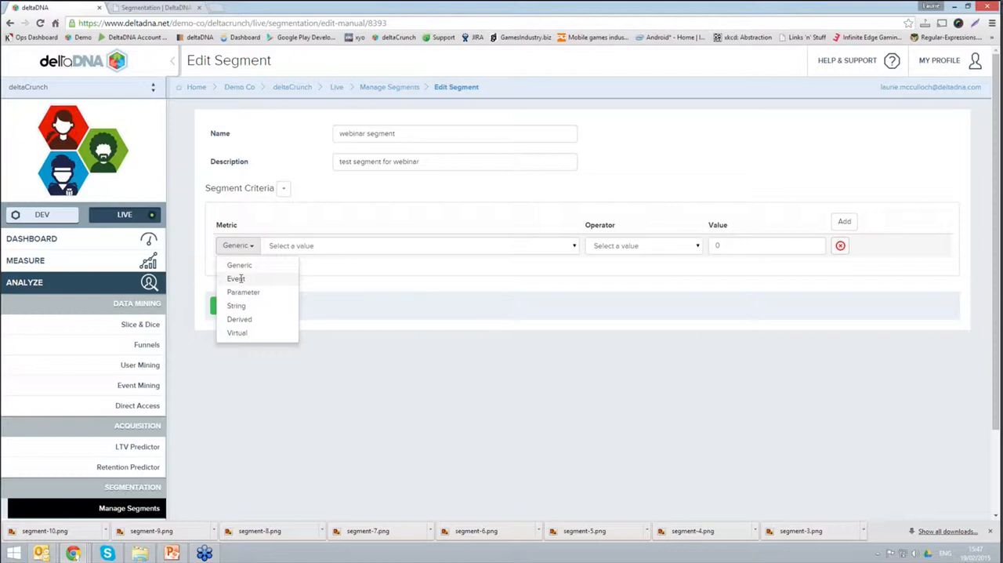
left_click(237, 278)
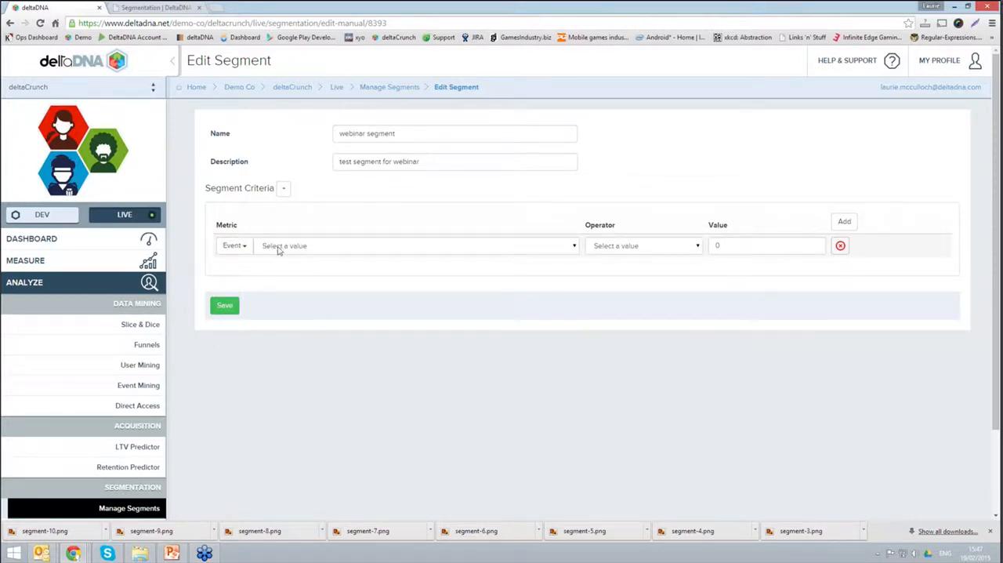
left_click(278, 246)
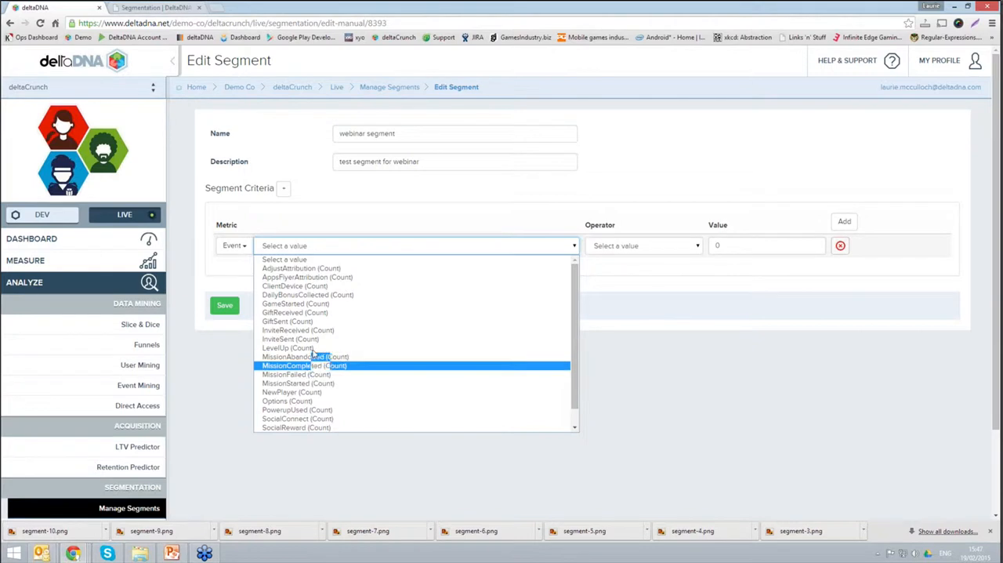
left_click(313, 347)
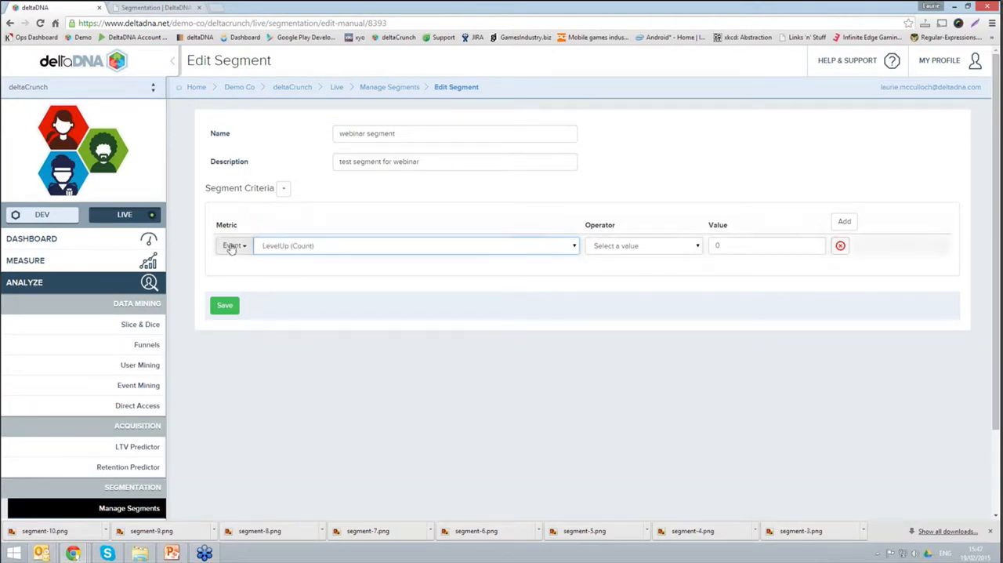
left_click(687, 249)
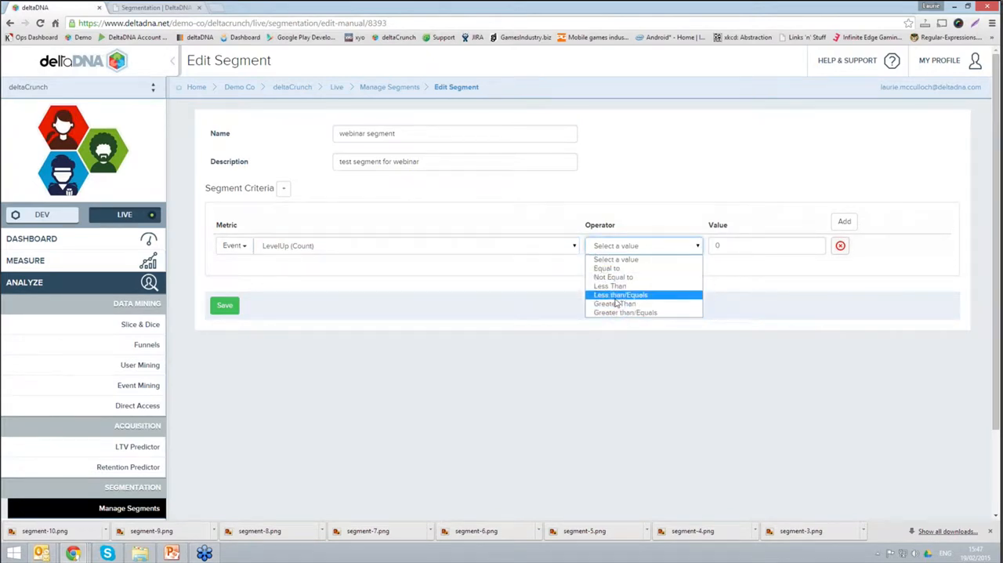
left_click(617, 303)
double_click(728, 248)
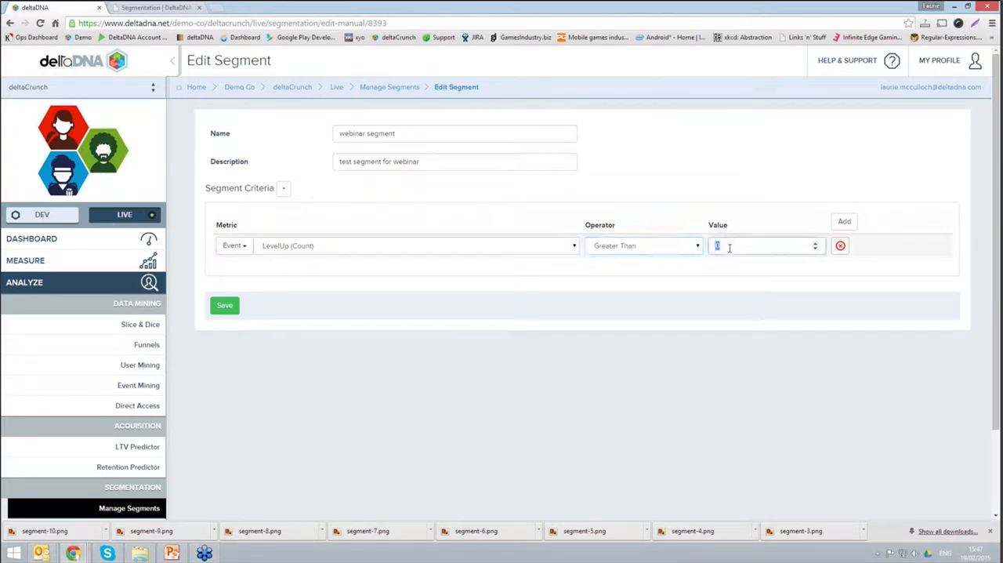
type("10")
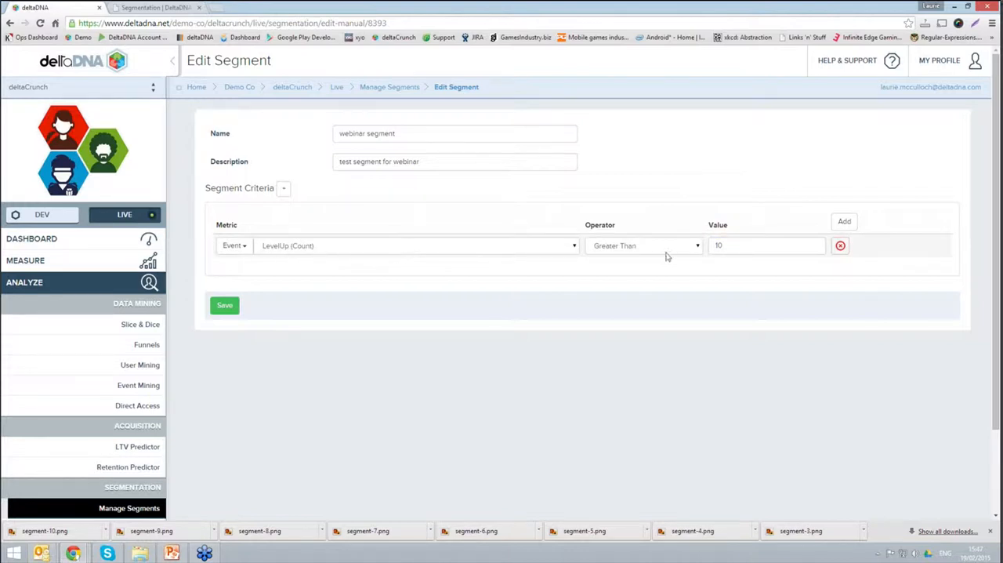
Step: Change the criterion's metric to the Parameter metric UserLevel (Last)
left_click(244, 246)
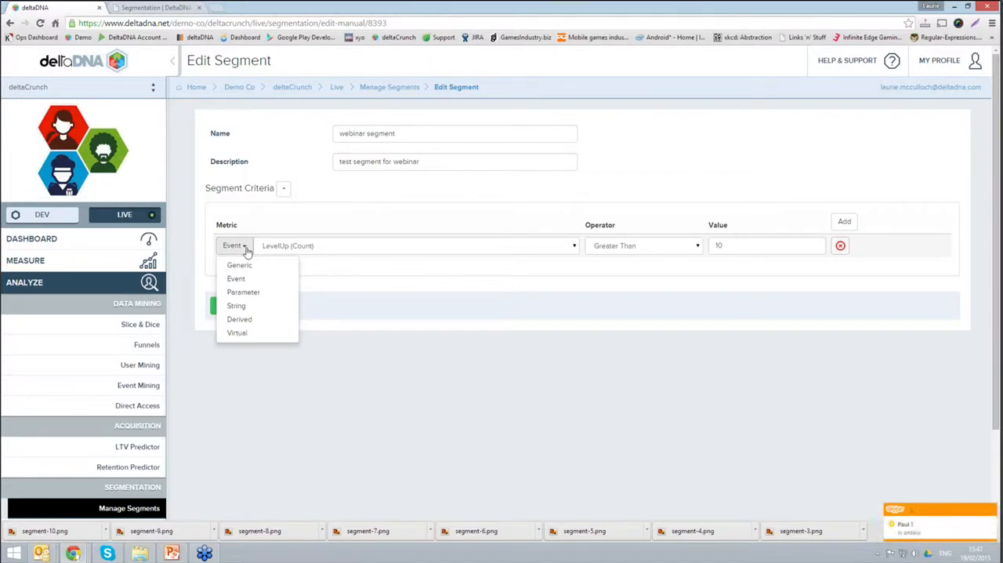
left_click(252, 292)
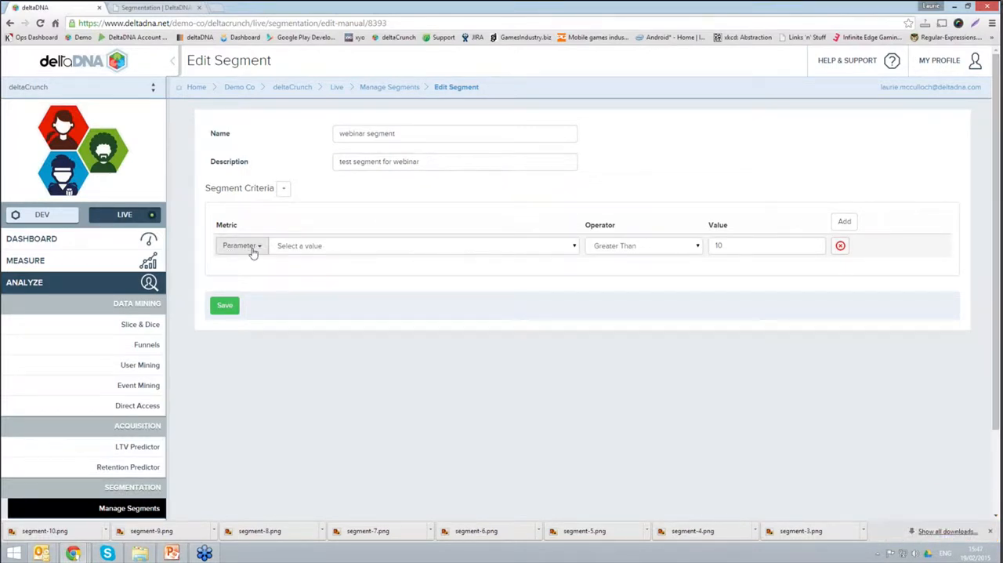
left_click(307, 249)
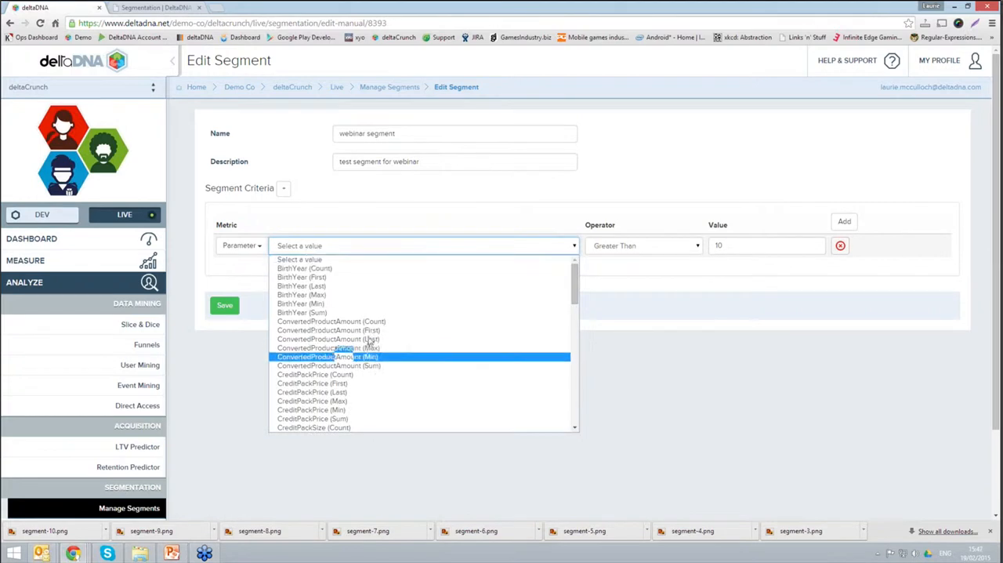
left_click_drag(576, 294, 574, 378)
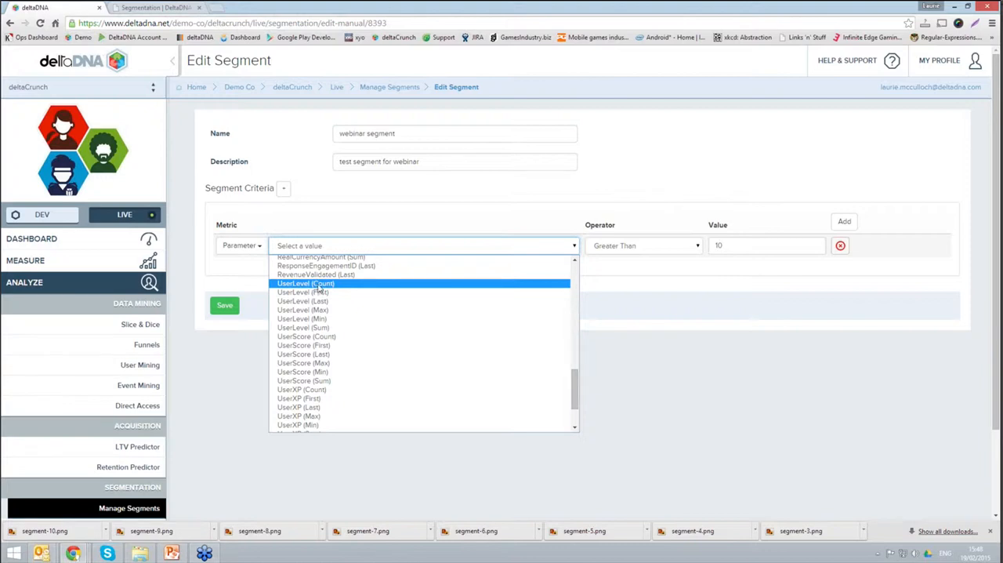
left_click(303, 300)
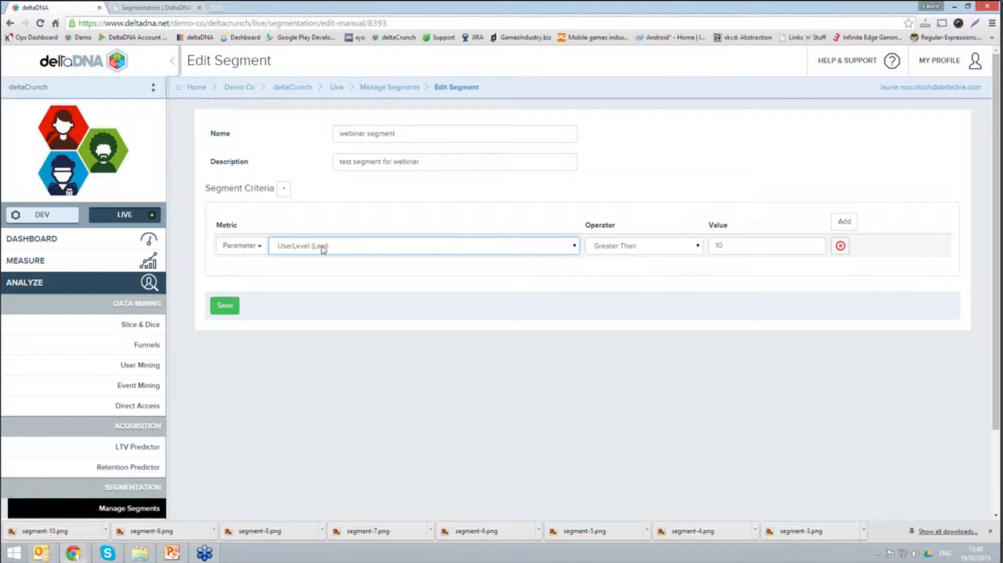
Step: Switch the criterion's metric category to String and review the string metrics on offer
left_click(262, 247)
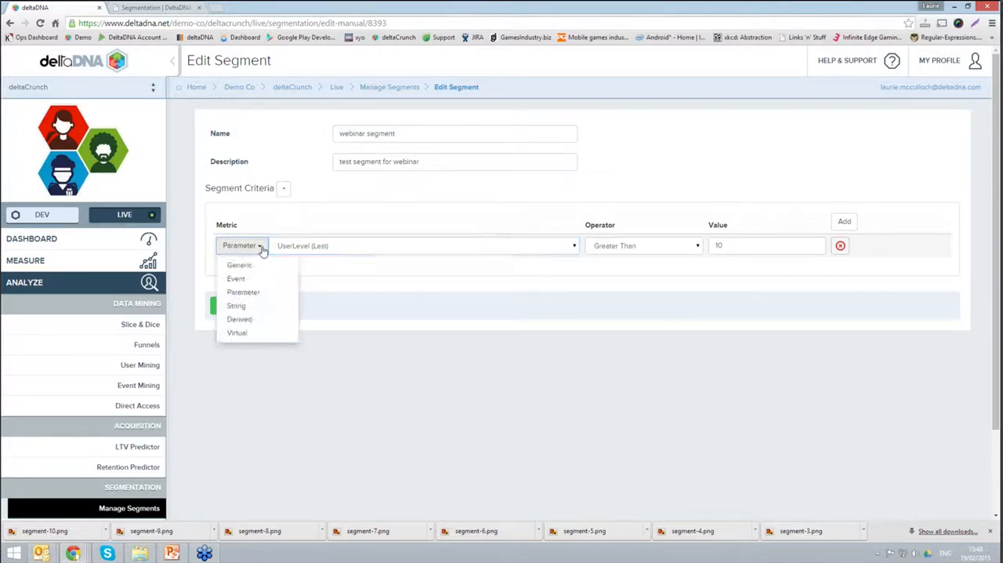
left_click(237, 307)
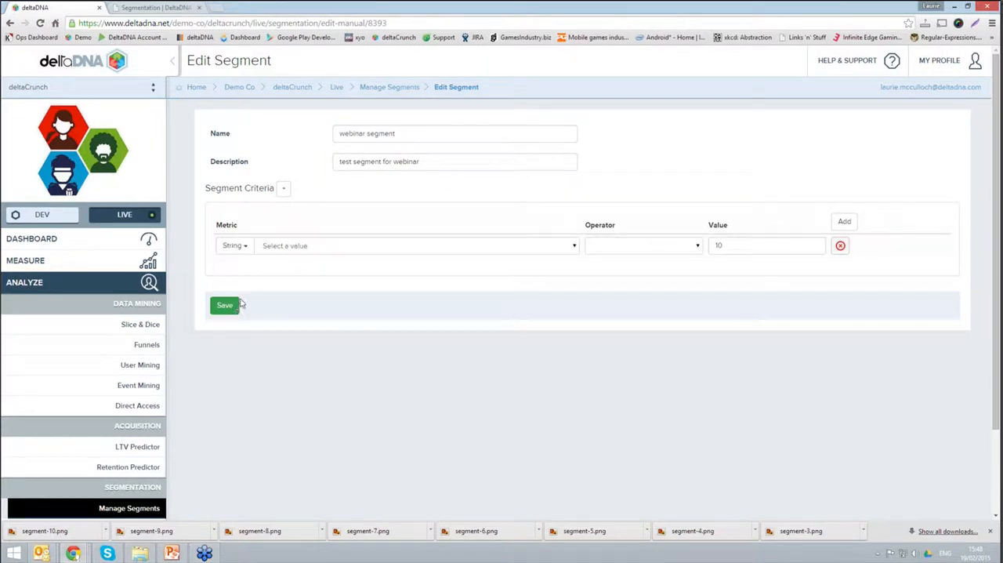
left_click(315, 246)
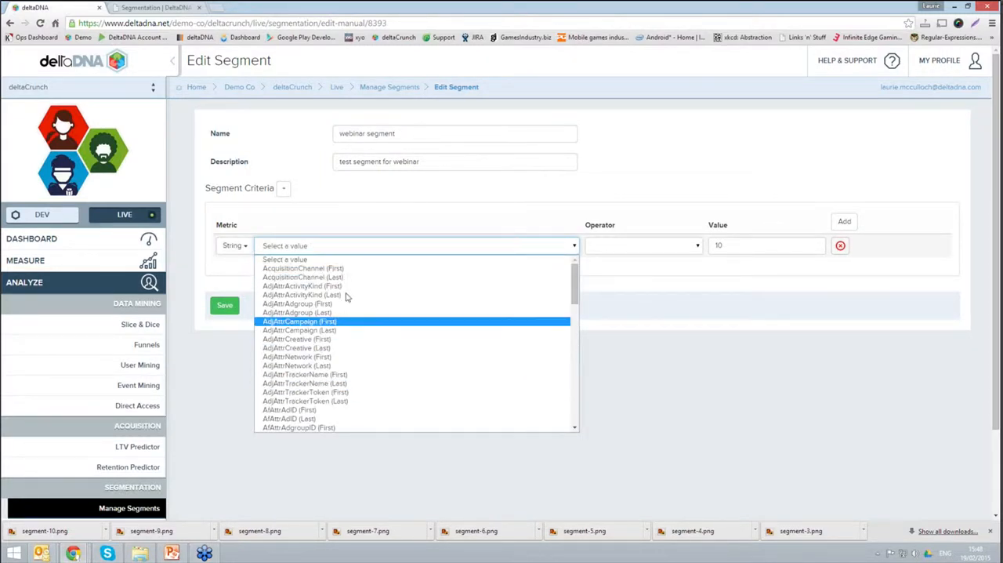
left_click_drag(574, 292, 582, 417)
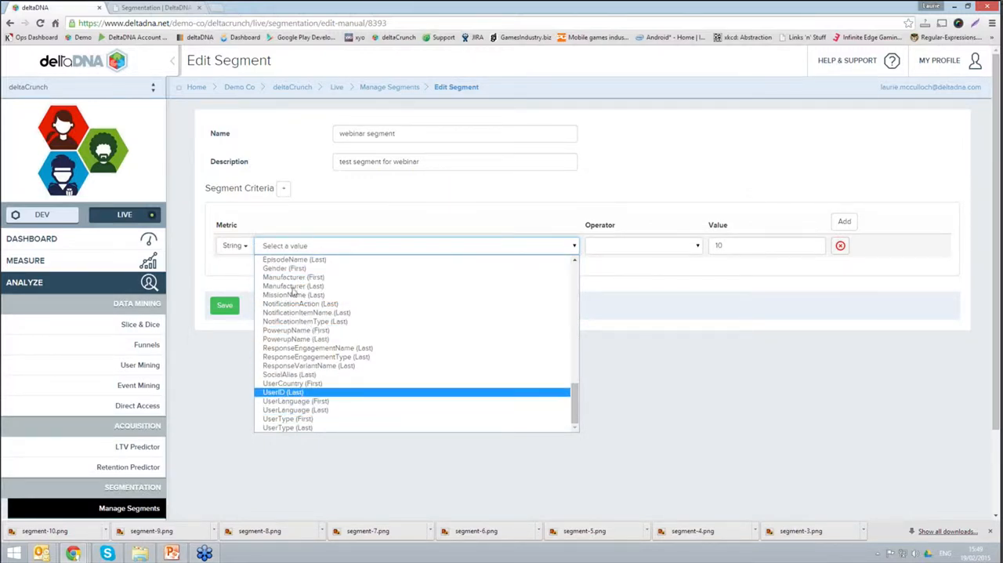
left_click(230, 263)
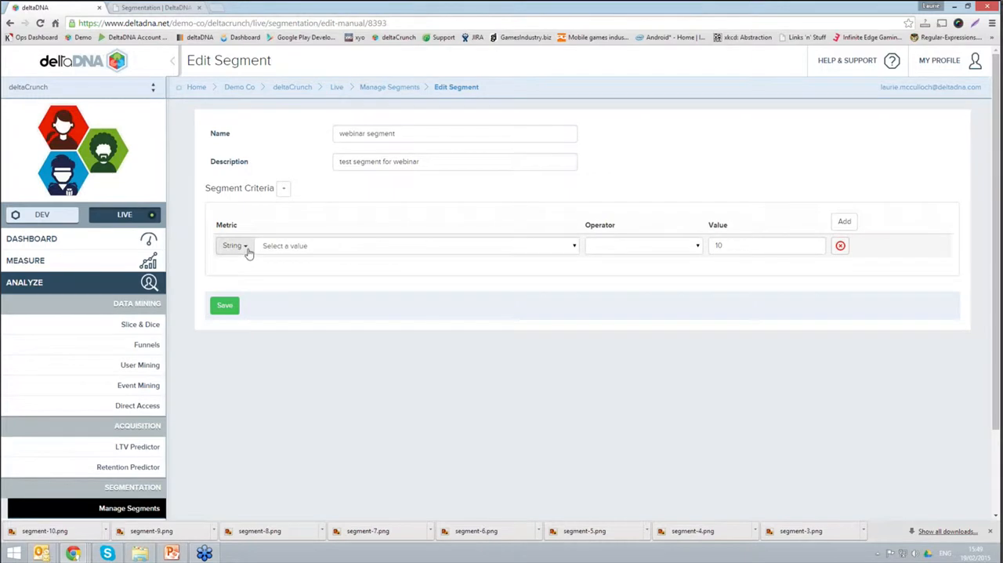
Step: Change the criterion's metric to the Derived metric Average Session Length
left_click(246, 249)
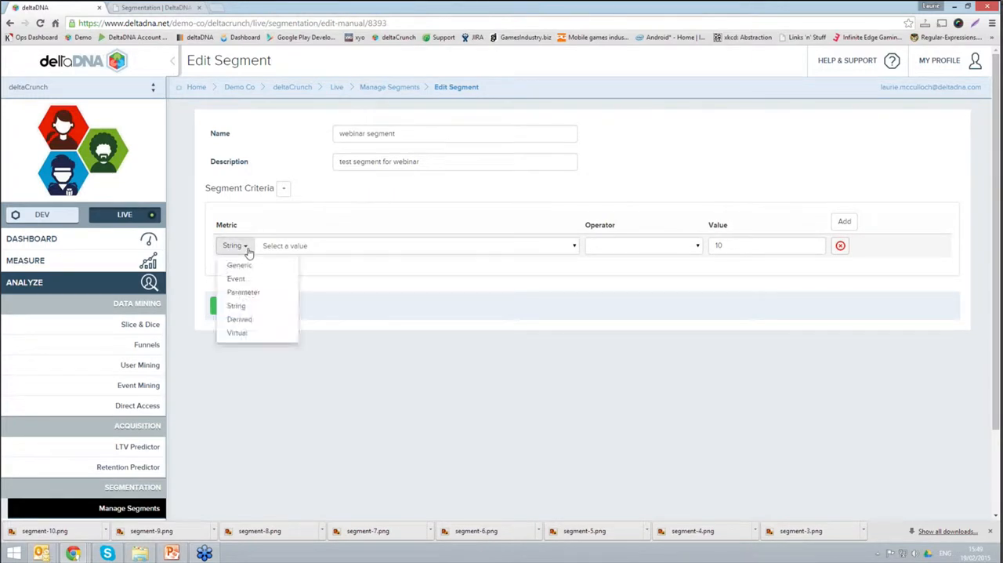
left_click(246, 320)
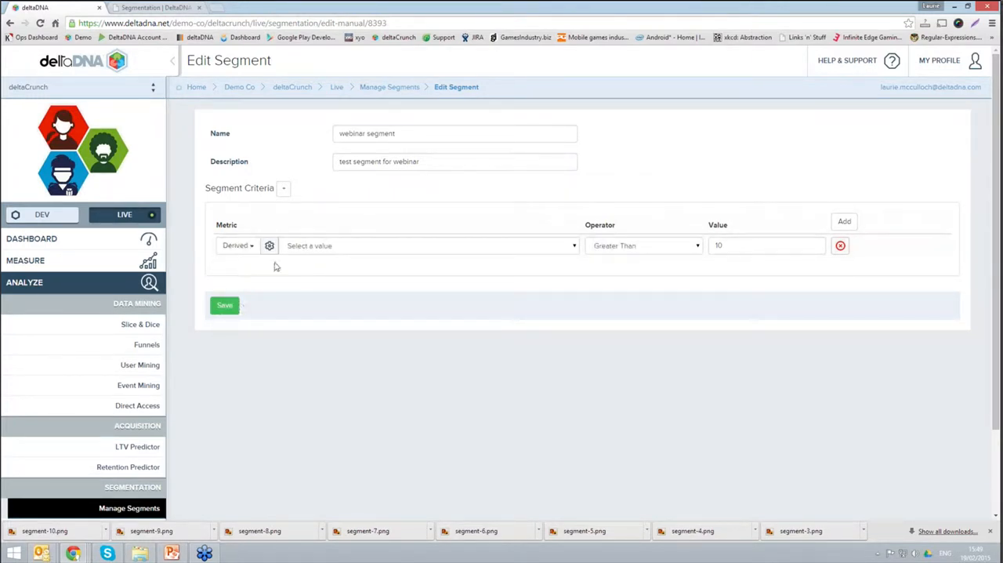
left_click(317, 248)
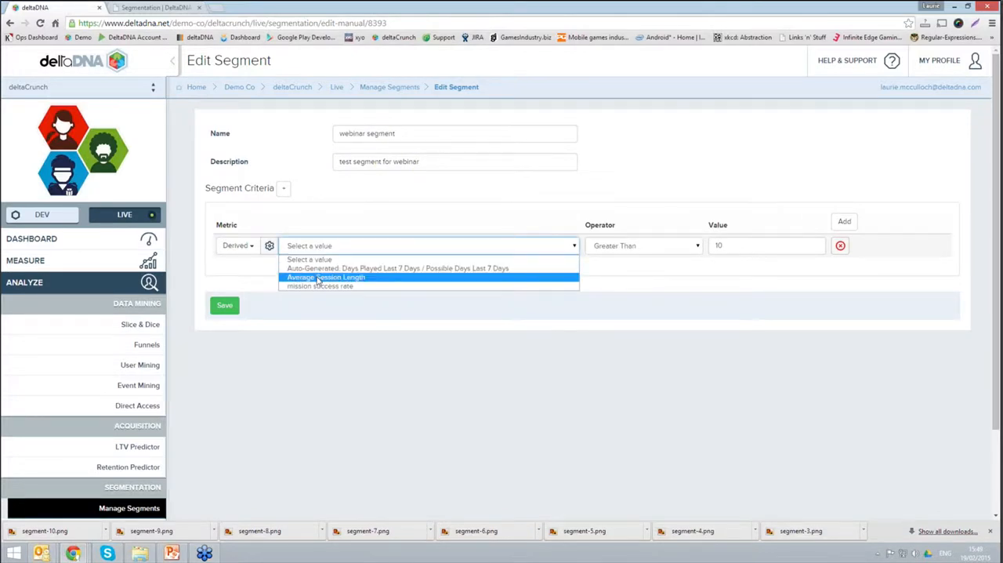
left_click(318, 279)
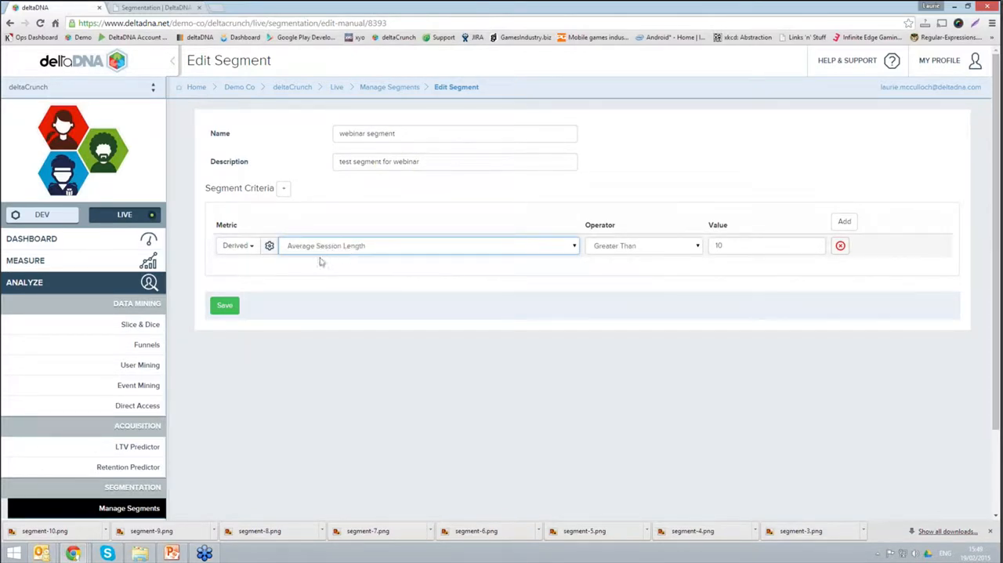
Step: Review the Average Session Length calculation, the list of derived metrics and the options for adding one, and close the derived metrics manager
left_click(269, 248)
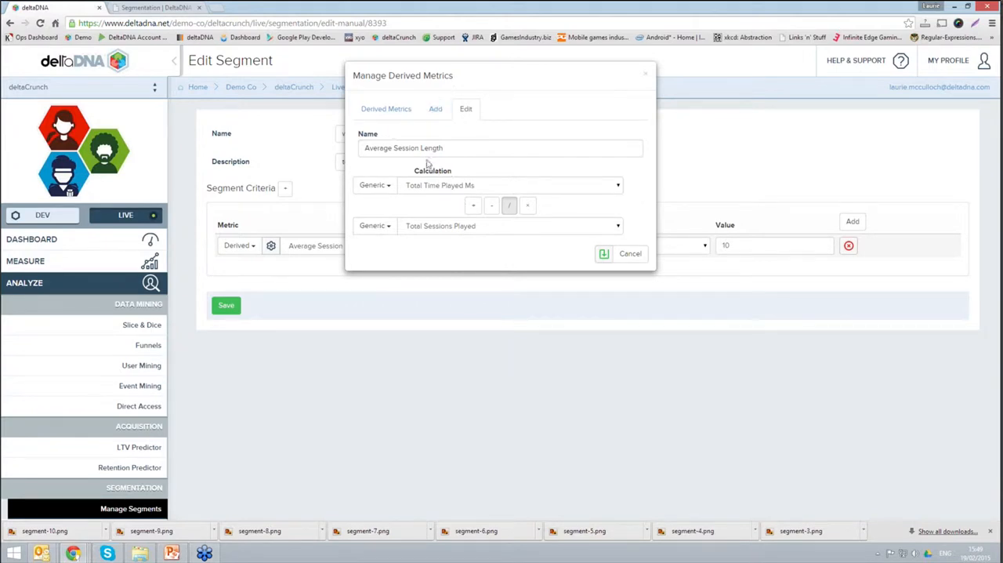
left_click(387, 112)
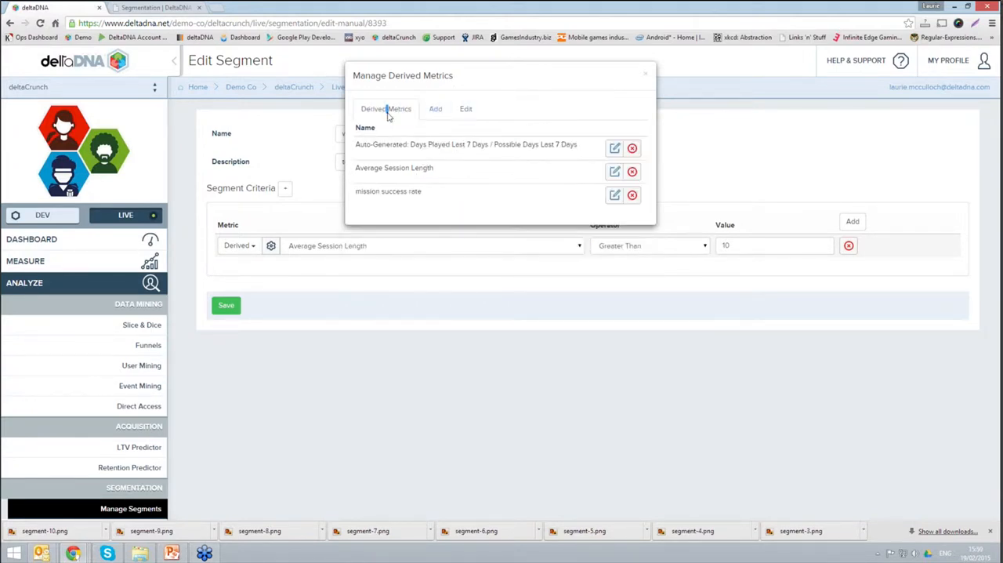
left_click(434, 108)
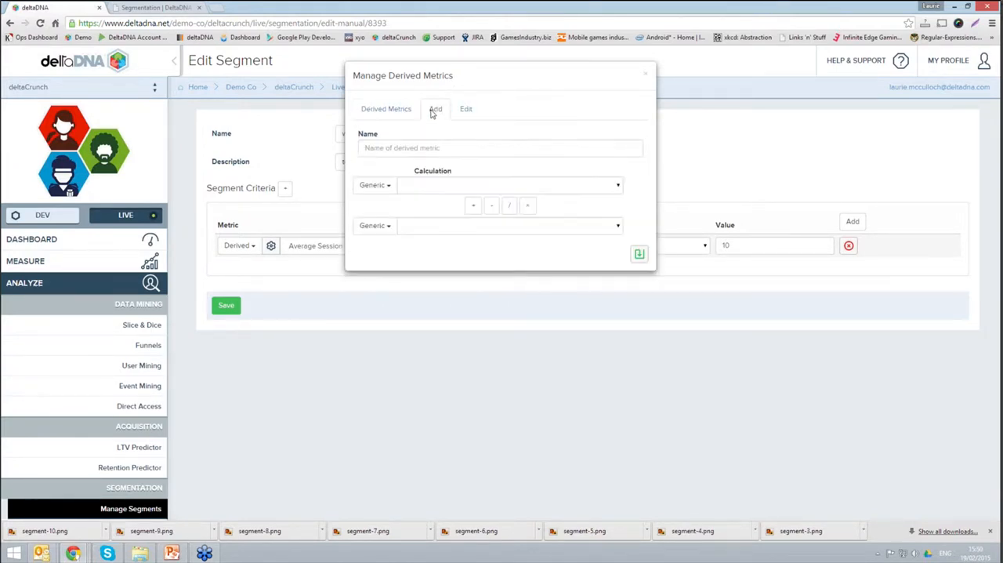
left_click(385, 186)
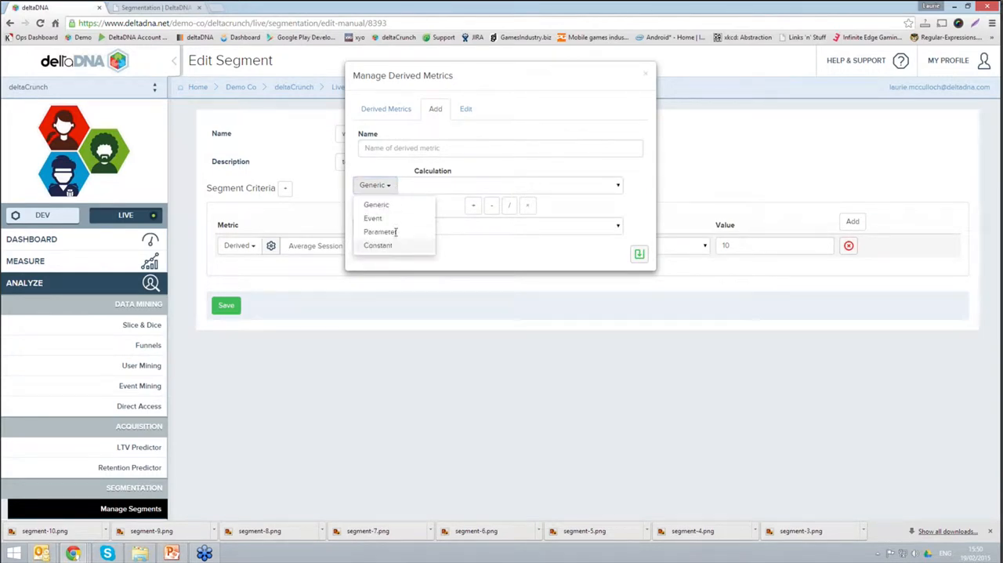
left_click(487, 150)
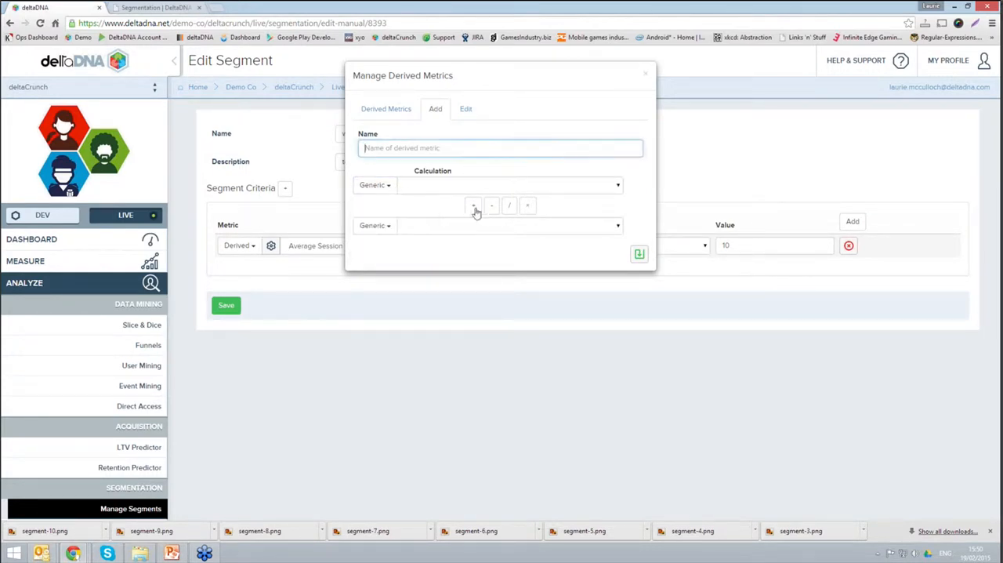
left_click(648, 79)
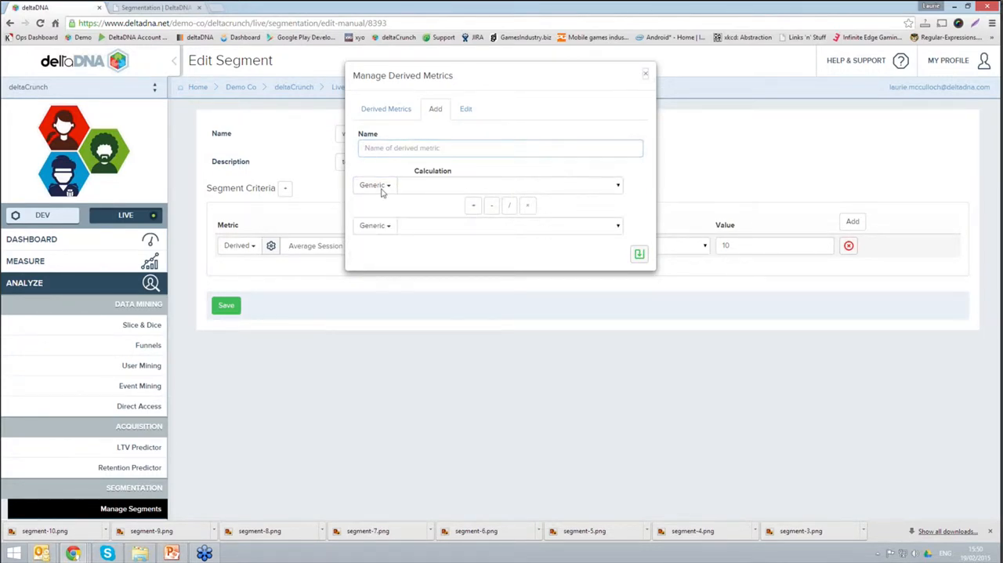
Step: Switch the criterion's metric category to Virtual and review the virtual metrics and the available metric categories
left_click(252, 248)
left_click(253, 331)
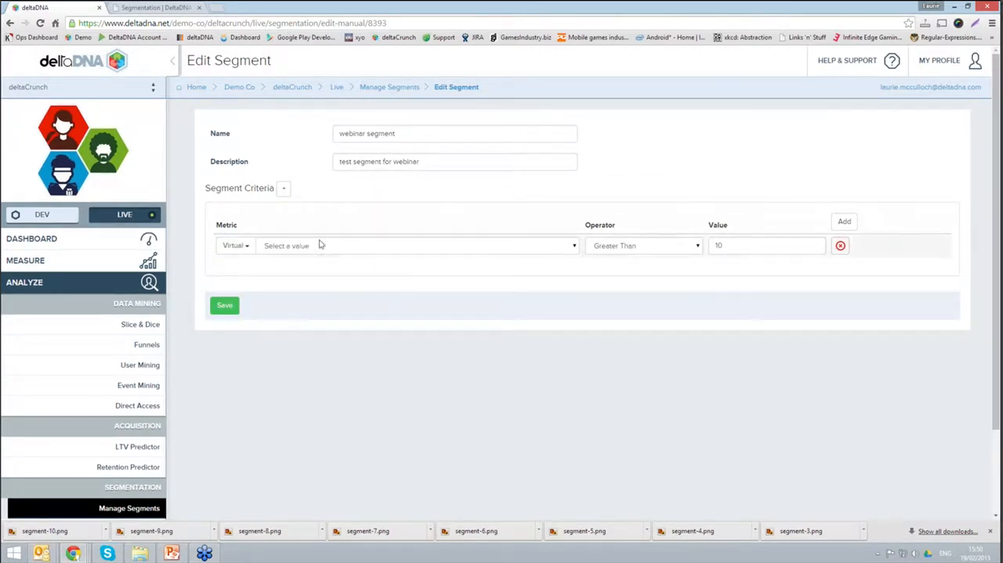
left_click(321, 248)
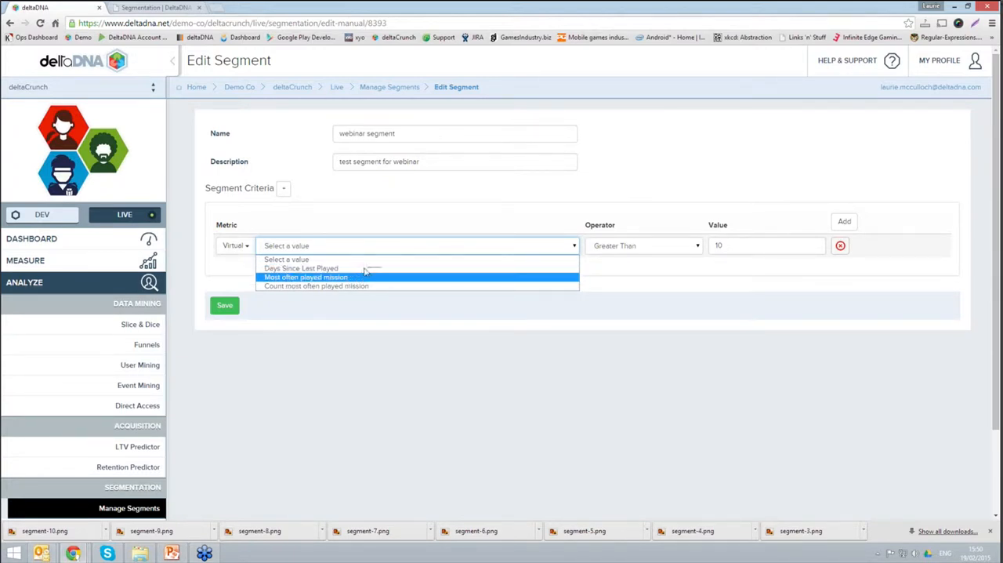
left_click(381, 227)
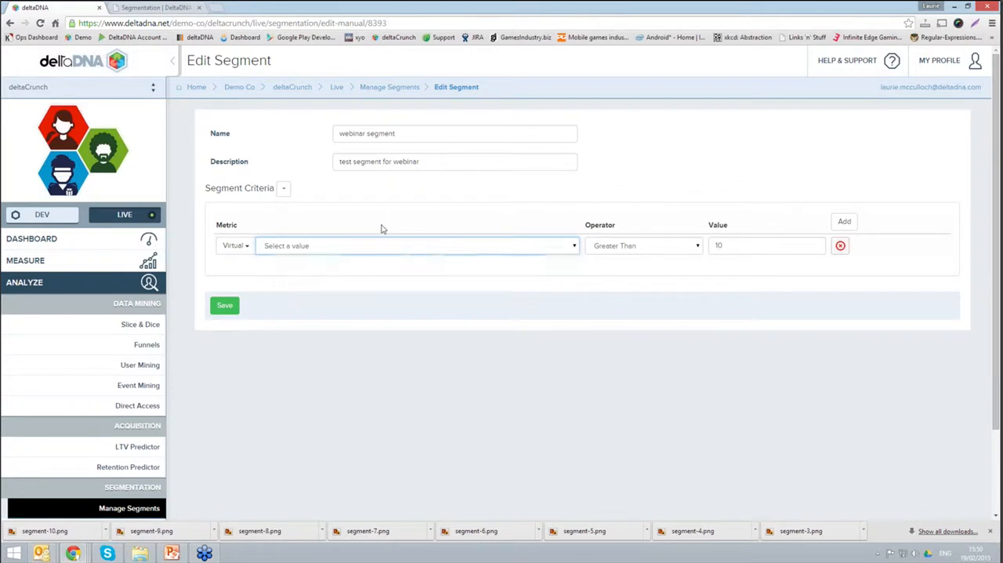
left_click(235, 245)
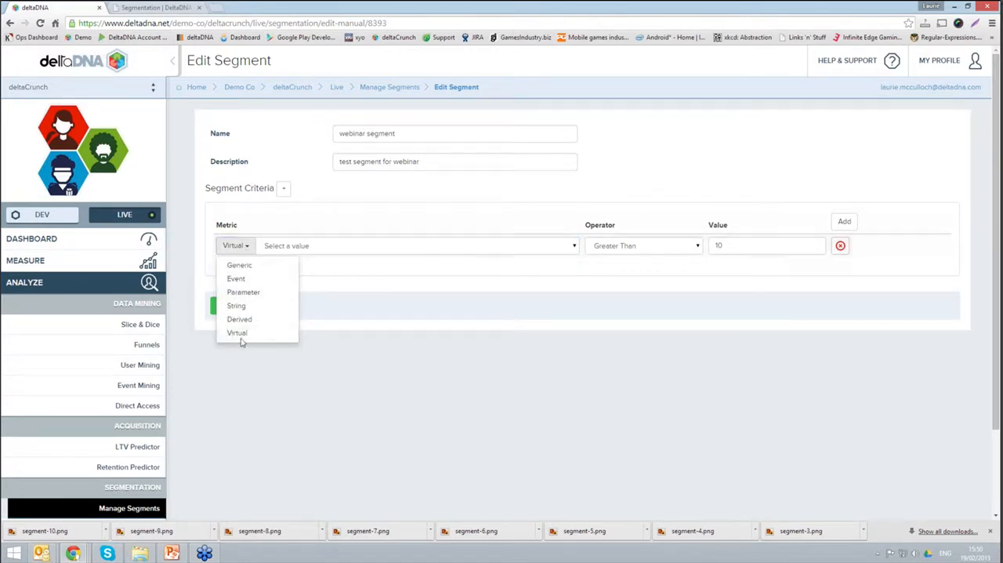
left_click_drag(402, 213, 314, 233)
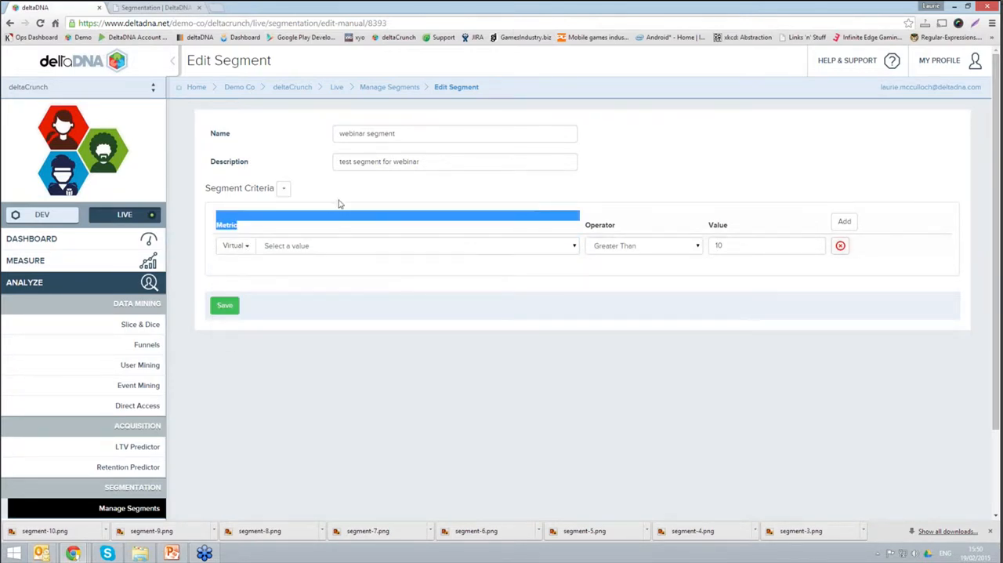
left_click(340, 204)
left_click(246, 248)
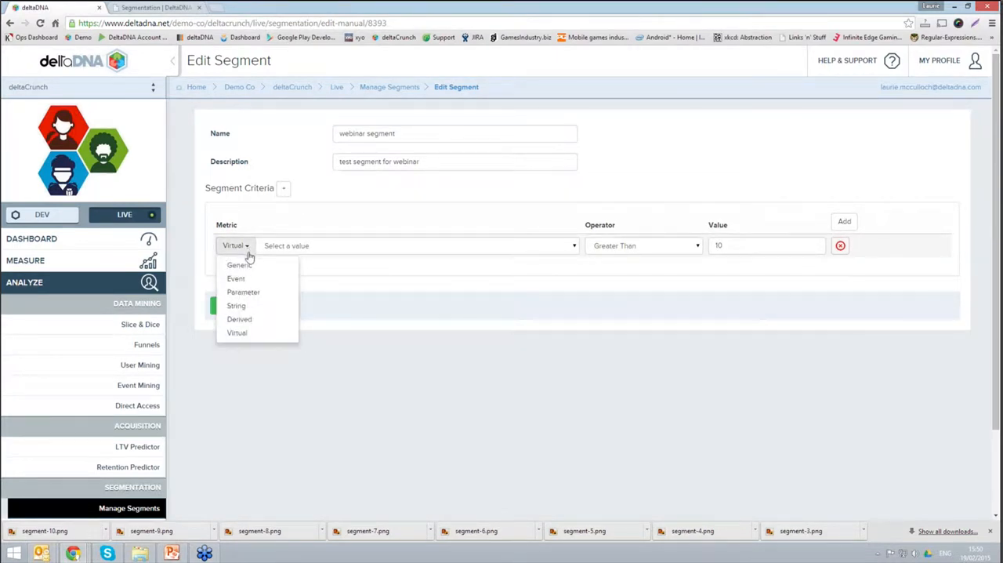
left_click(306, 221)
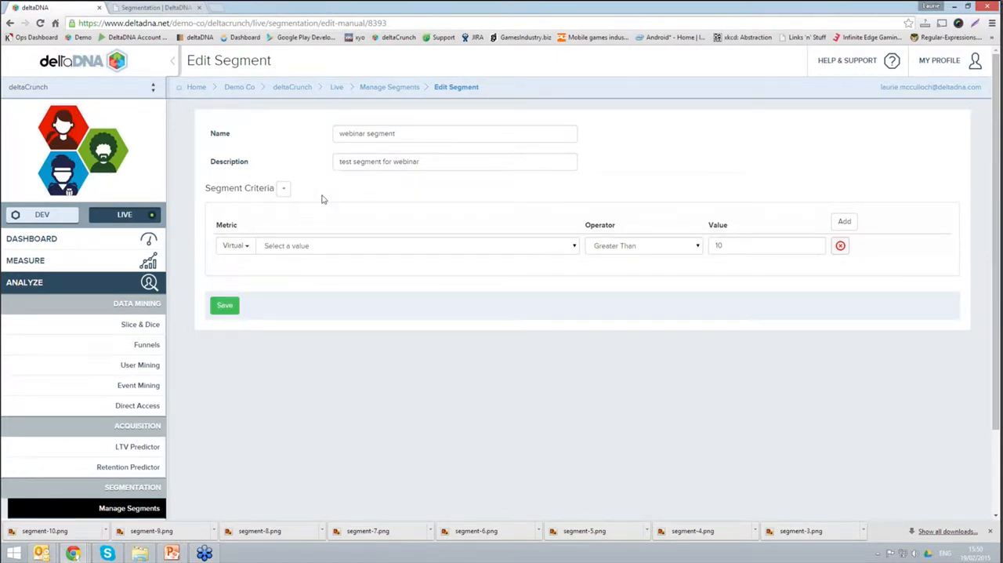
Step: Leave the segment without saving, return to the segment list and show the segment types that can be added
left_click(397, 89)
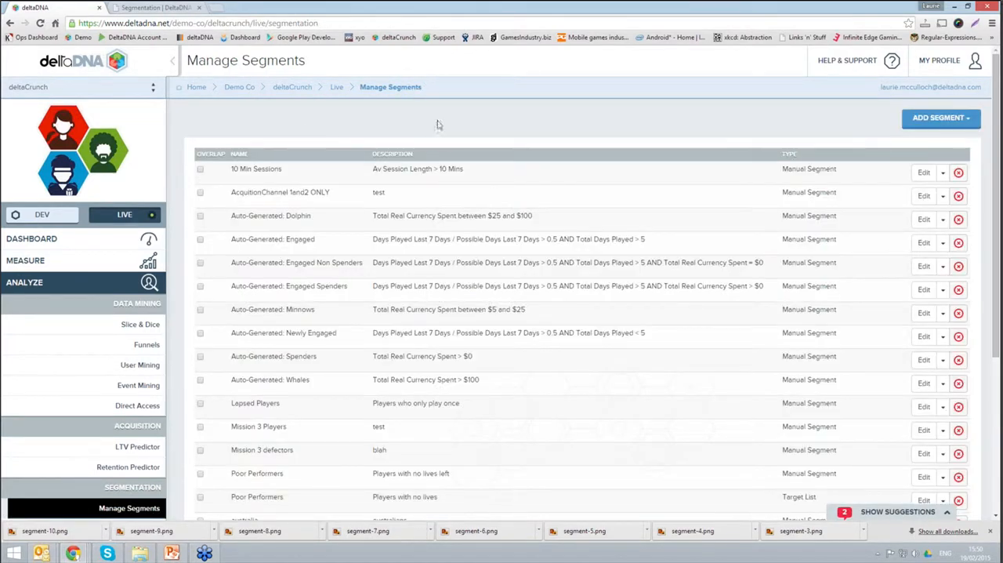
left_click(937, 119)
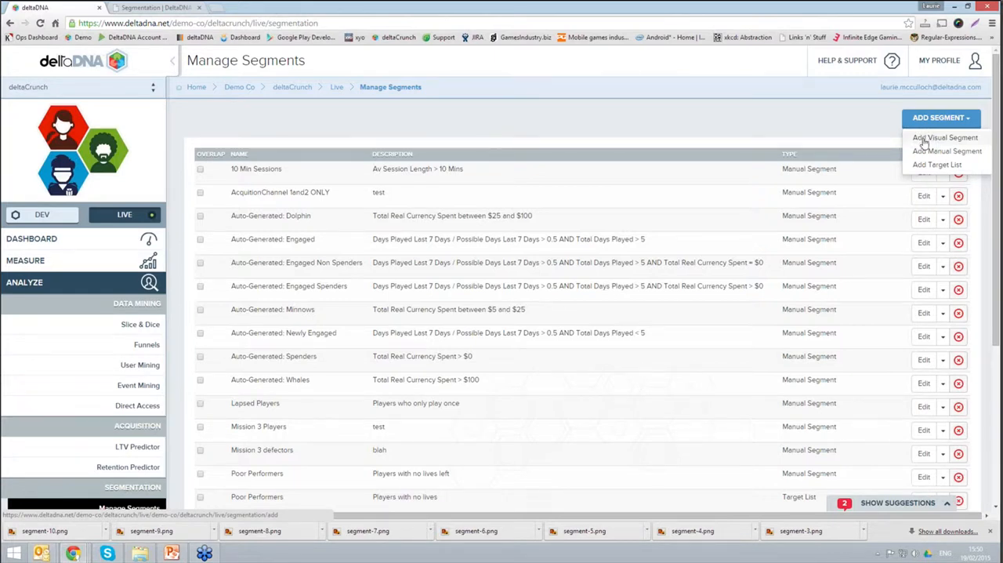
Step: Open the chart of the NewVis2 User Mining visualisation and inspect the details of the tall green bar
left_click(147, 368)
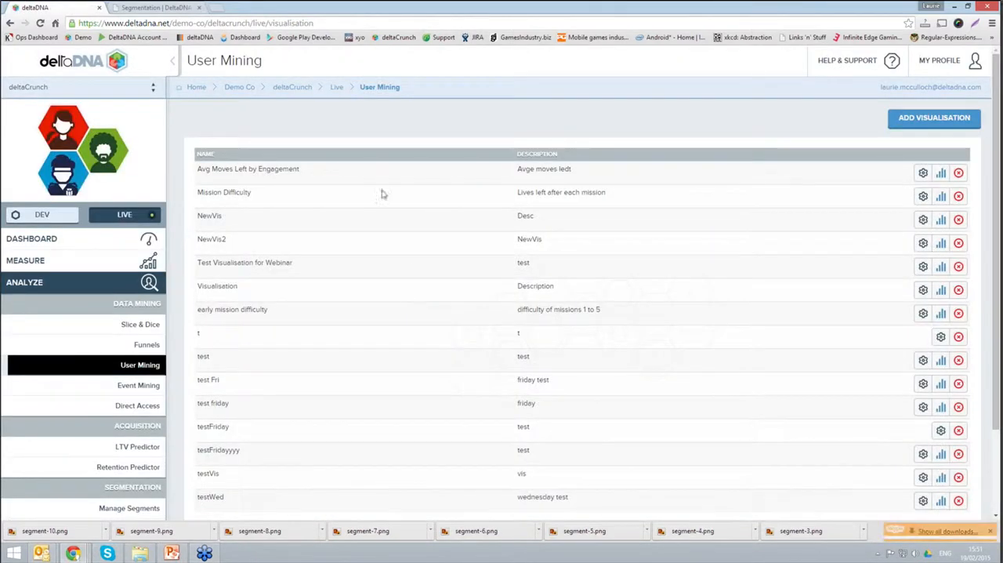
left_click(940, 243)
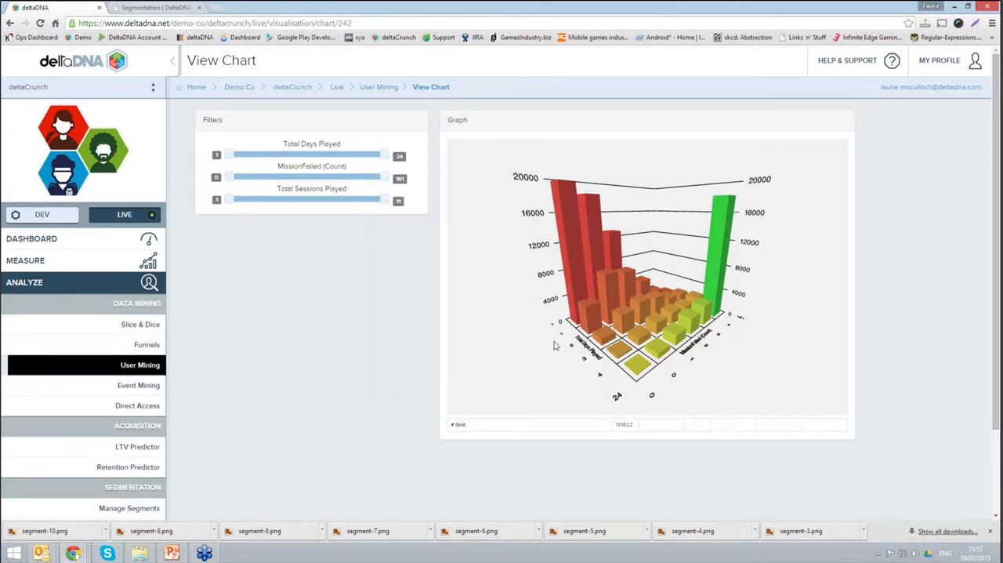
left_click_drag(587, 340, 657, 373)
mouse_move(727, 204)
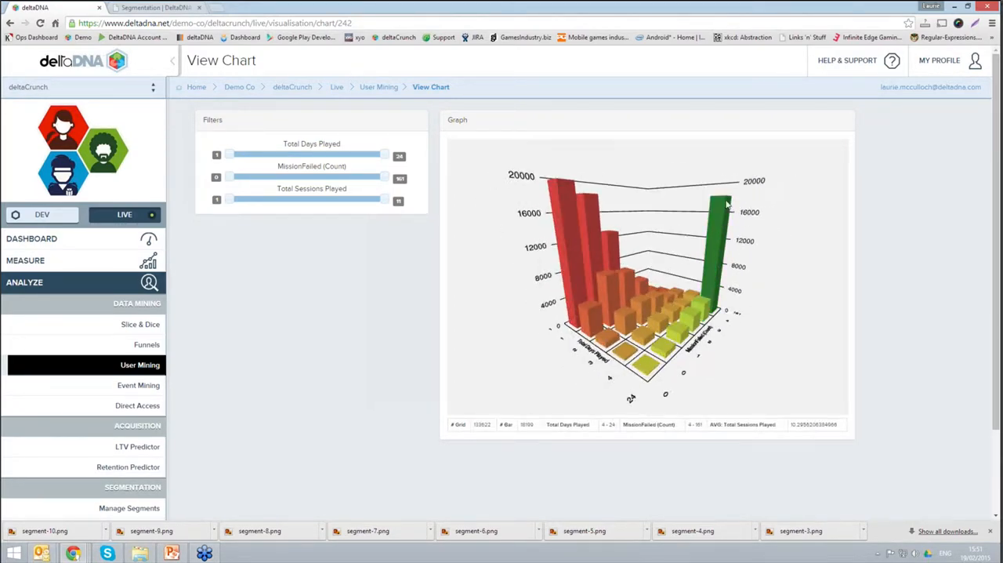
Step: Examine the 3D chart from several angles along its Total Days Played and MissionFailed (Count) axes
left_click_drag(682, 335, 737, 311)
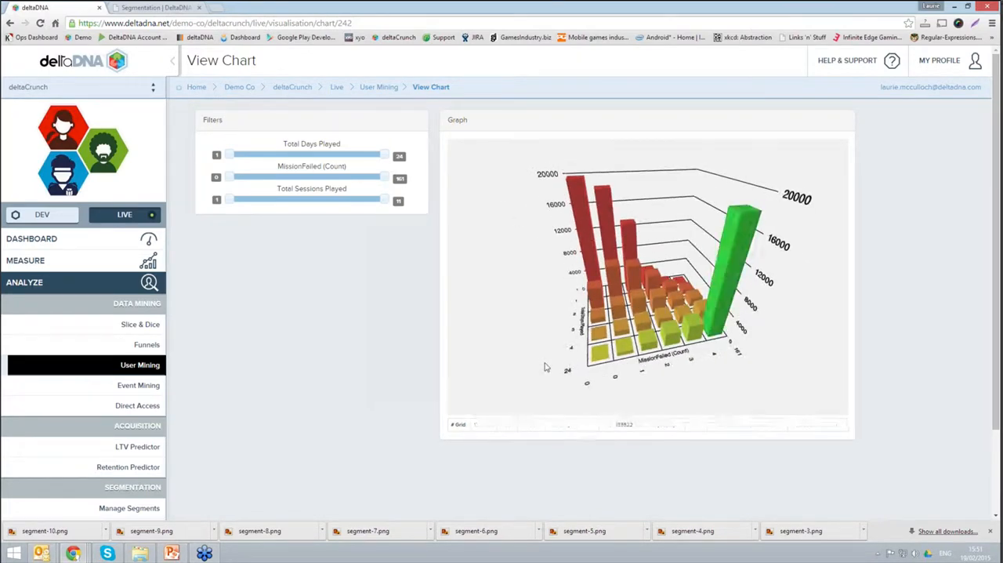
left_click_drag(544, 366, 616, 354)
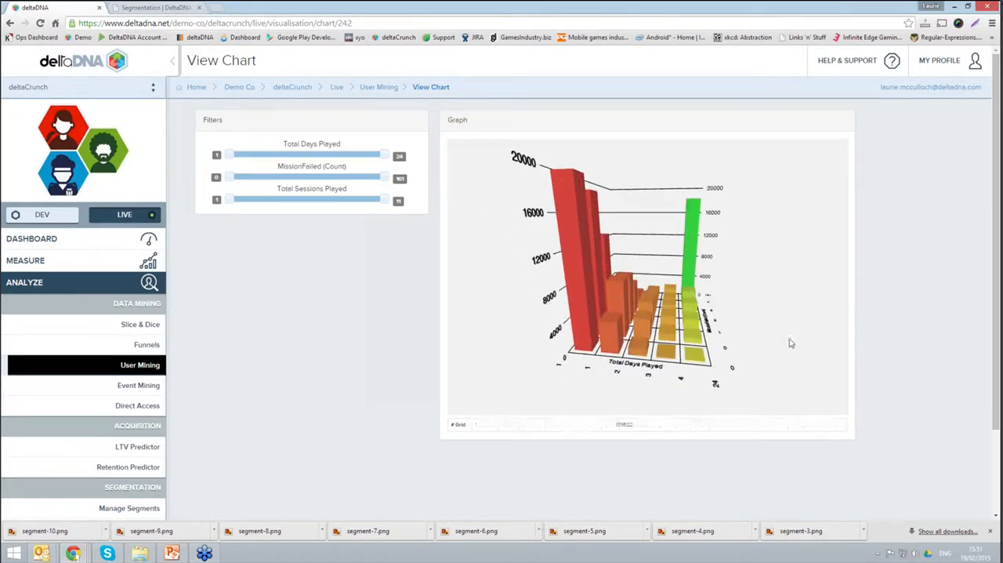
left_click_drag(790, 342, 615, 380)
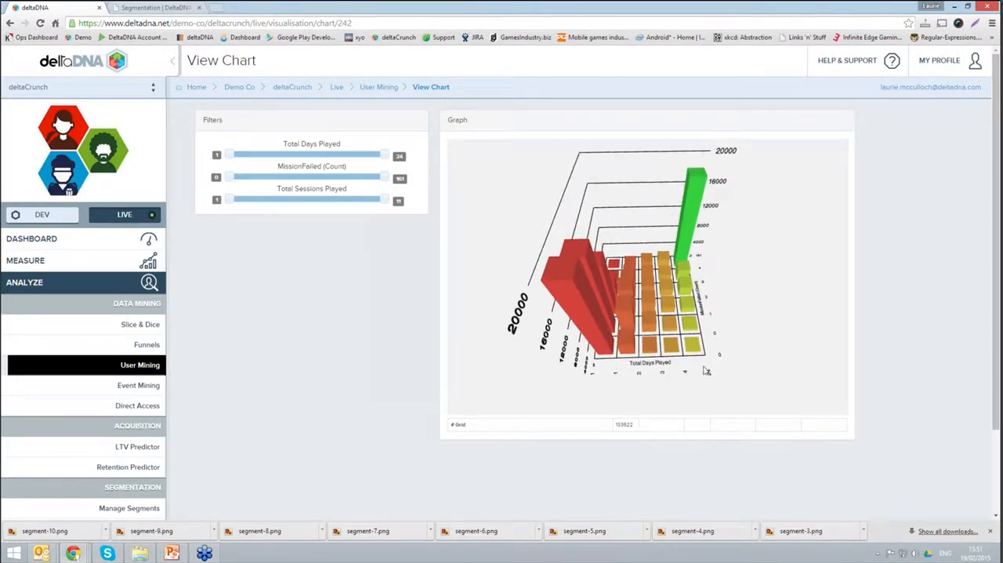
left_click_drag(763, 360, 752, 318)
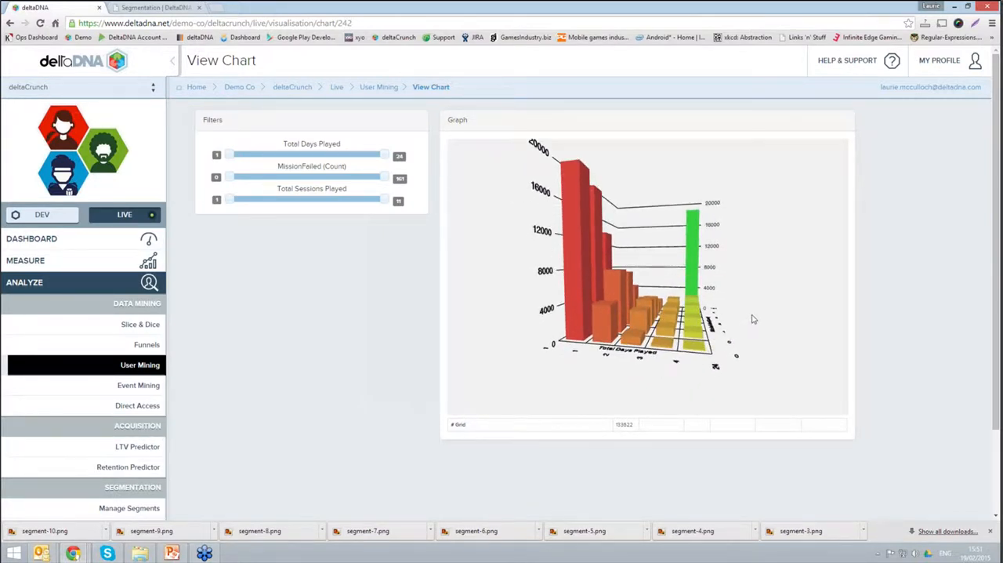
left_click_drag(743, 321, 663, 317)
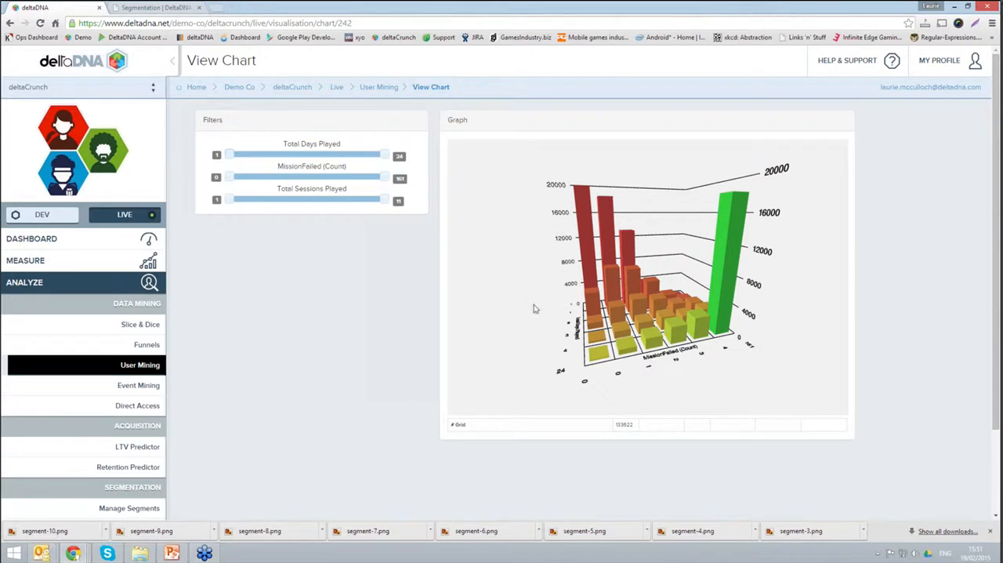
left_click_drag(550, 333, 324, 179)
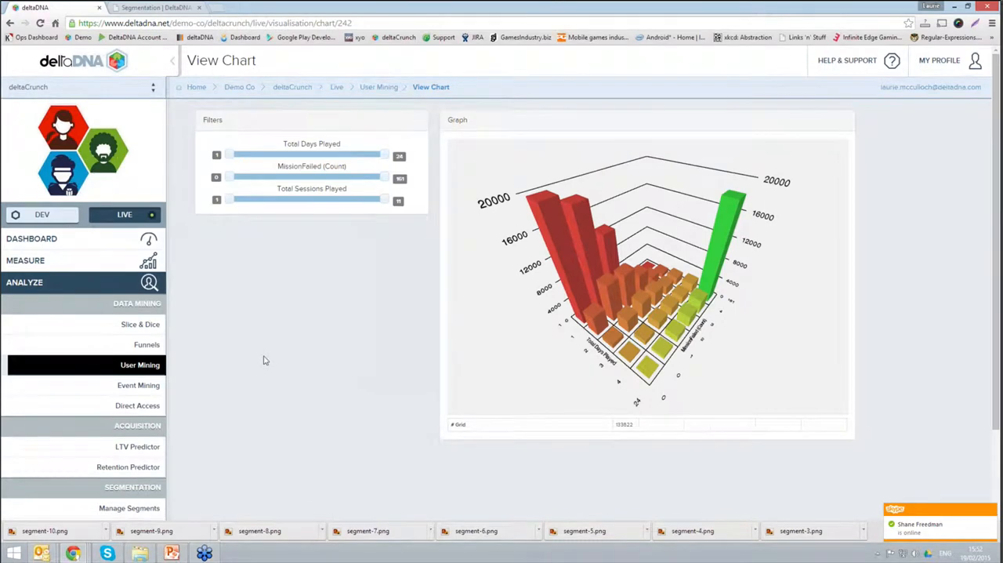
scroll(263, 359, "down", 2)
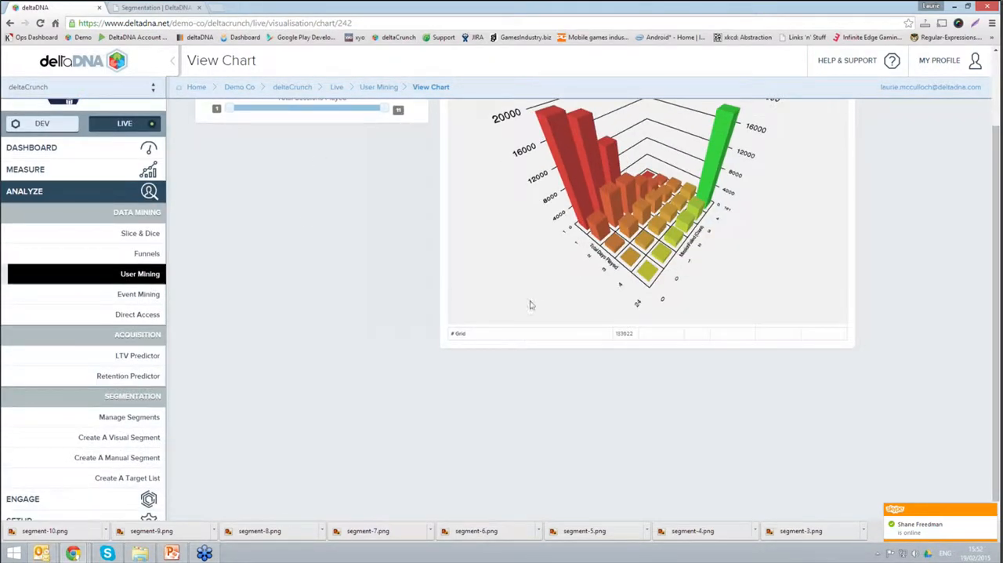
left_click_drag(530, 305, 615, 279)
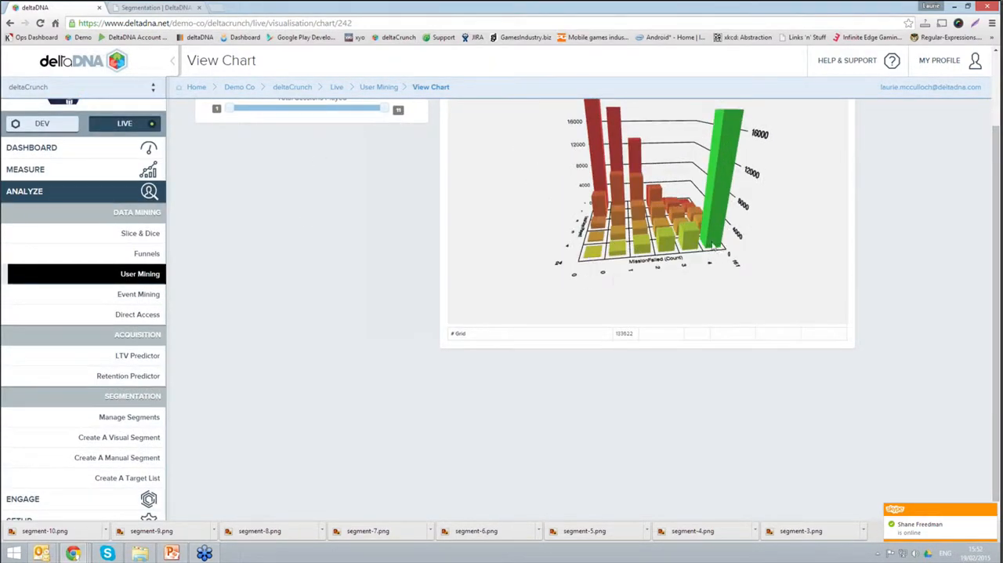
Step: Go to the segment management list and start a new visual segment
mouse_move(723, 124)
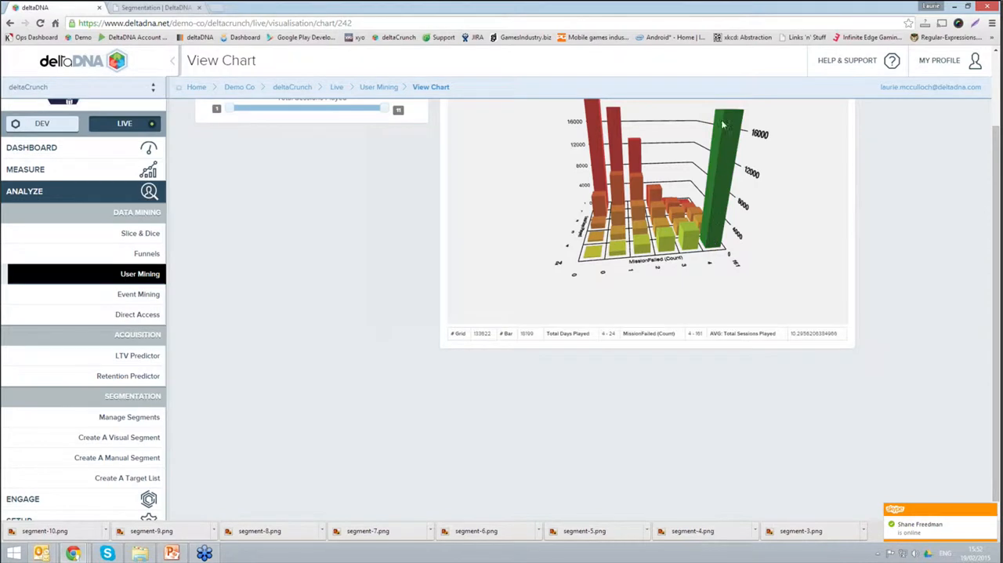
left_click(135, 421)
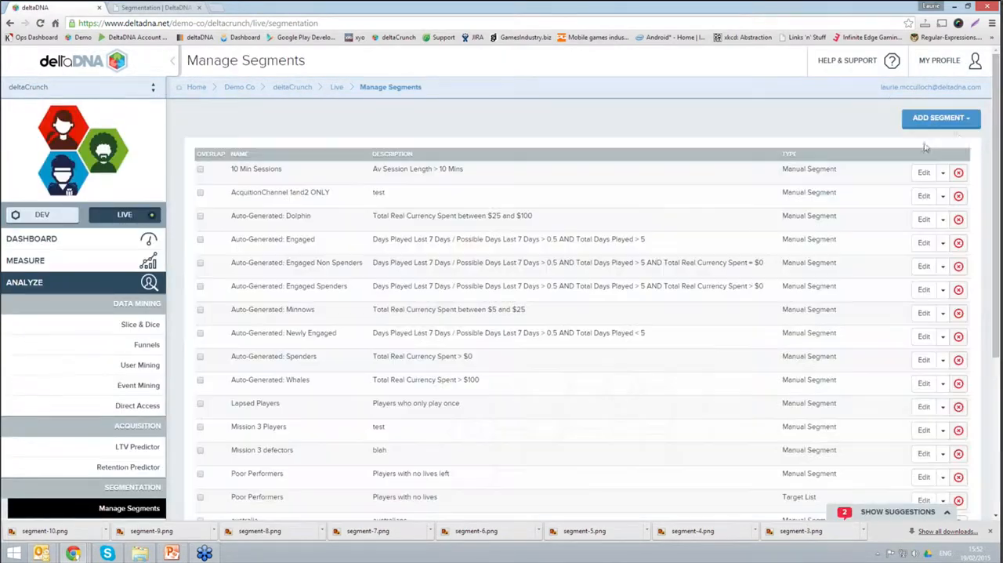
left_click(952, 124)
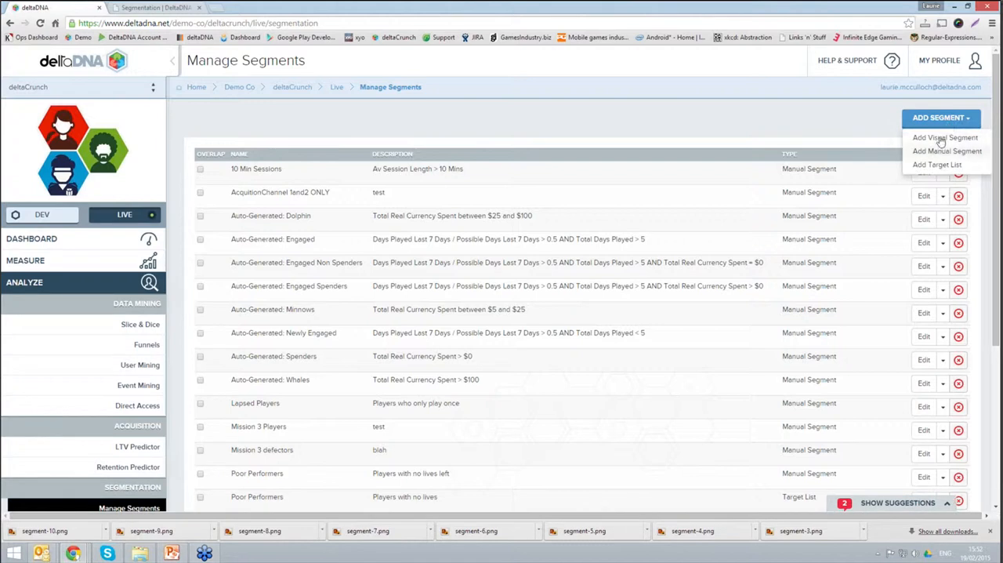
left_click(948, 138)
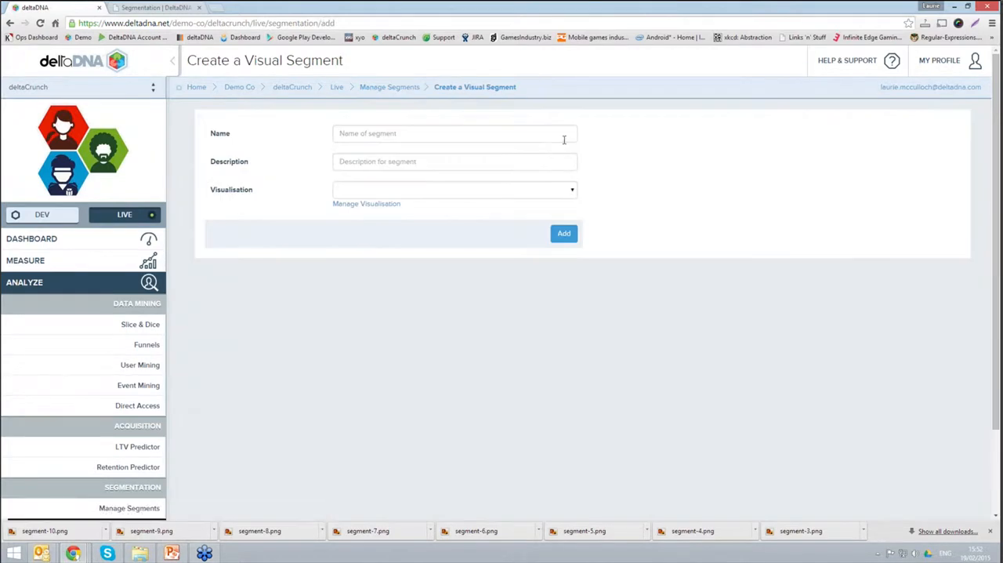
Step: Name the visual segment "webinar visual", describe it as "test", base it on the NewVis2 visualisation and add it
left_click(521, 136)
type("wel")
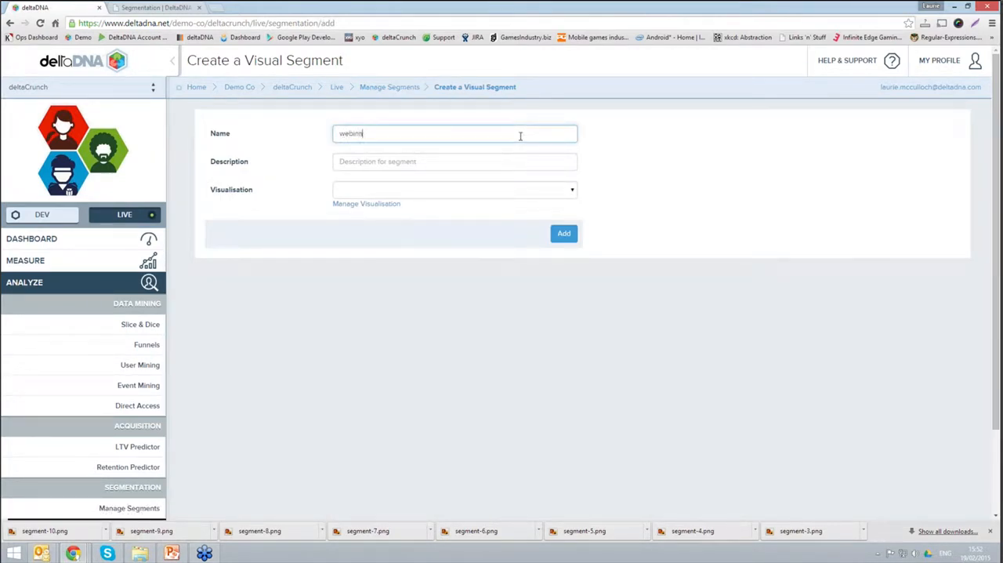
key("Tab")
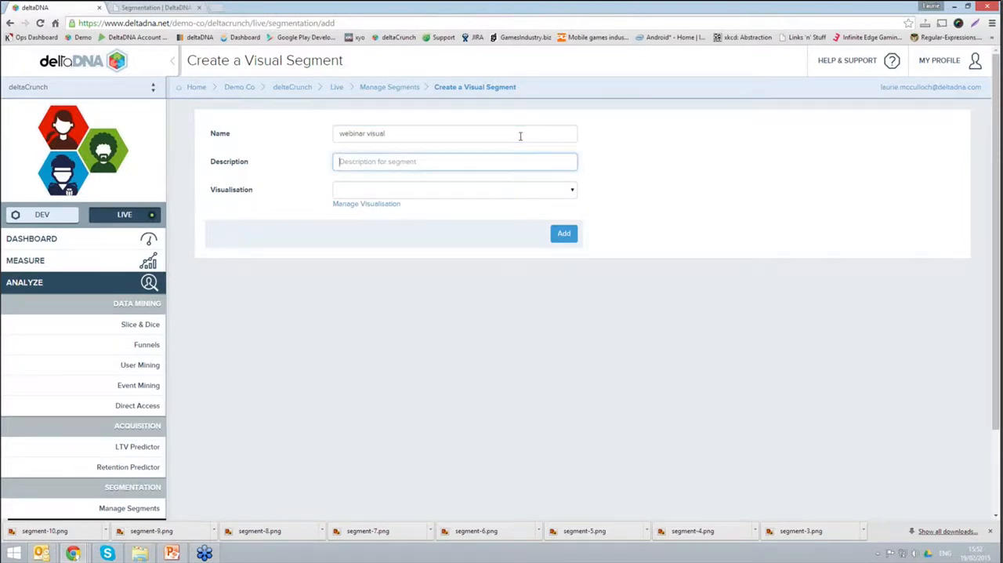
type("test")
key("Tab")
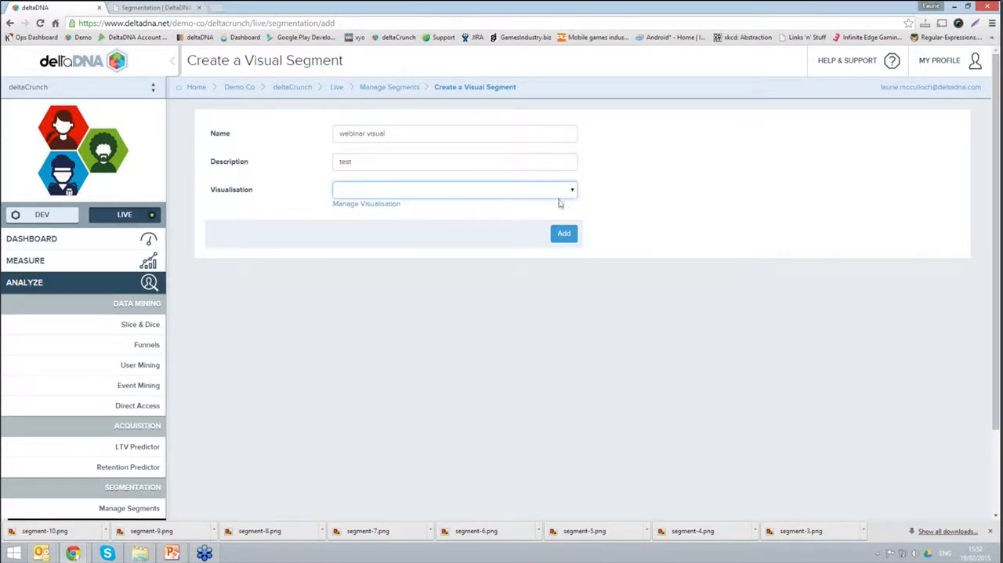
left_click(572, 192)
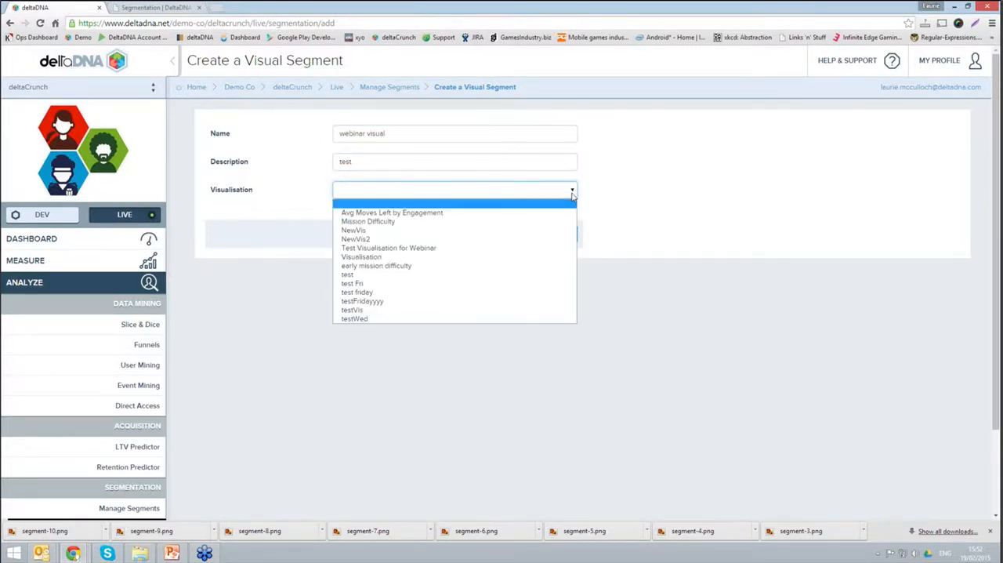
left_click(368, 239)
left_click(561, 233)
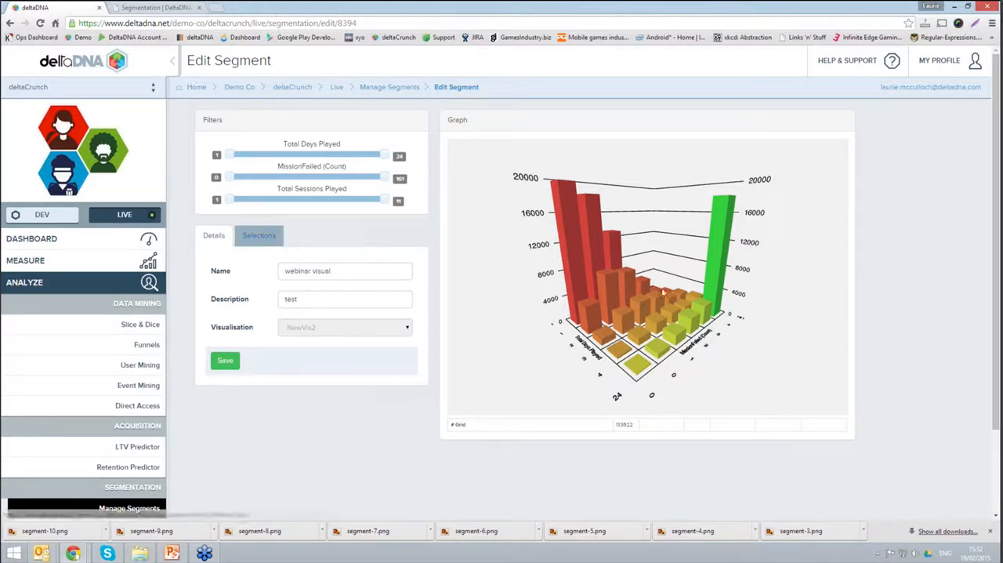
Step: Add the tall green bar to the segment's selections, check its player count and metric ranges, and save the segment
left_click(717, 268)
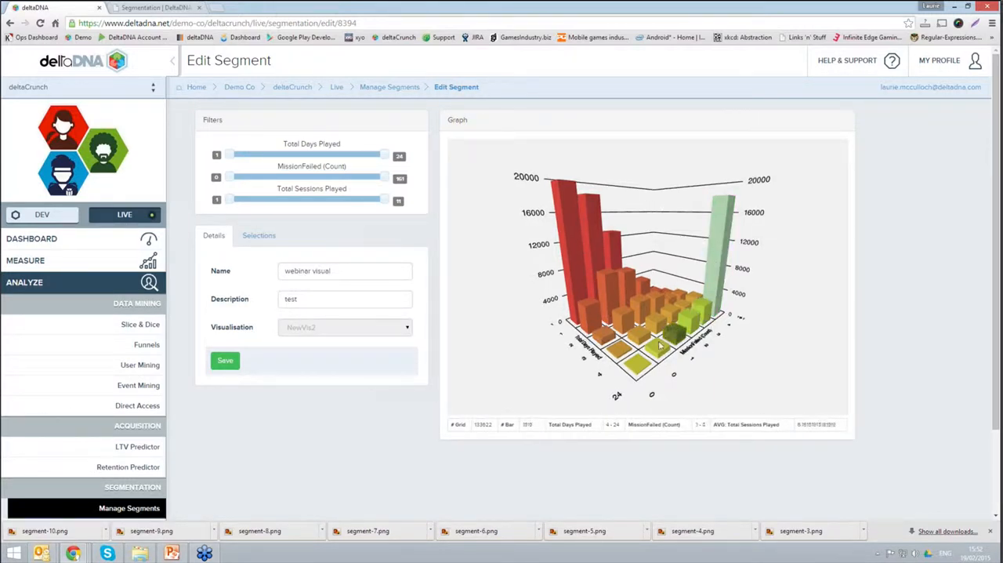
left_click(268, 238)
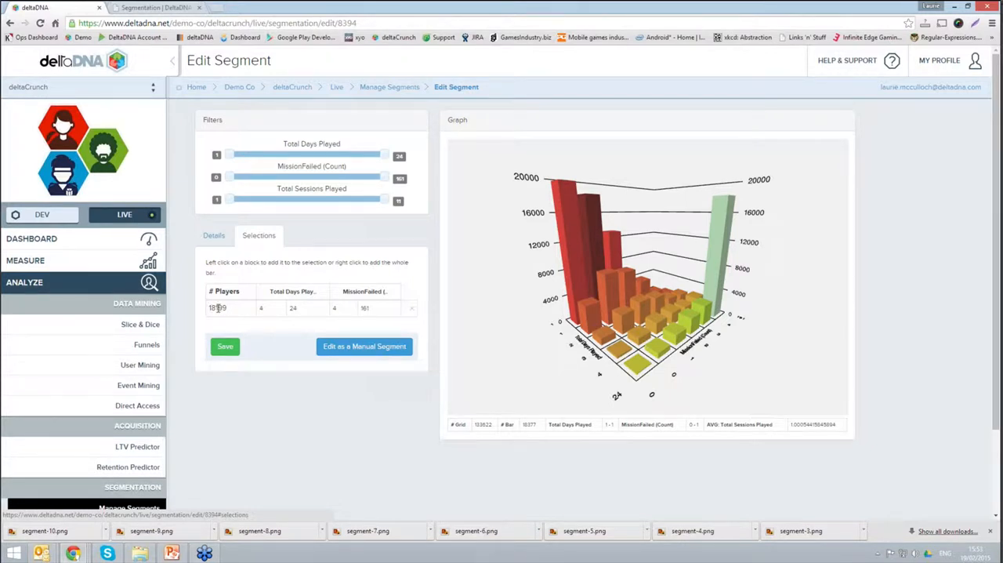
left_click_drag(217, 307, 199, 312)
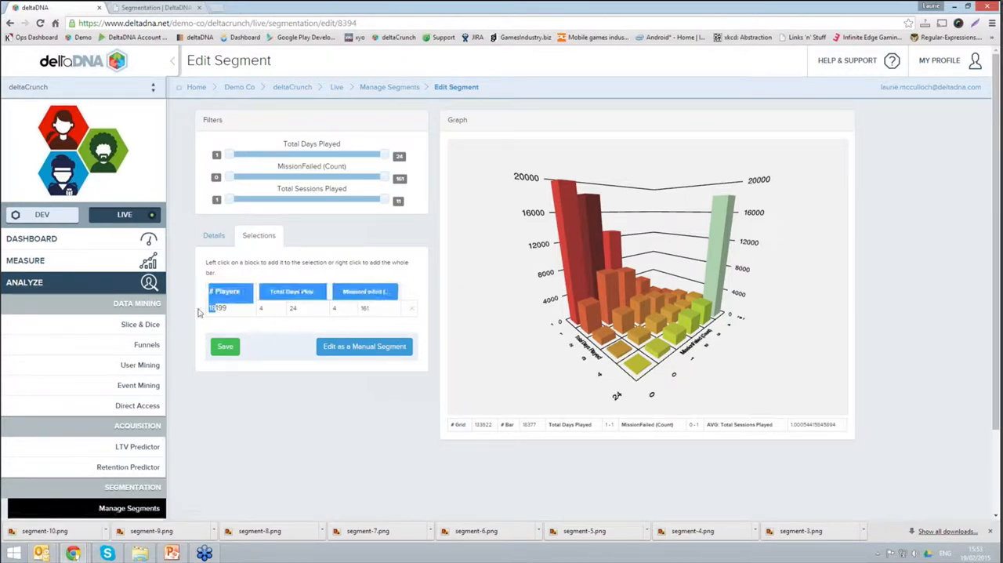
left_click(239, 307)
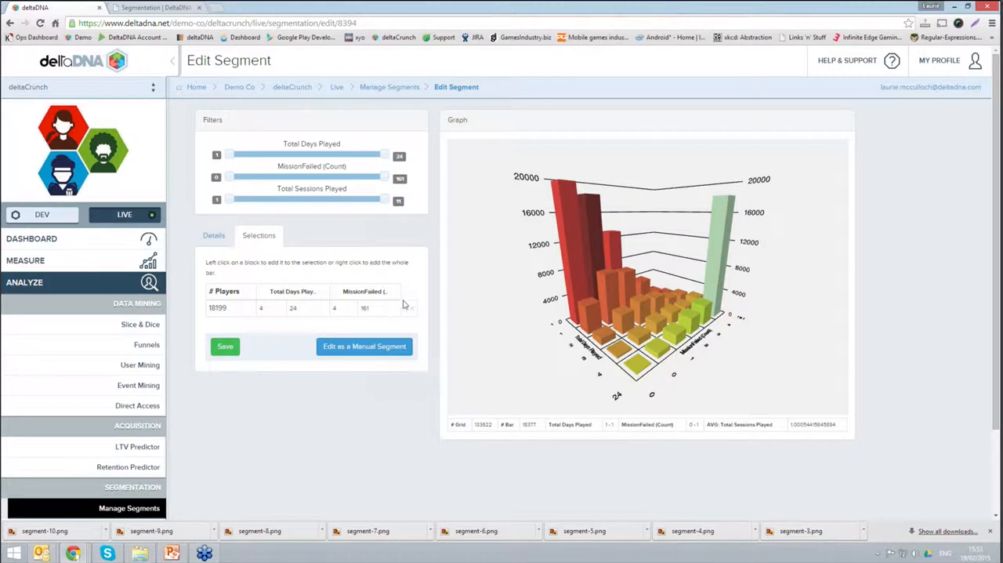
left_click(225, 348)
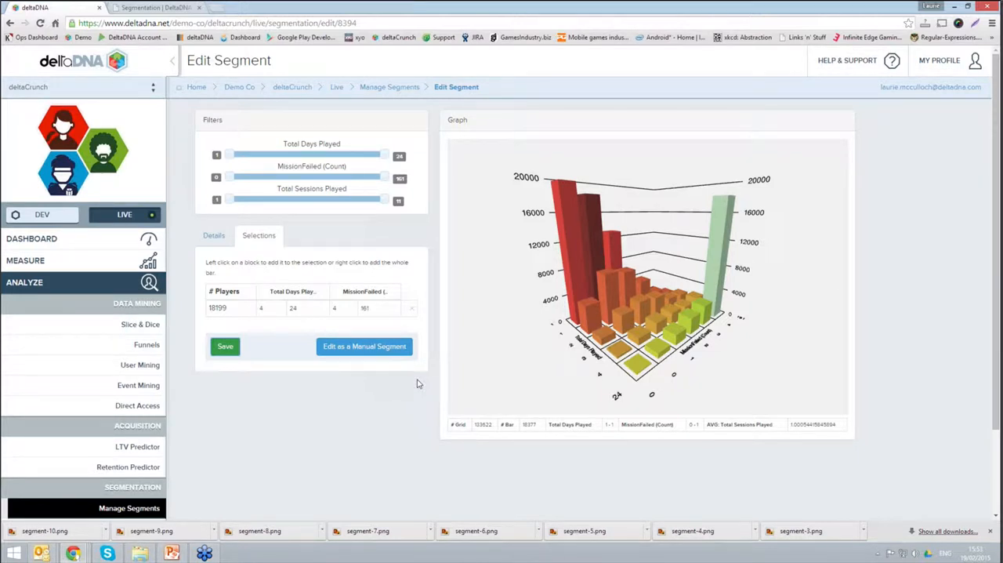
Step: View the webinar visual segment's criteria as a manual segment and return to the segment list without saving
left_click(359, 349)
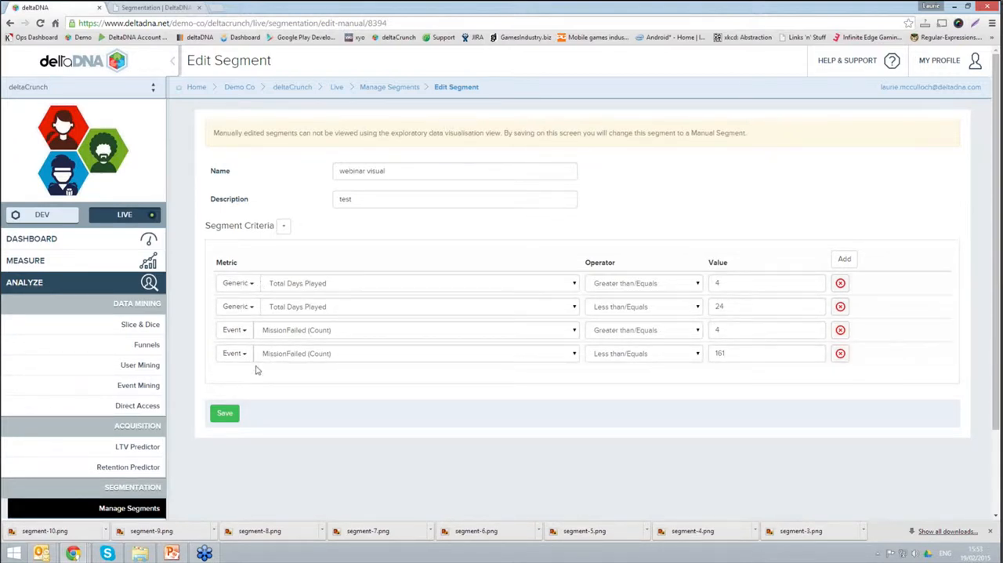
left_click(389, 87)
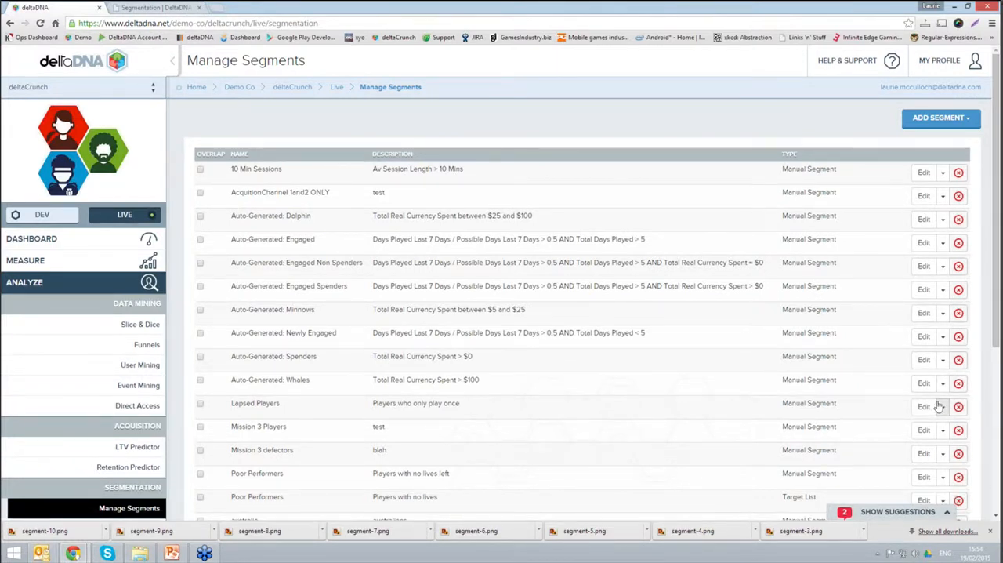
Step: View the SQL query of the Auto-Generated: Whales segment, highlight its totalRealCurrencySpent condition and close the query
left_click(939, 405)
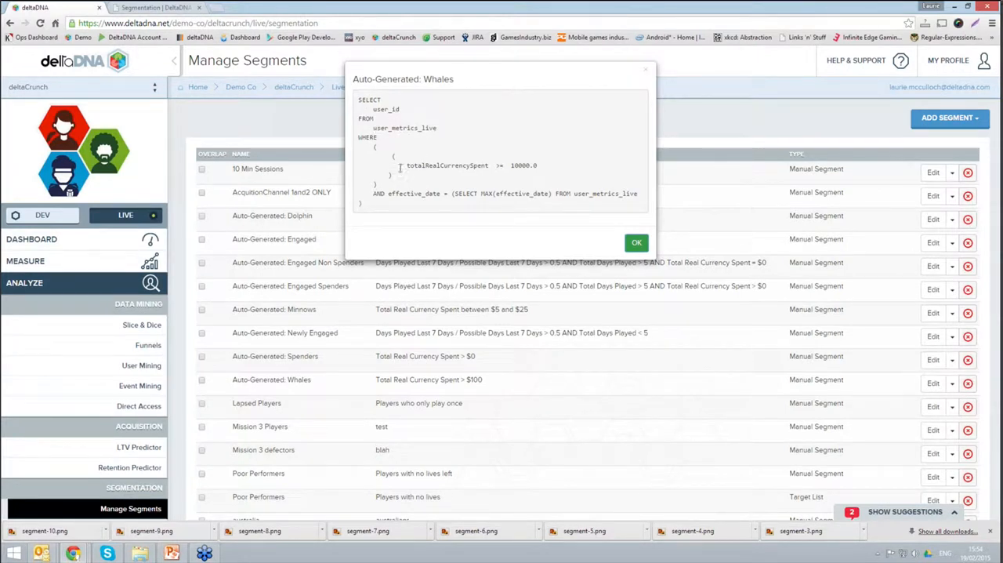
left_click_drag(405, 166, 549, 167)
left_click(570, 177)
left_click(656, 185)
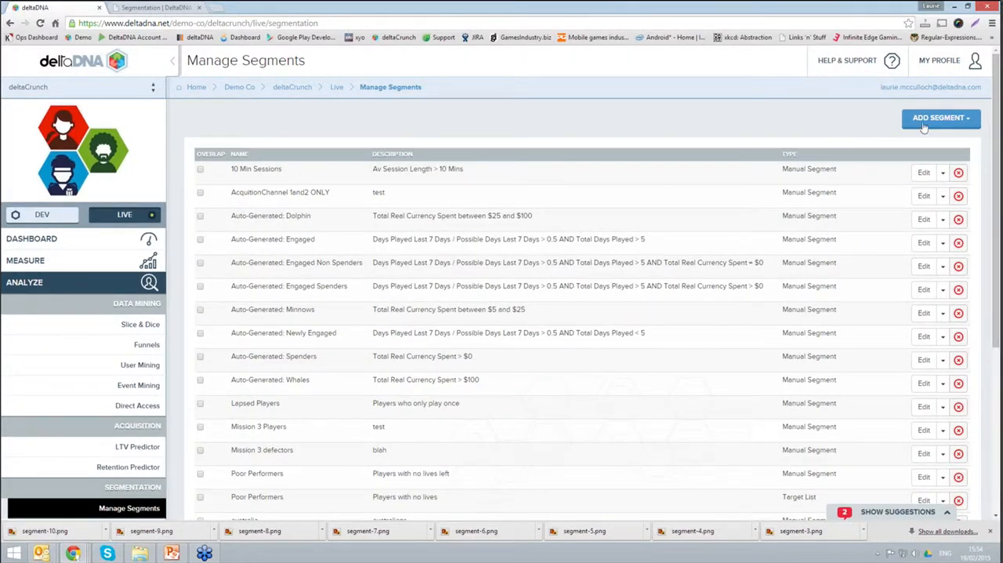
Step: Show the segment types that can be added and open the Poor Performers target list for editing
left_click(924, 125)
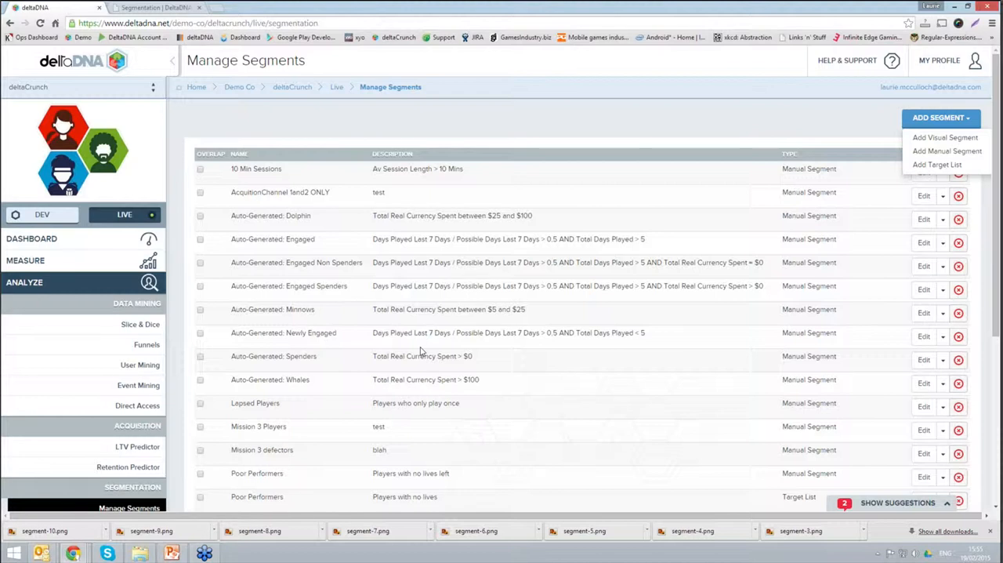
left_click(91, 284)
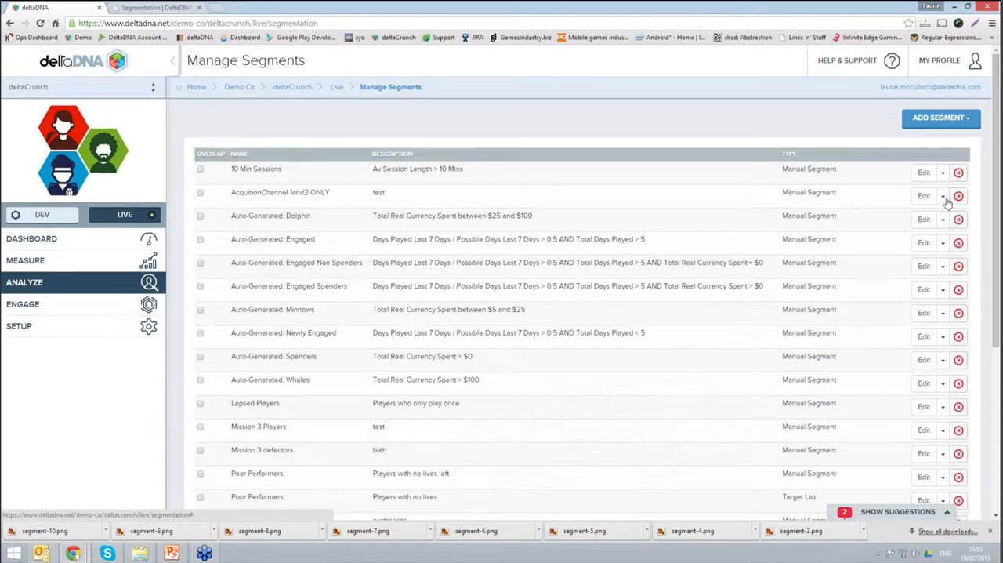
left_click(973, 119)
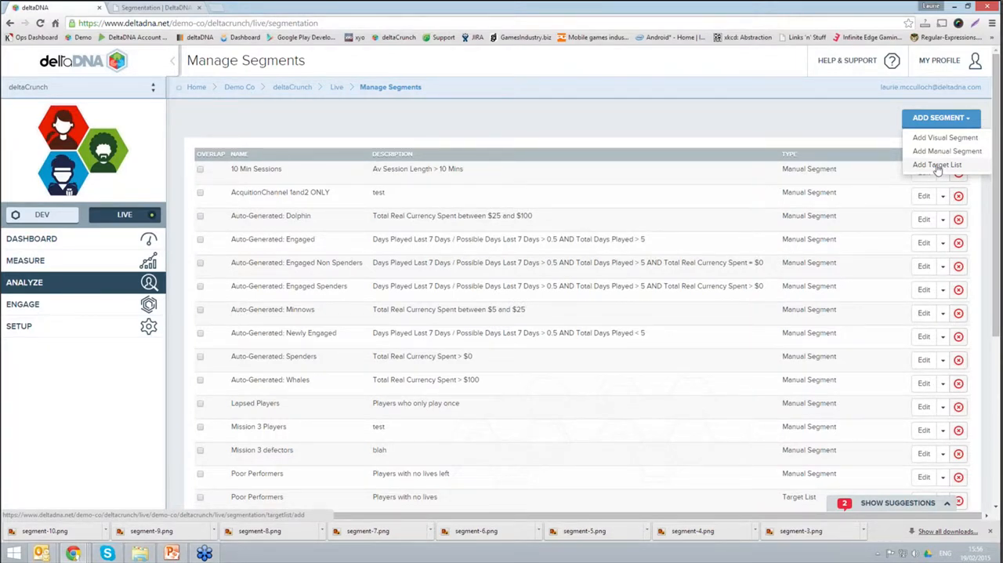
scroll(596, 419, "down", 1)
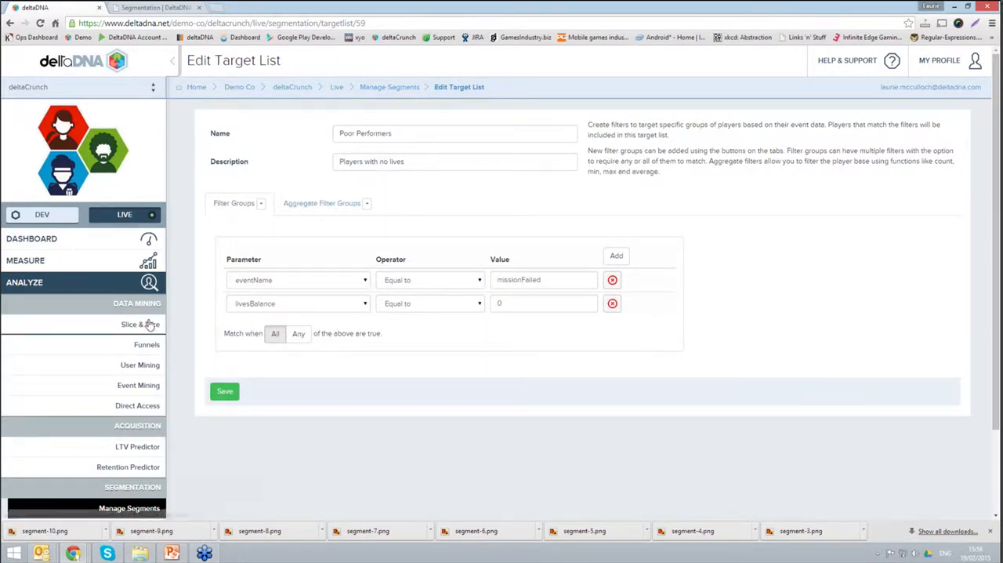
Step: Review the Poor Performers filter parameters and values, and return to the segment list without saving
left_click(365, 287)
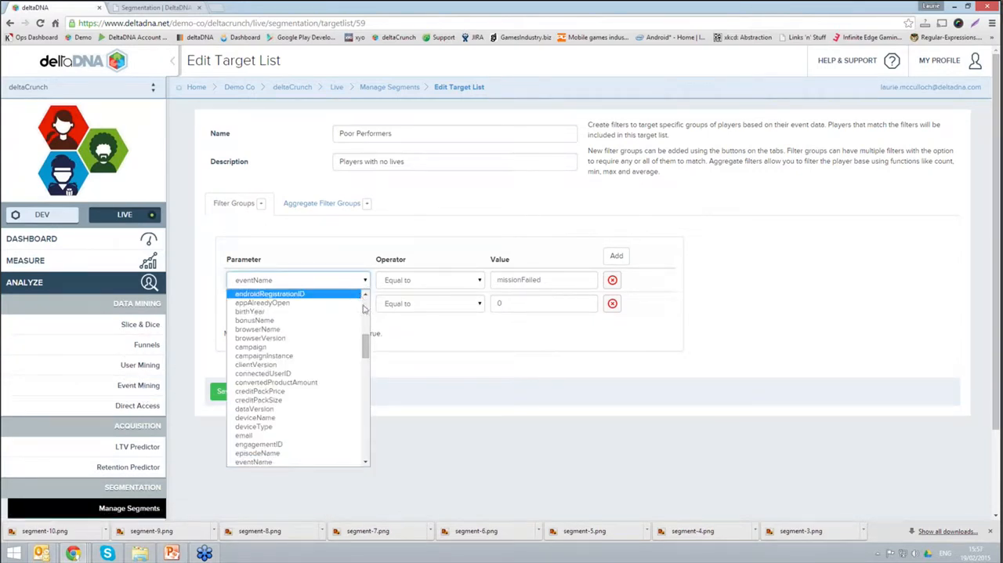
left_click_drag(366, 355, 364, 297)
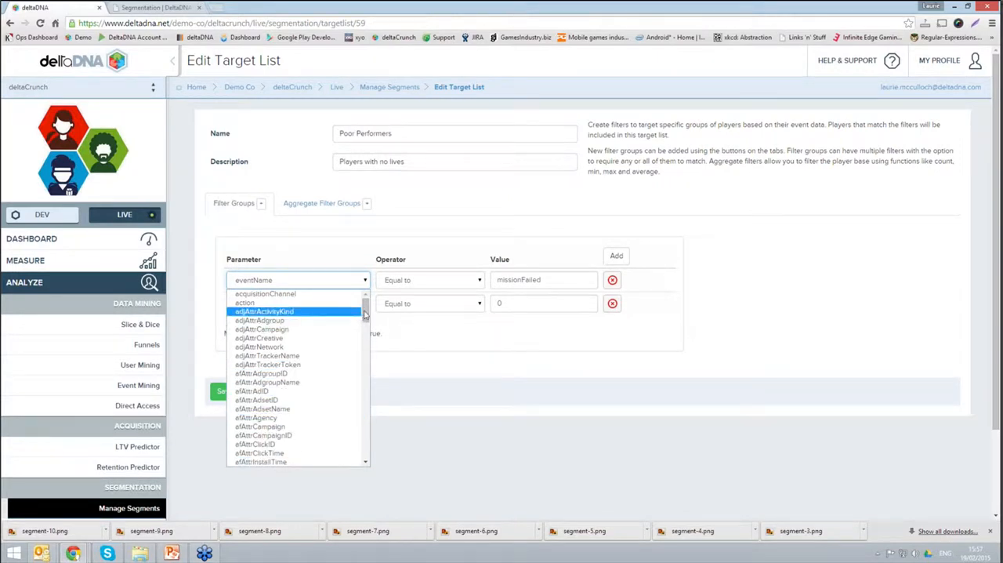
left_click(406, 212)
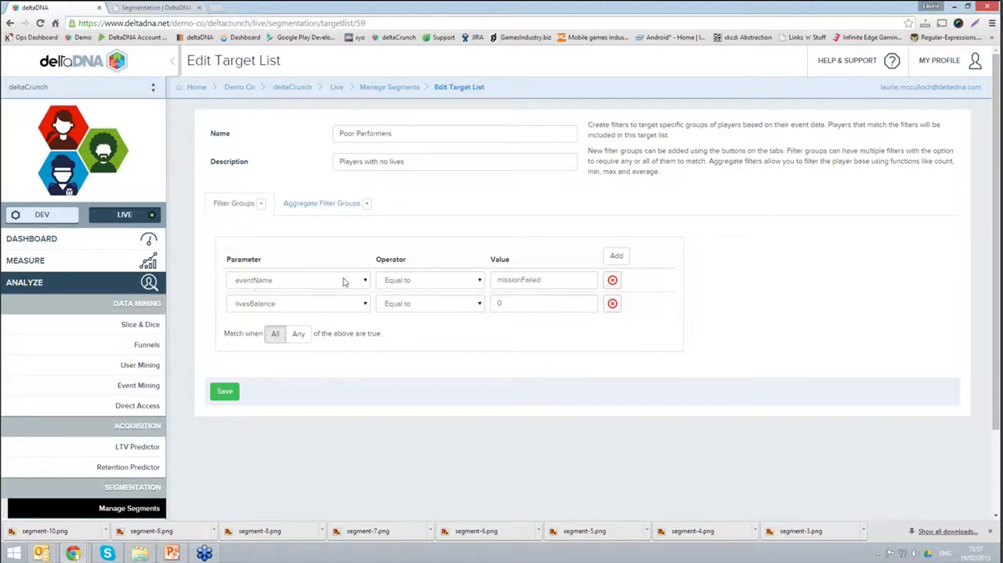
left_click(545, 280)
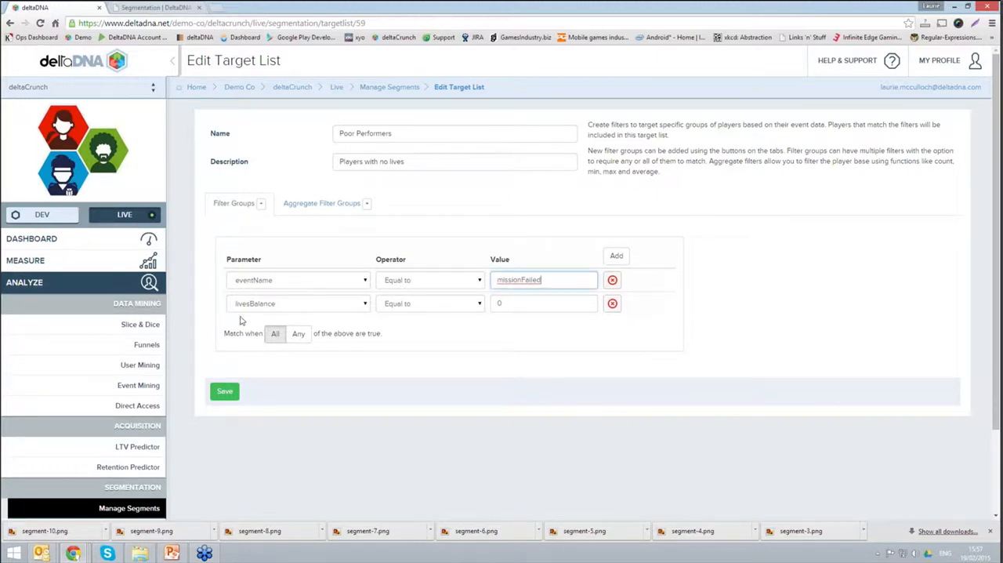
left_click(506, 303)
left_click(368, 202)
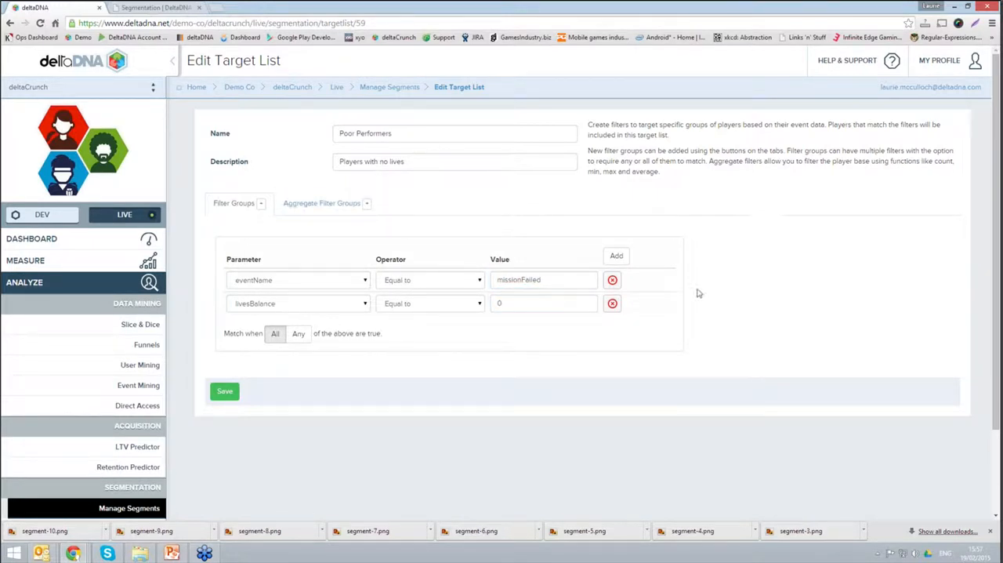
left_click(394, 90)
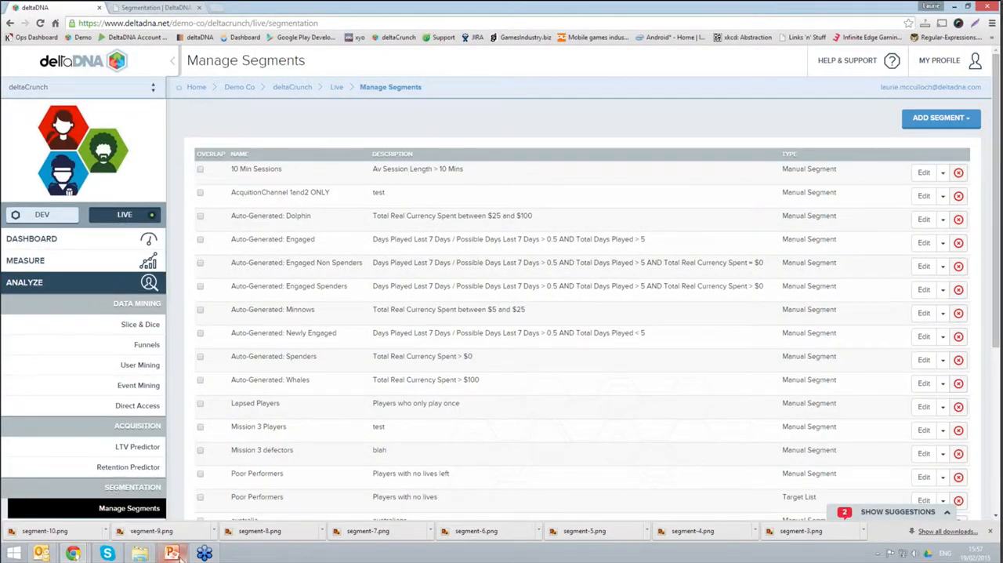
Step: Switch to the PowerPoint presentation and review the Creating Segments and Metrics slides
left_click(179, 557)
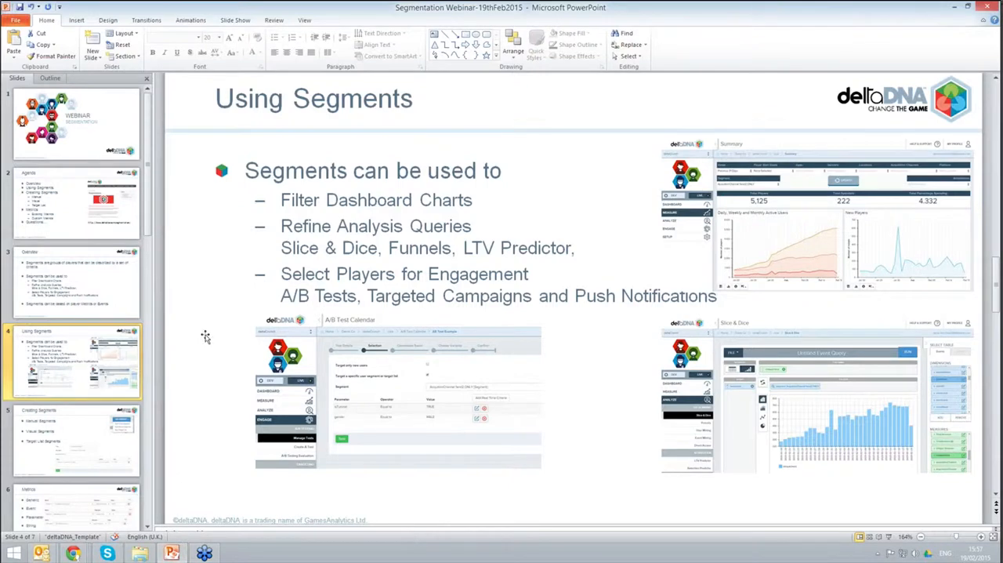
left_click(94, 458)
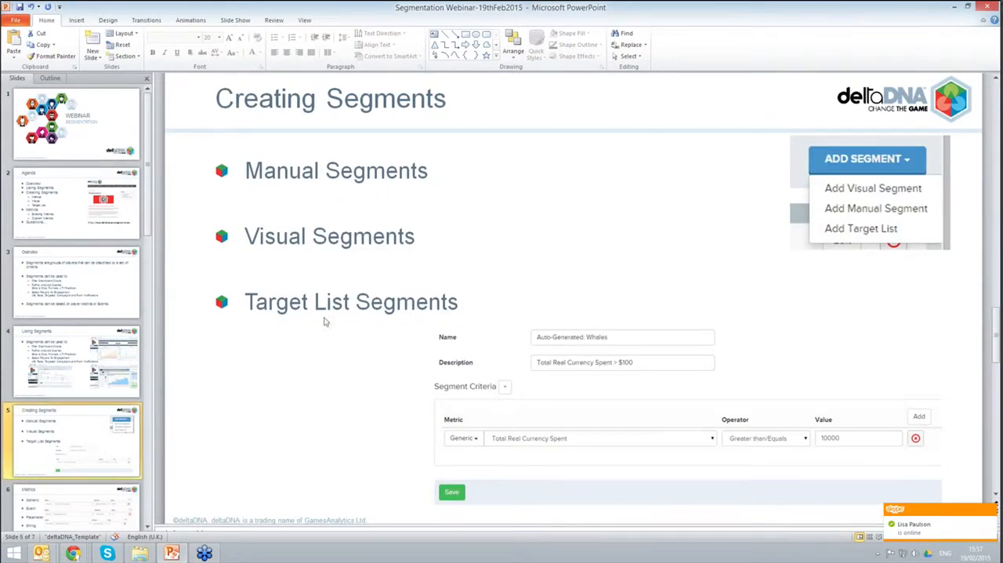
left_click(111, 502)
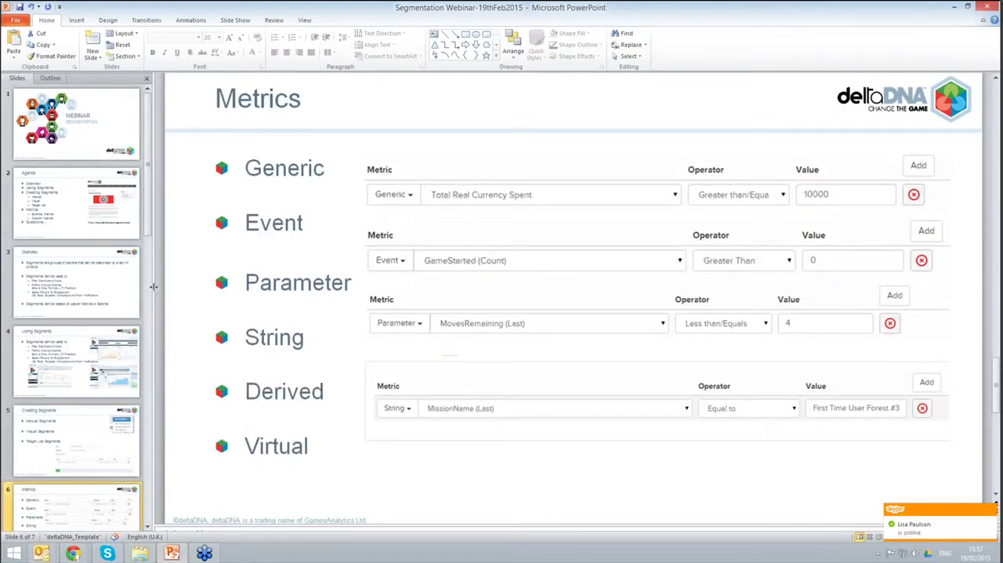
left_click(148, 527)
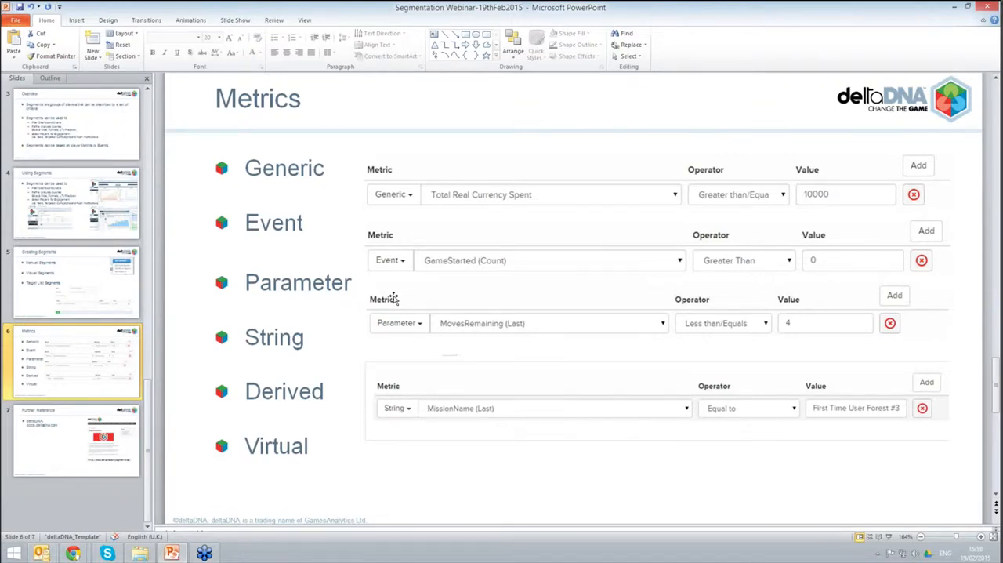
Step: Switch back to the deltaDNA site in Chrome and open the game parameter management list
left_click(957, 7)
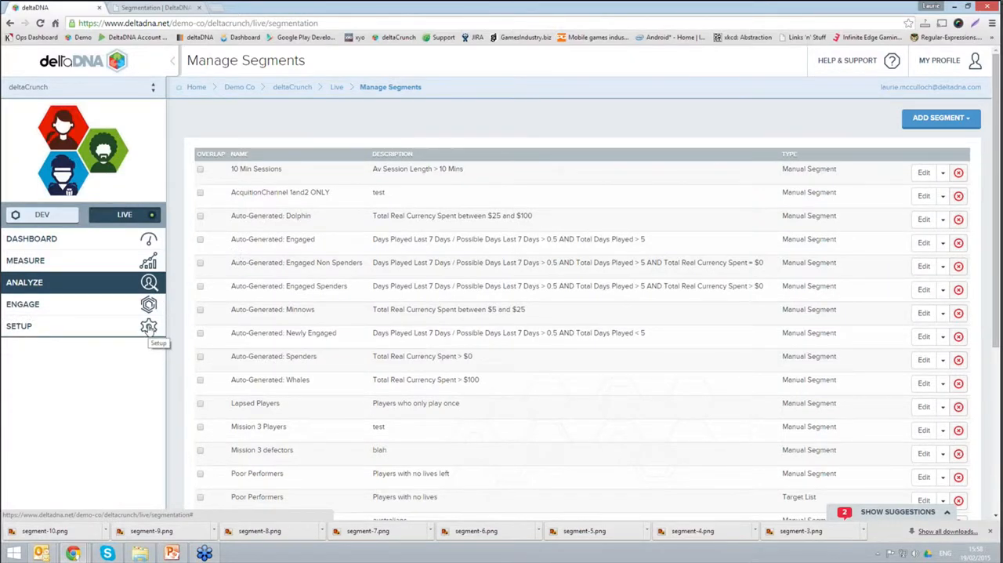
left_click(148, 326)
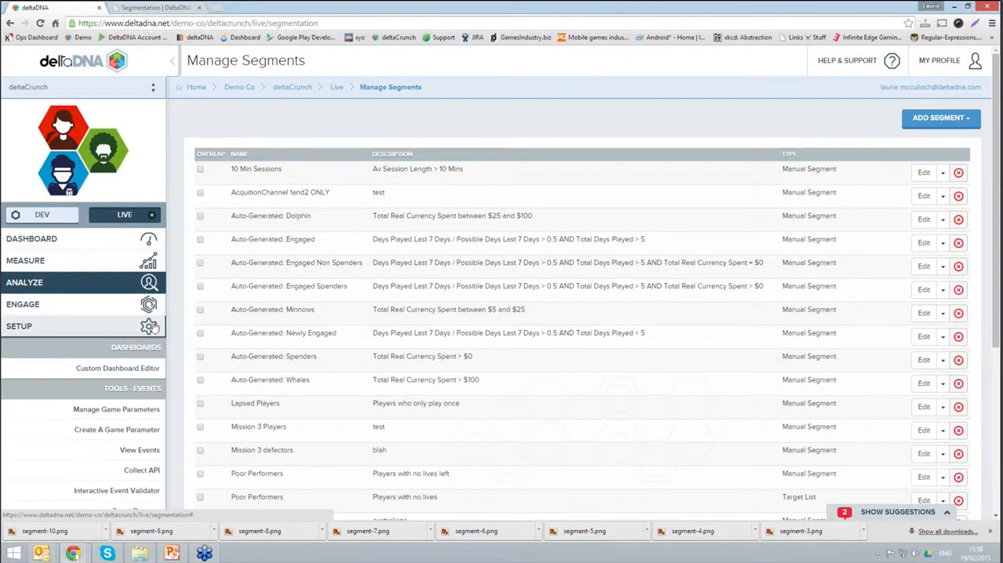
scroll(134, 405, "down", 1)
left_click(137, 398)
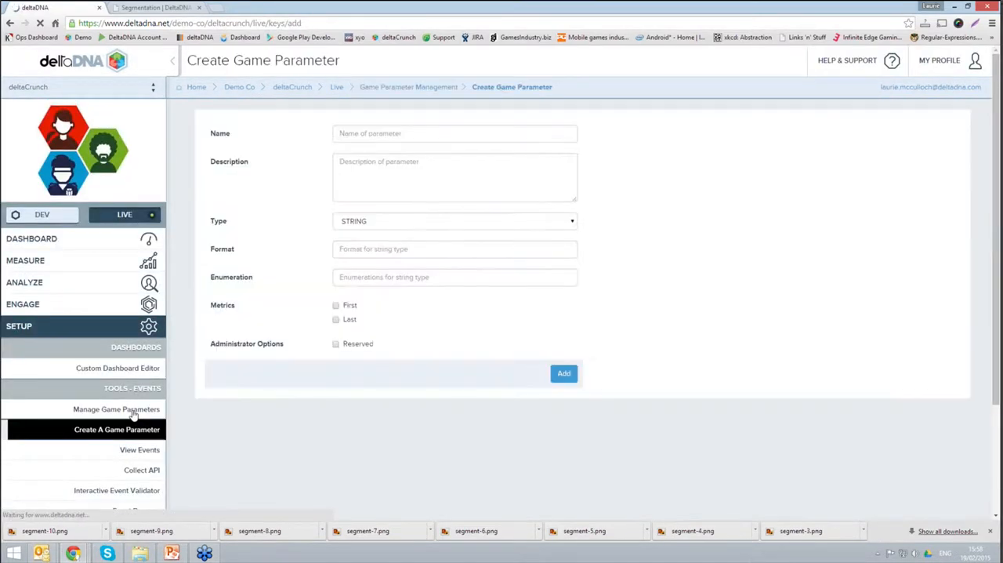
left_click(134, 412)
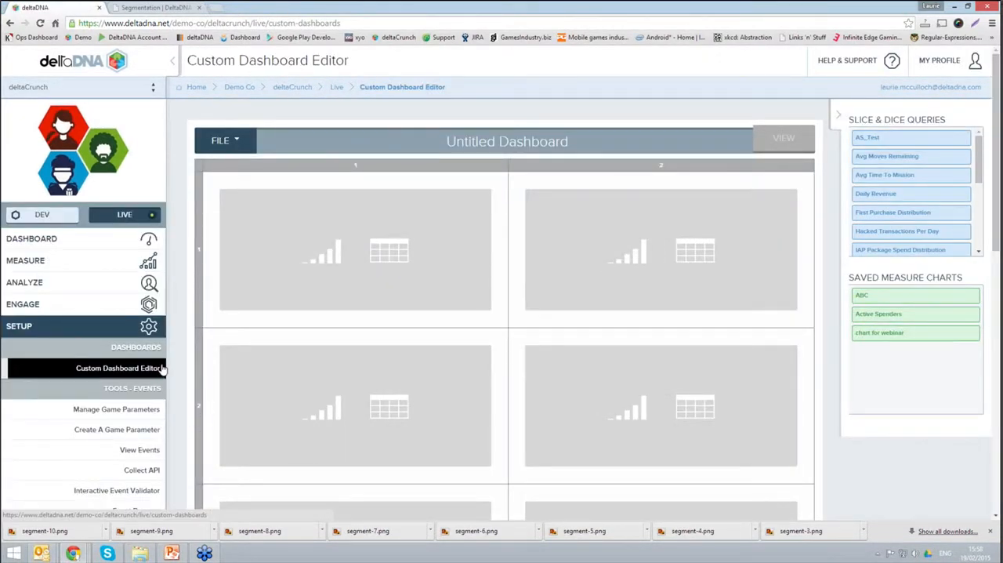
left_click(144, 415)
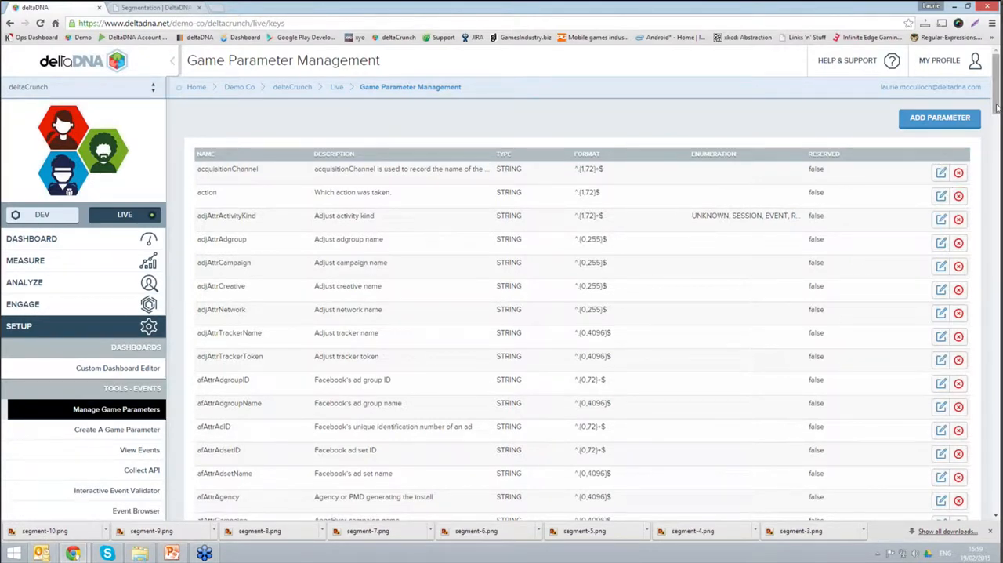
Step: Find the notificationAction string parameter, review its metric options in the editor, and return to the parameter list without saving
scroll(992, 133, "down", 2)
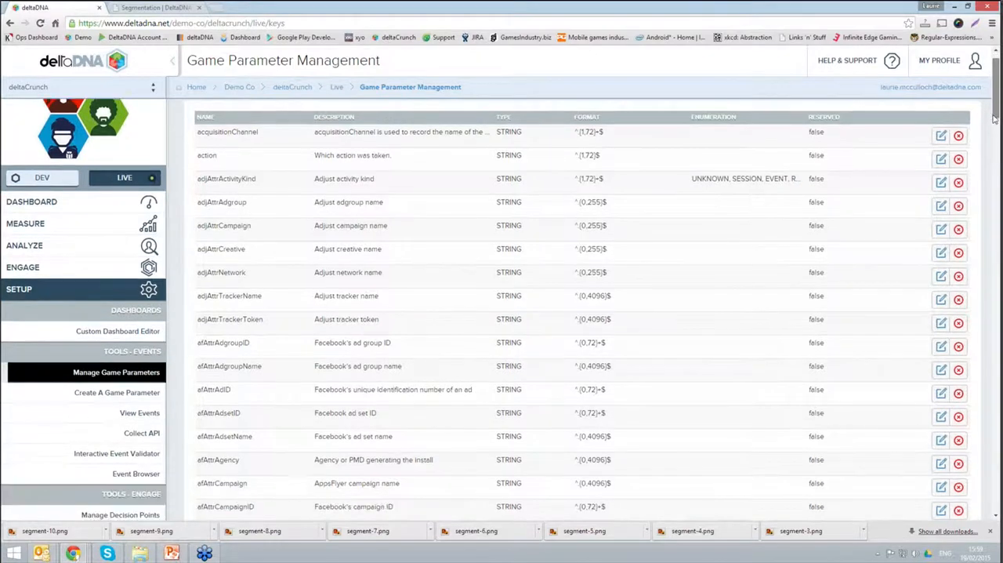
scroll(987, 154, "down", 10)
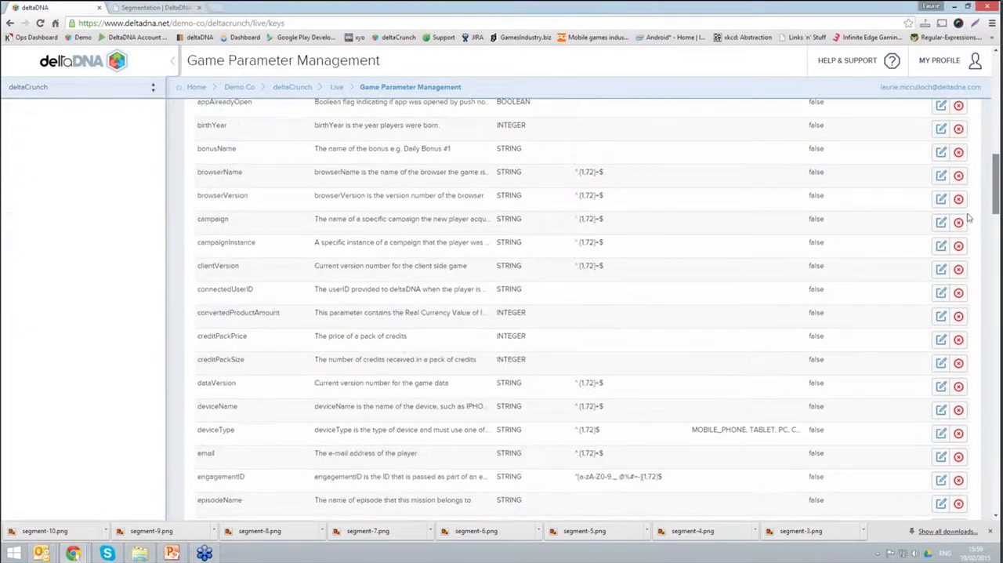
scroll(968, 232, "down", 5)
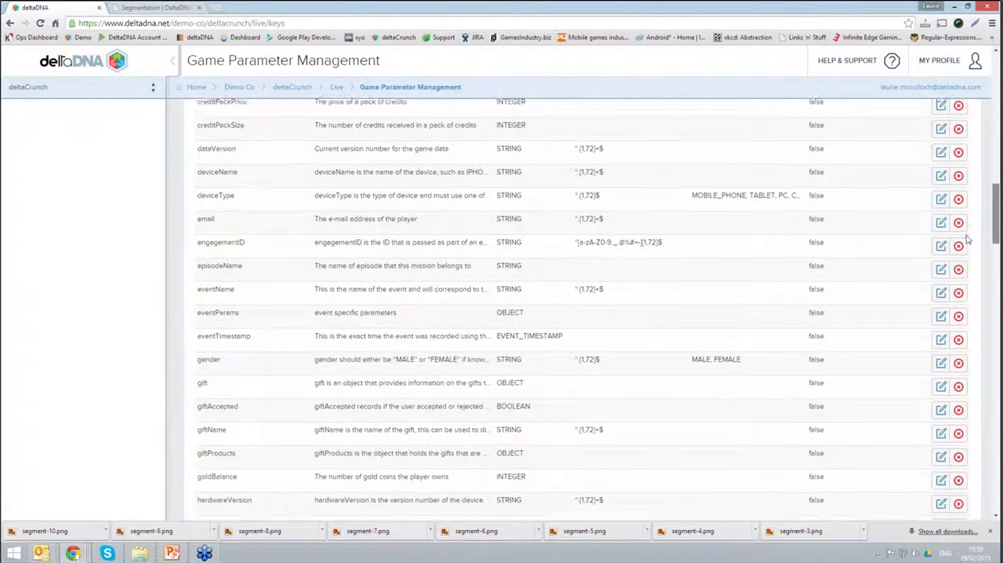
scroll(967, 249, "down", 4)
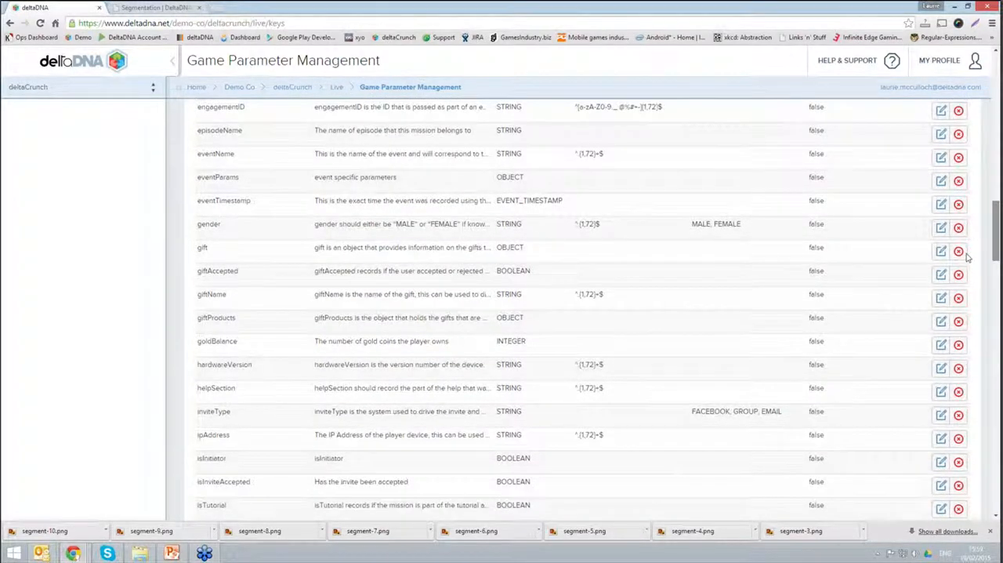
scroll(966, 278, "down", 3)
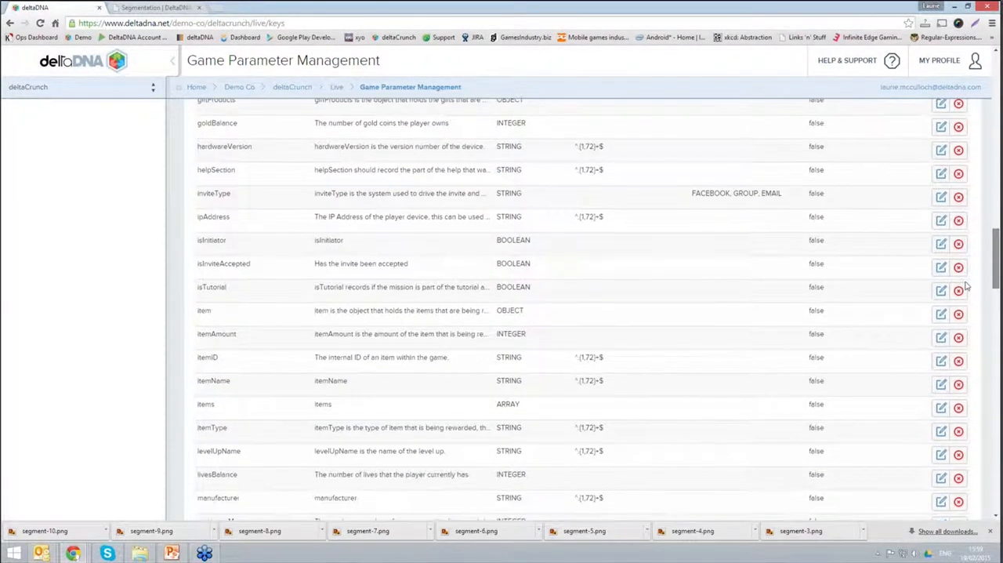
scroll(966, 293, "down", 2)
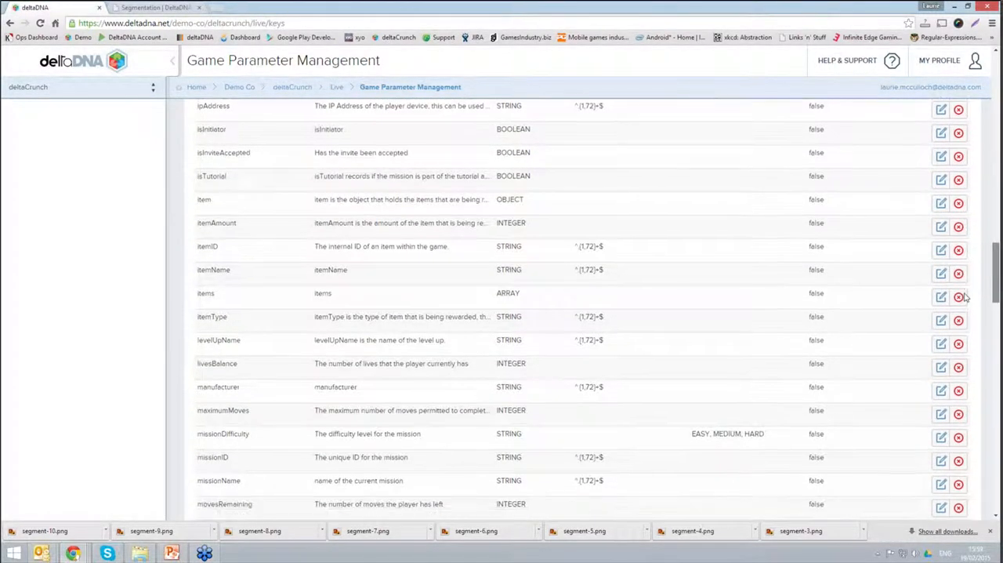
scroll(966, 305, "down", 3)
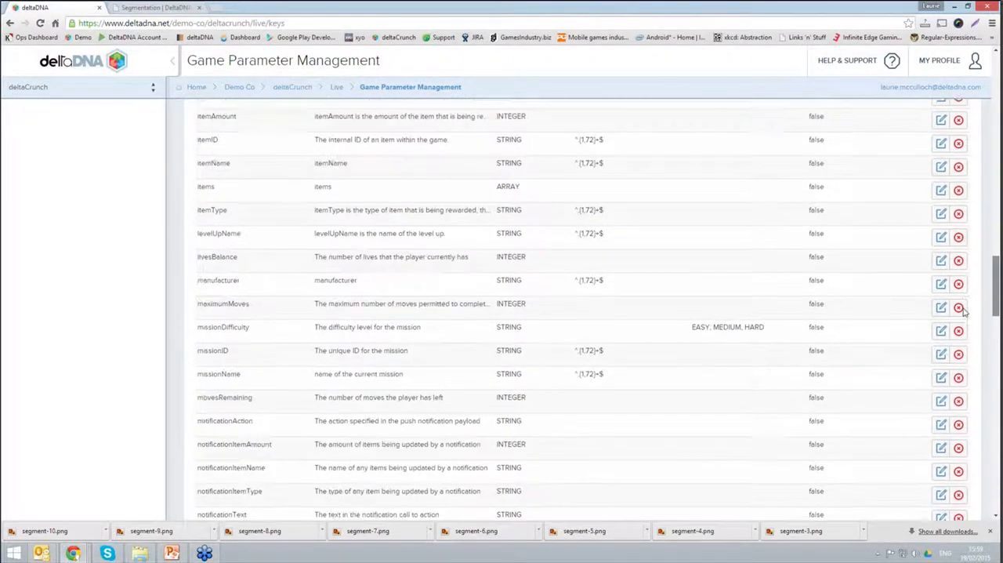
left_click(940, 397)
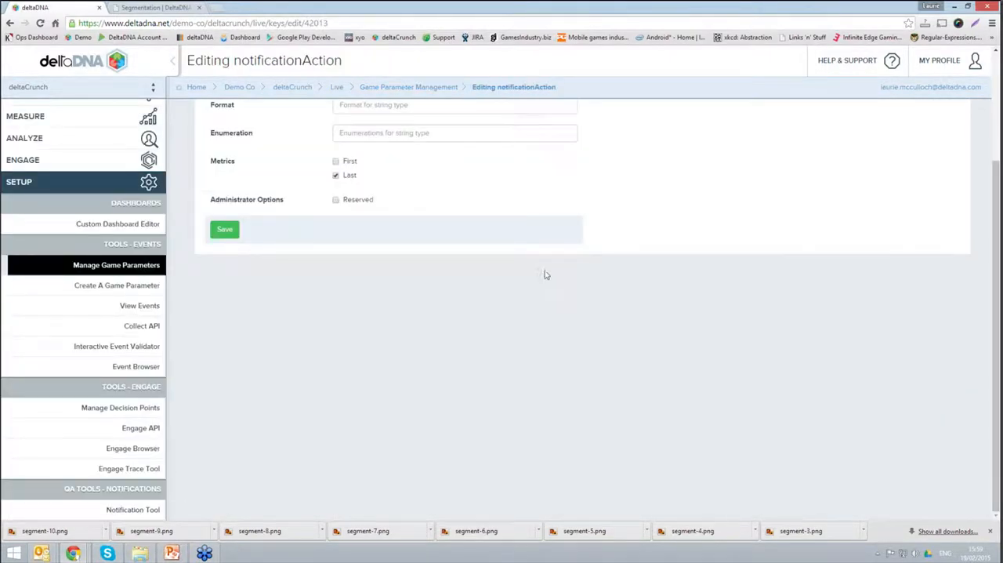
scroll(627, 250, "up", 3)
scroll(649, 242, "up", 1)
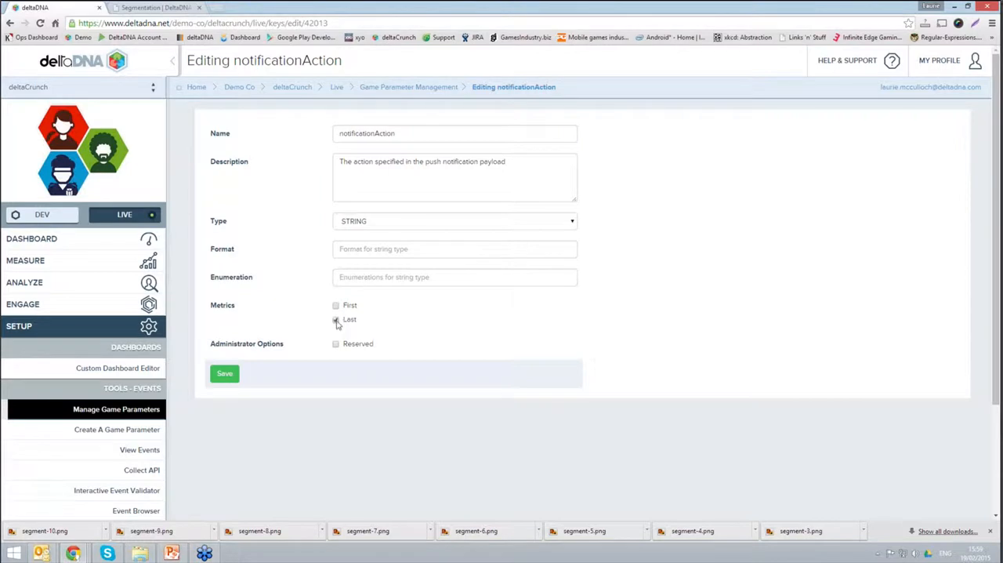
left_click(424, 87)
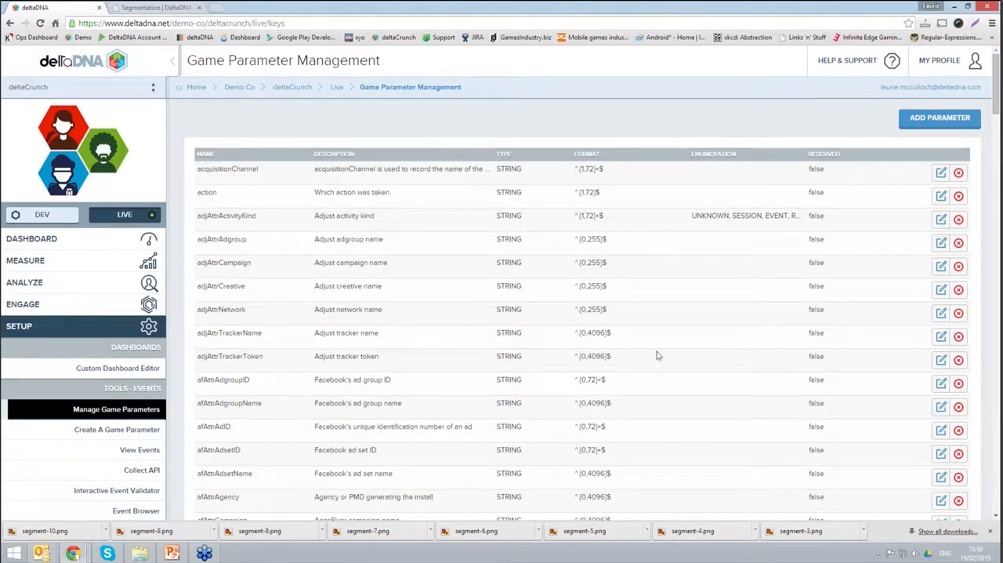
Step: Open the creditPackPrice integer parameter, review its metric options, and return to the parameter list without saving
scroll(715, 426, "down", 10)
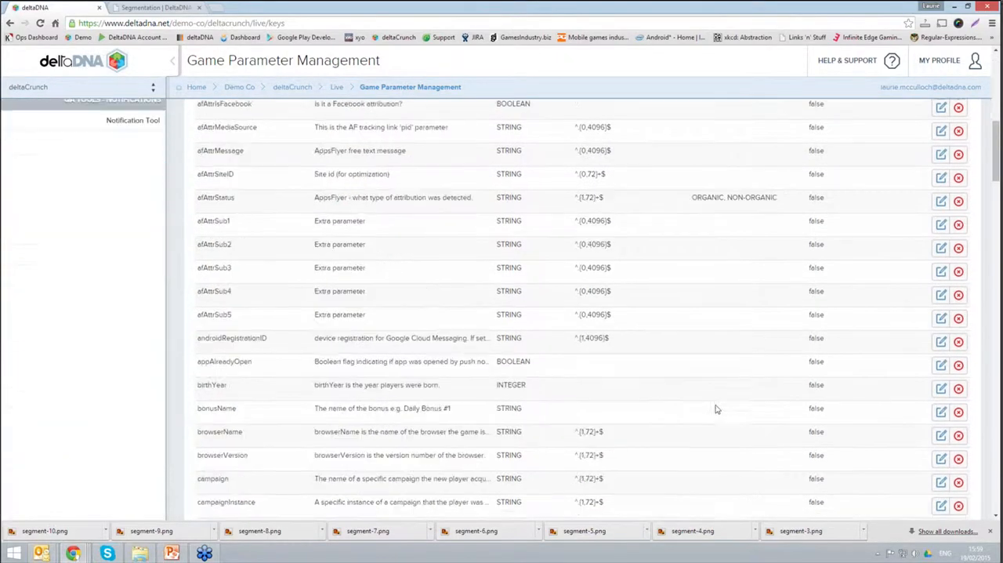
left_click(940, 482)
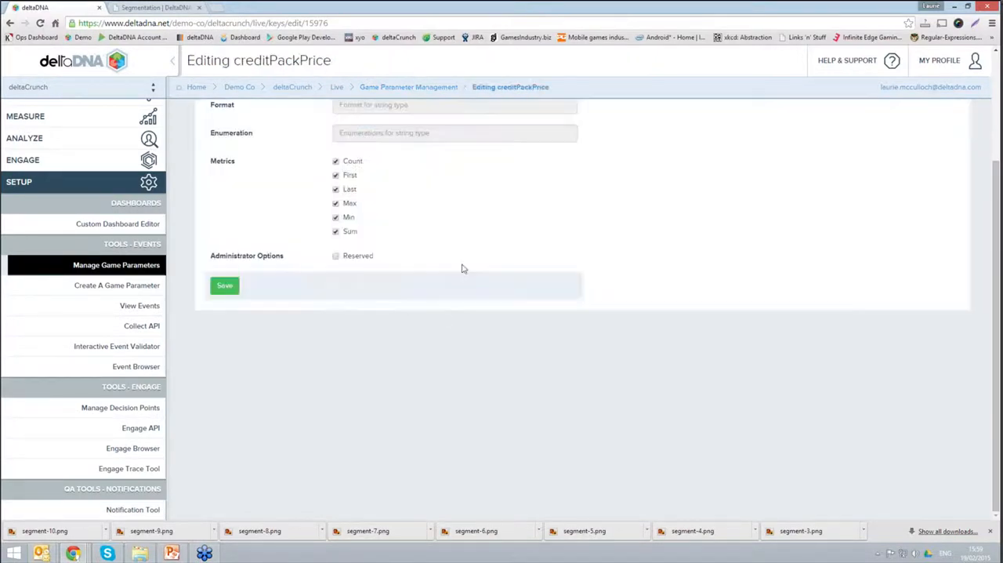
scroll(576, 437, "up", 3)
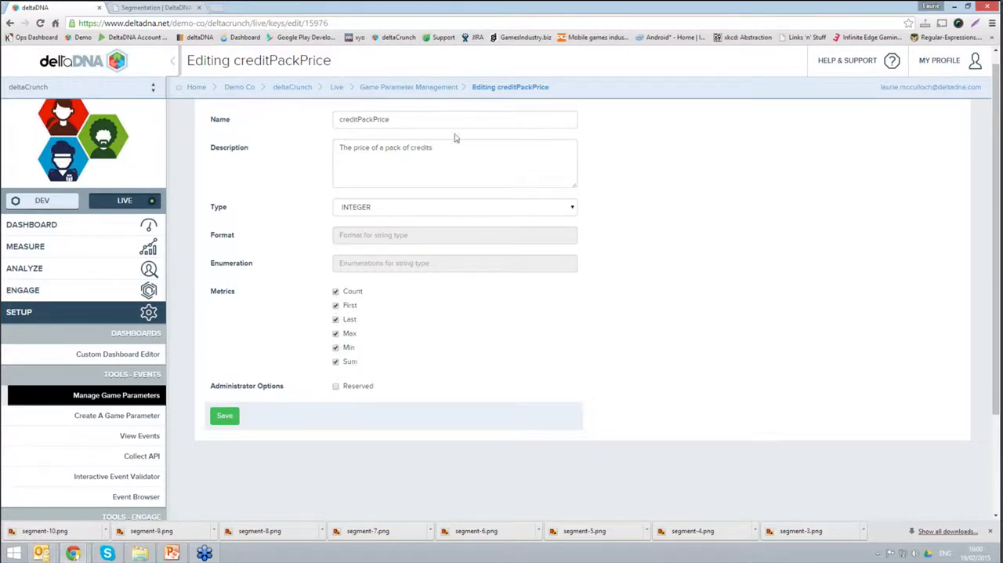
left_click(426, 88)
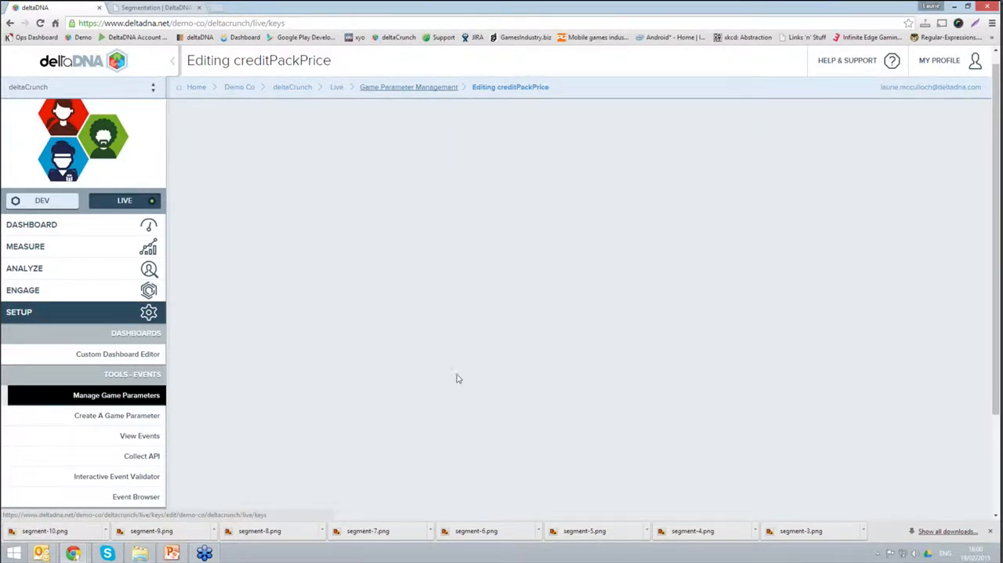
Step: Open the gameStarted event and inspect the metrics of its pushNotificationToken and goldBalance parameters
scroll(457, 384, "down", 2)
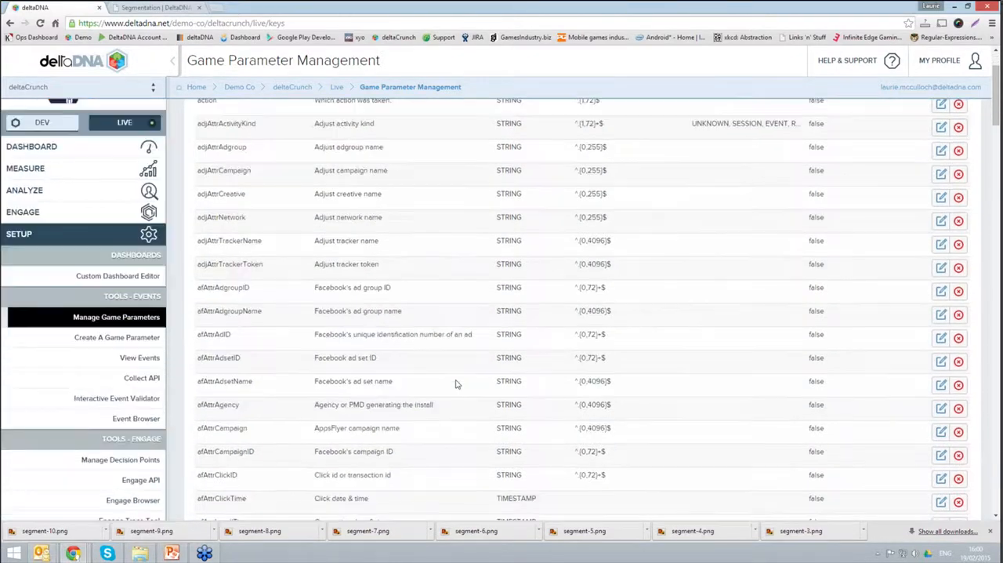
left_click(149, 332)
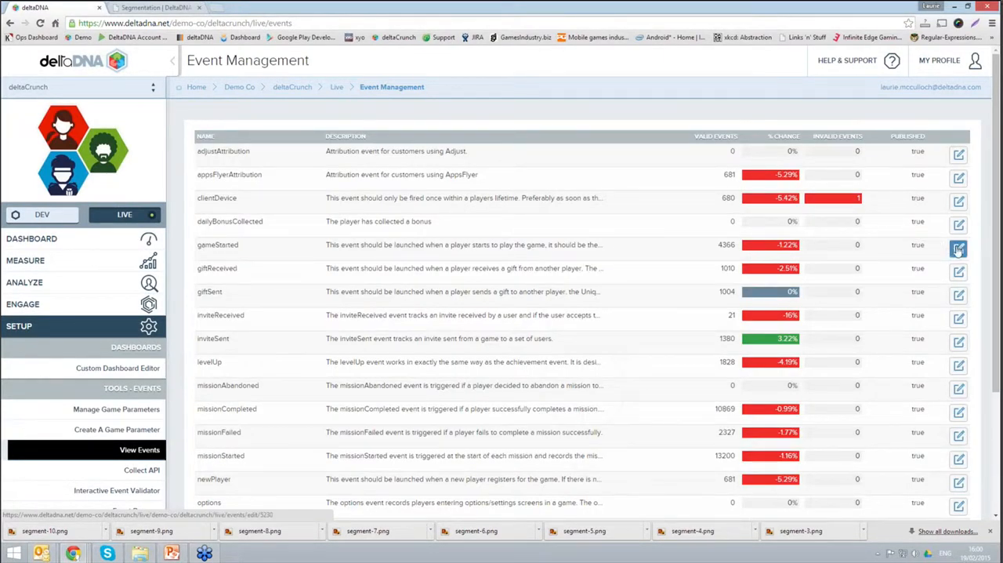
left_click(953, 249)
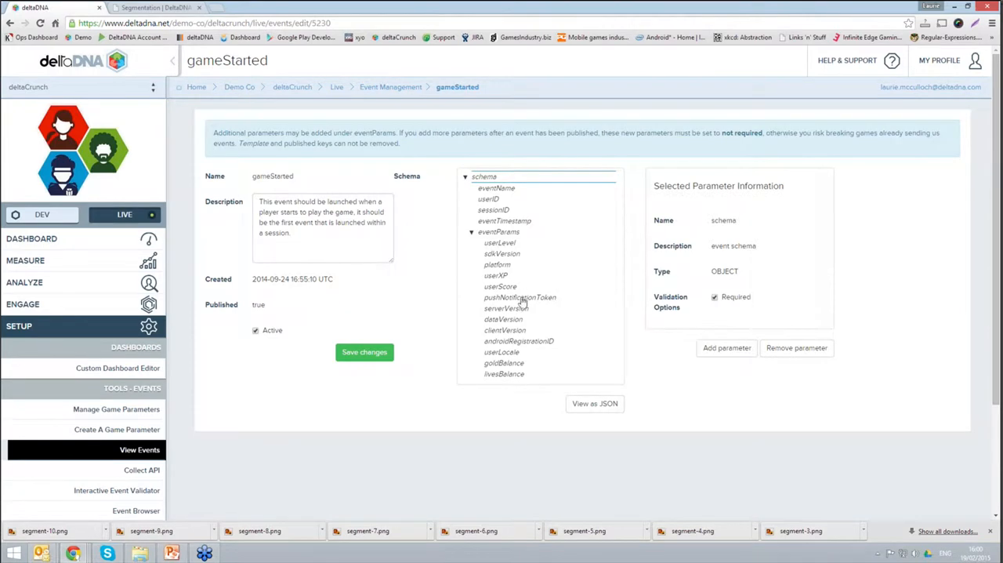
left_click(521, 302)
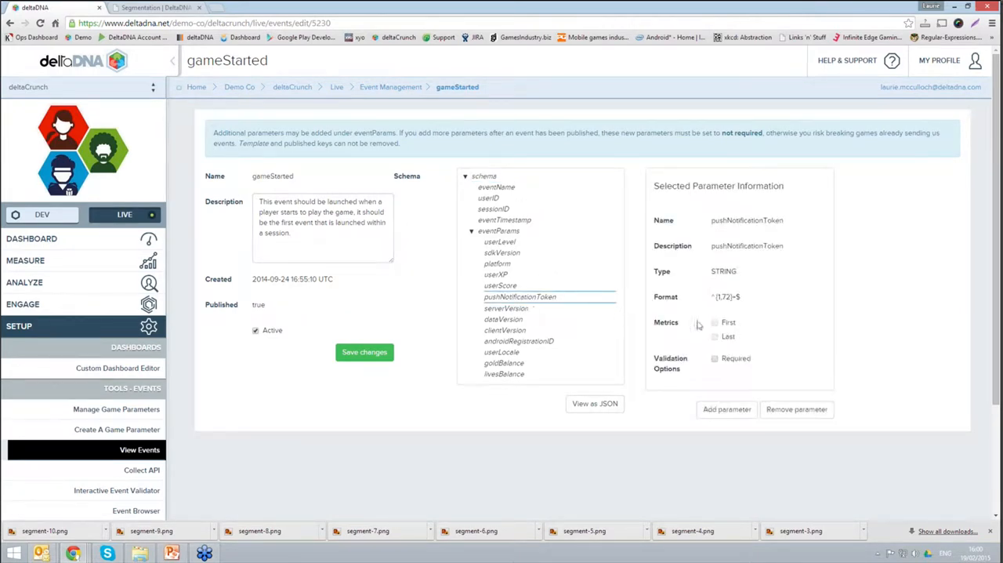
left_click(505, 365)
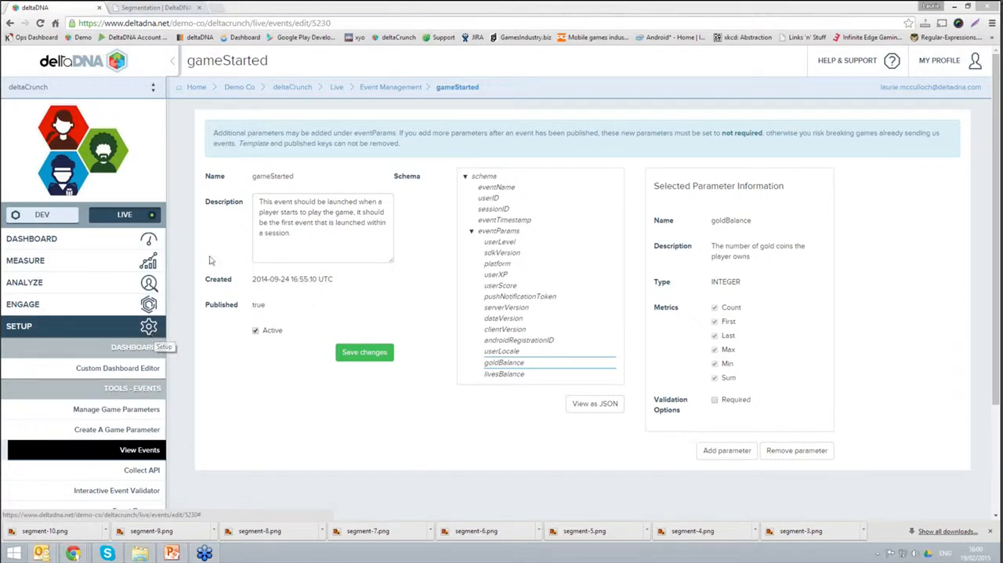
Step: In the selection settings of the mission difficulty test, target the AcquitionChannel 1and2 ONLY segment and only new users
left_click(148, 305)
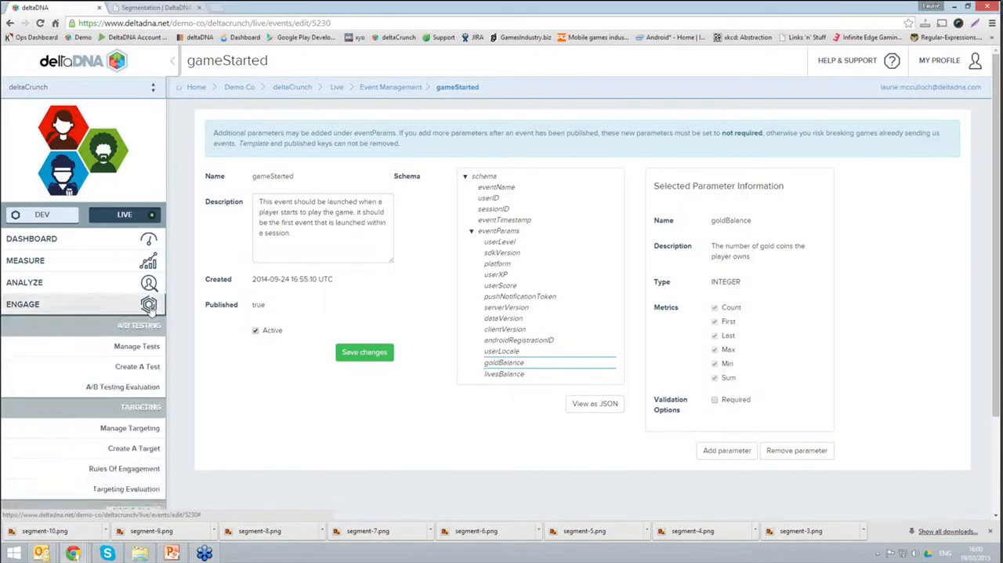
left_click(147, 350)
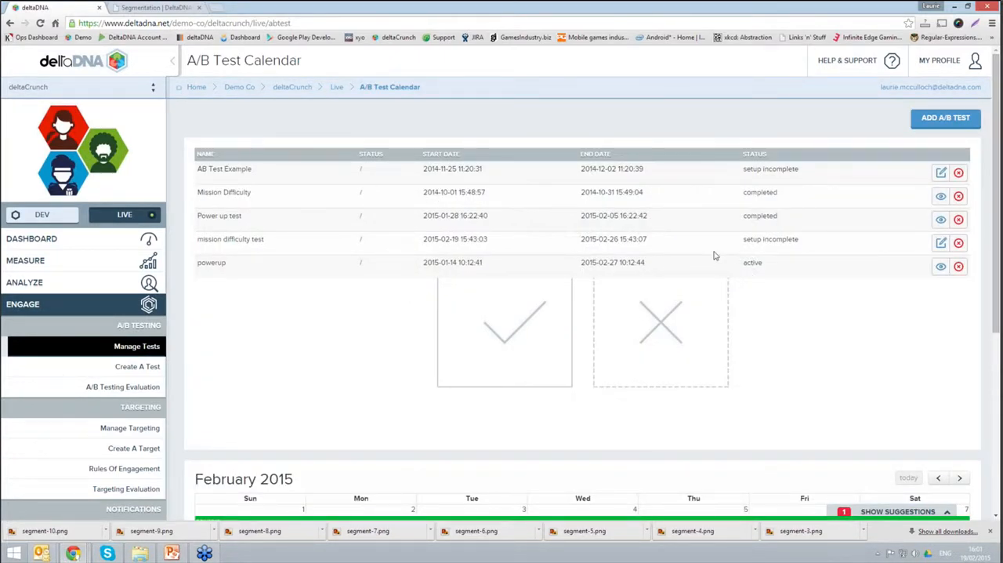
left_click(940, 242)
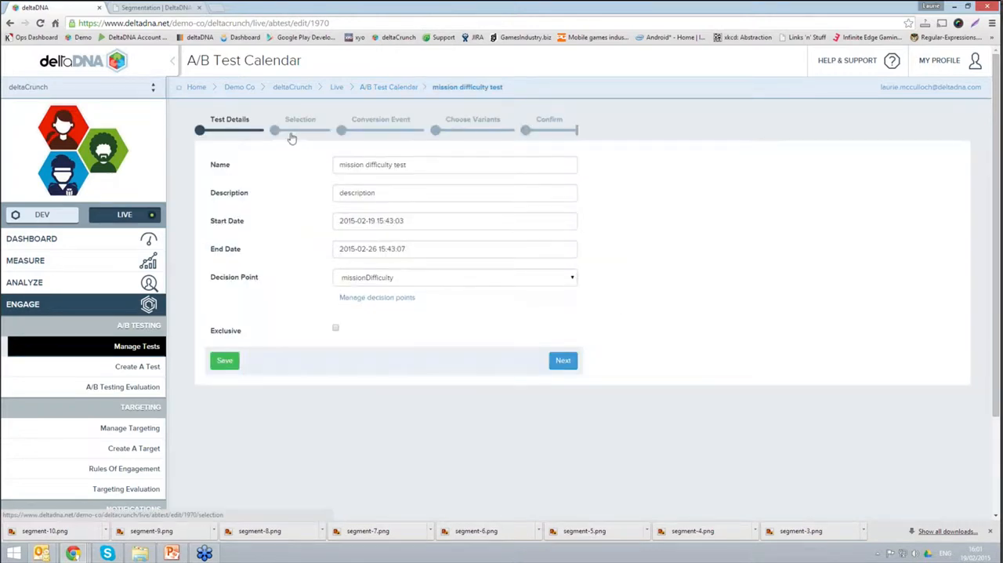
left_click(292, 136)
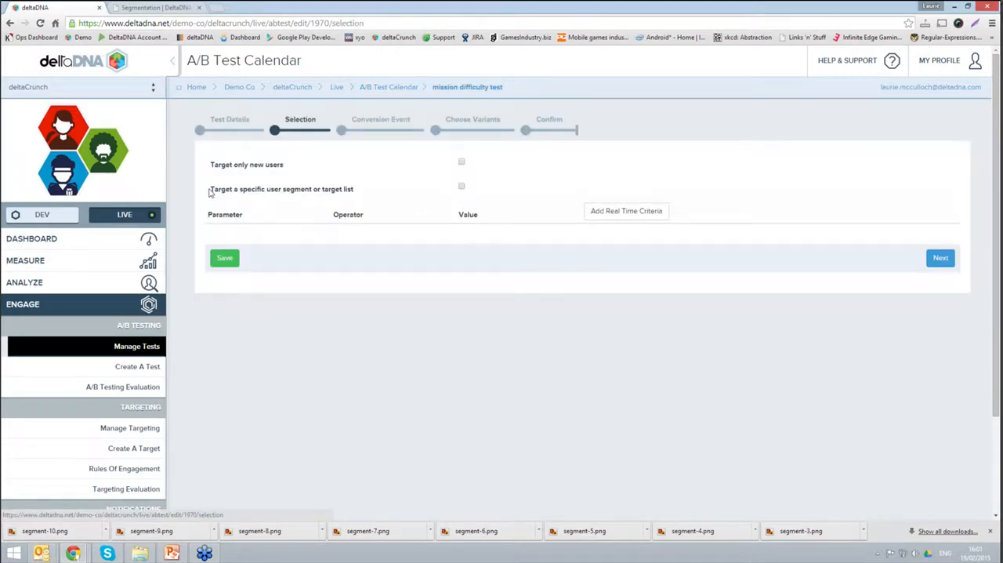
left_click(461, 186)
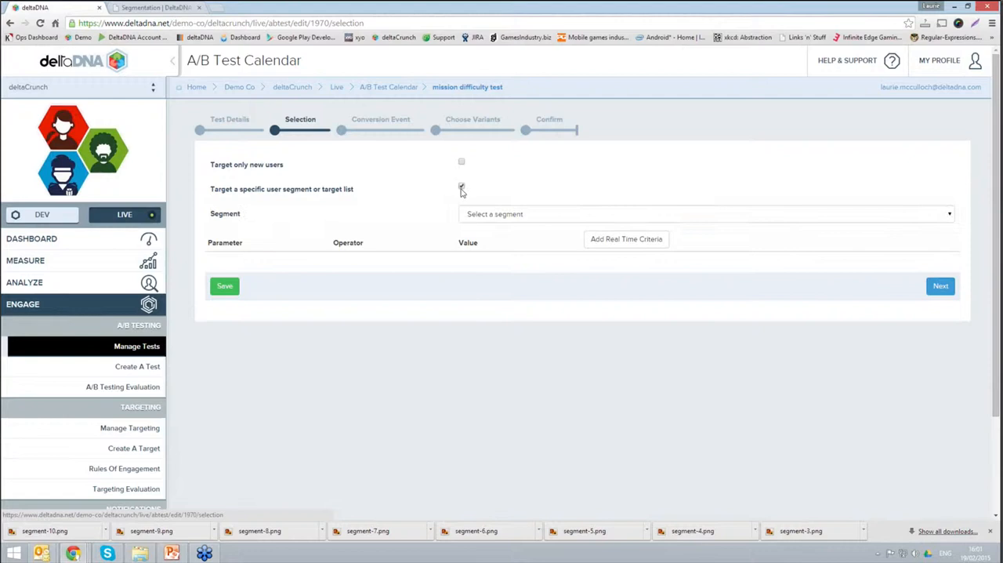
left_click(539, 221)
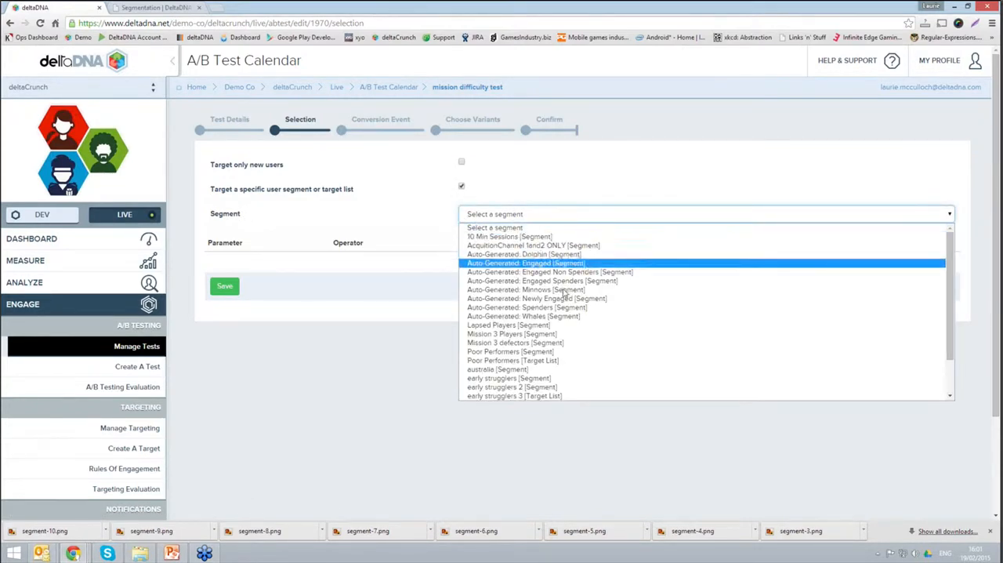
left_click(577, 246)
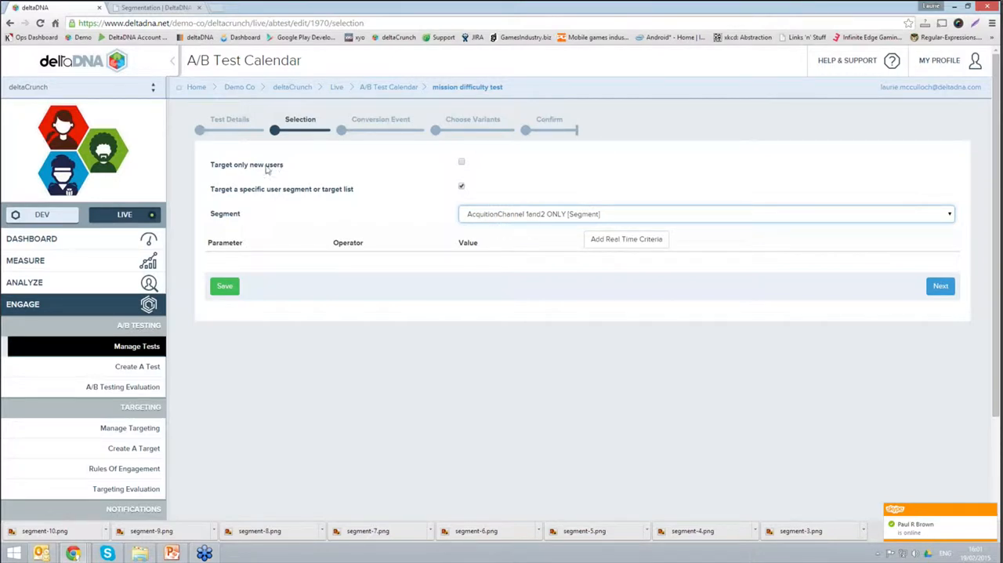
left_click(461, 164)
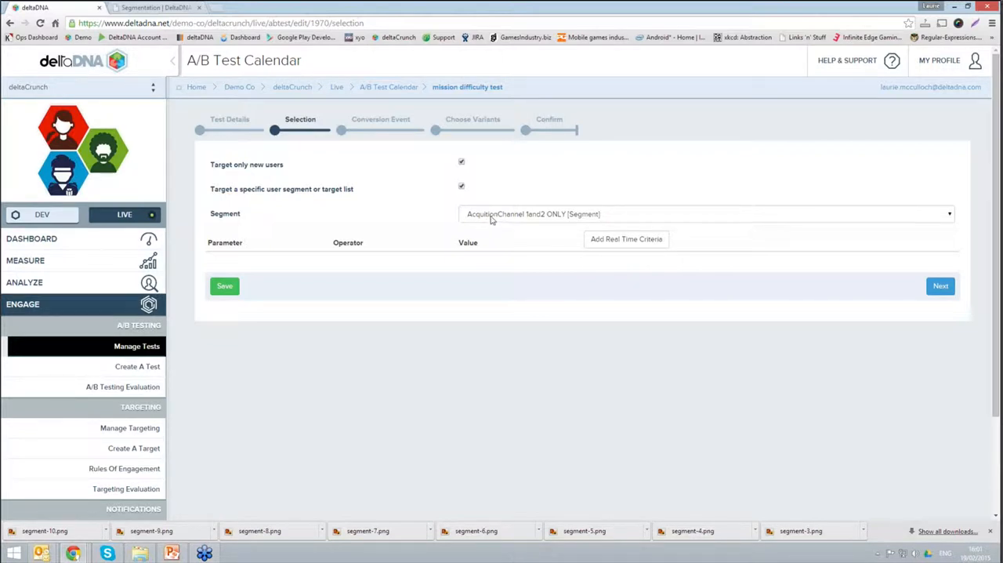
Step: Open a new funnel and restrict it to new users in the AcquitionChannel 1and2 ONLY segment
left_click(156, 286)
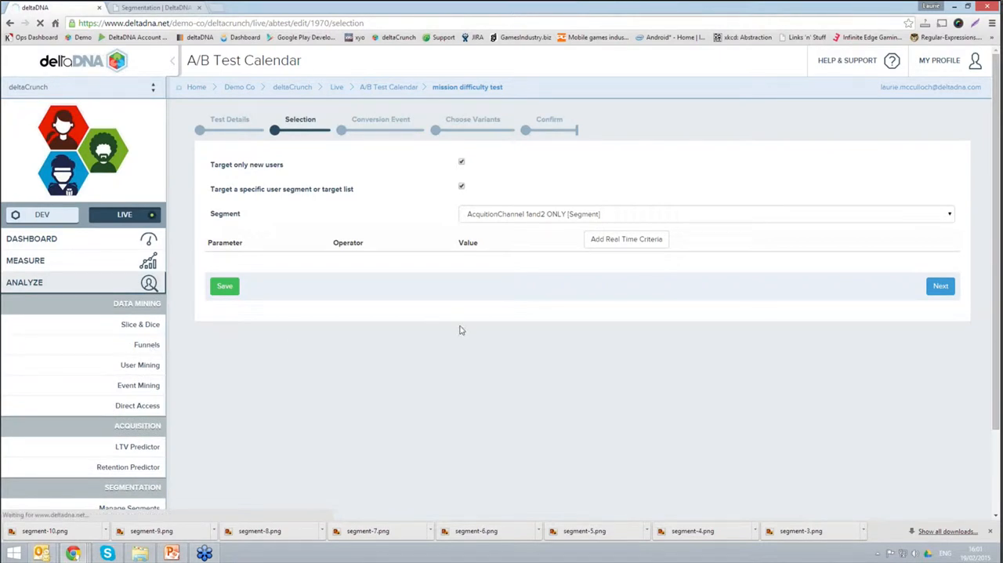
left_click(155, 347)
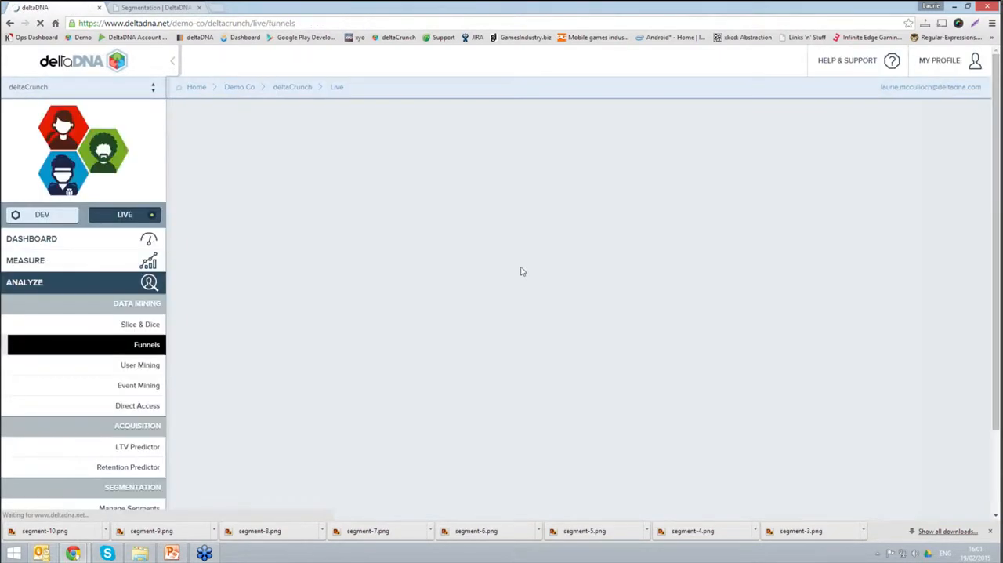
left_click(864, 168)
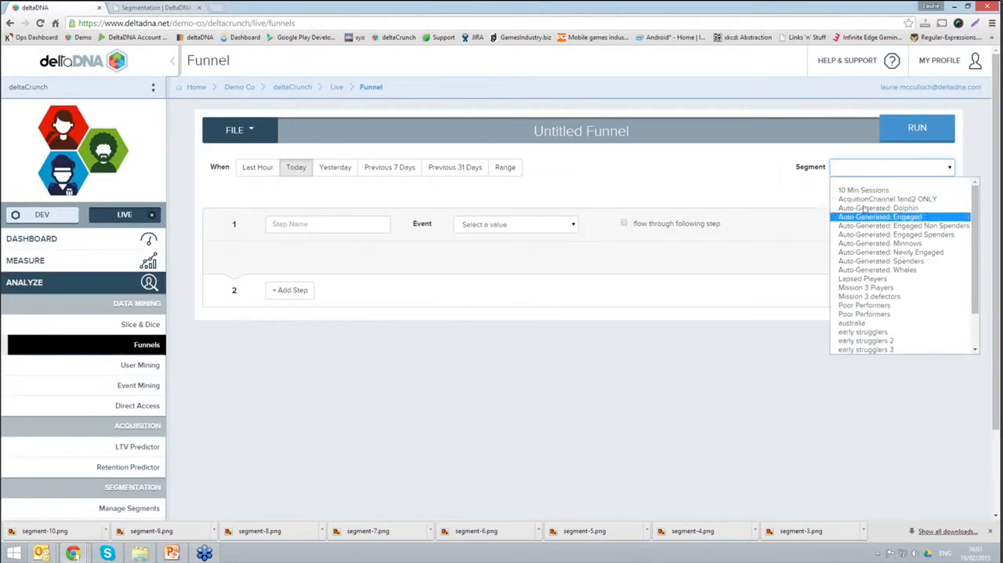
left_click(865, 199)
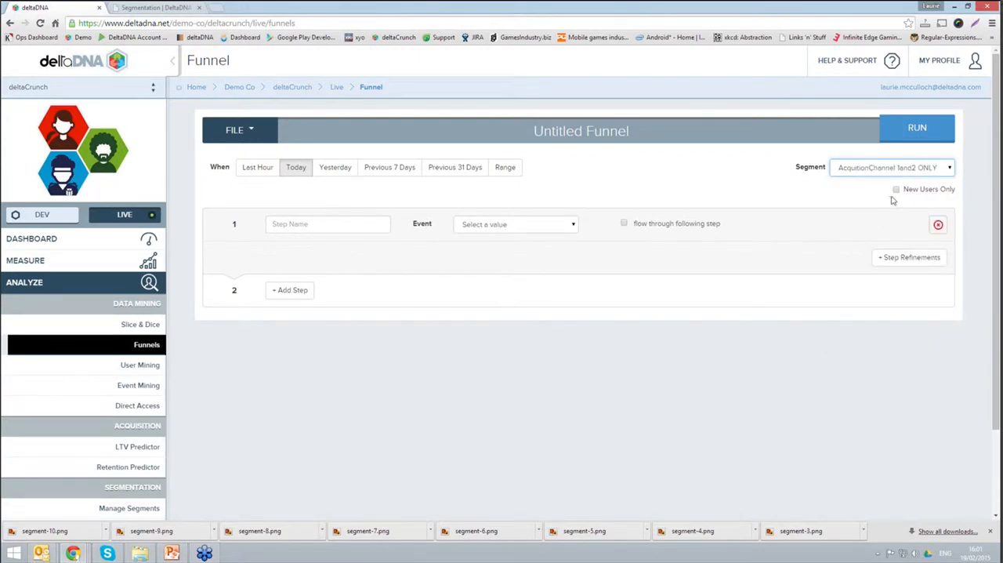
left_click(896, 189)
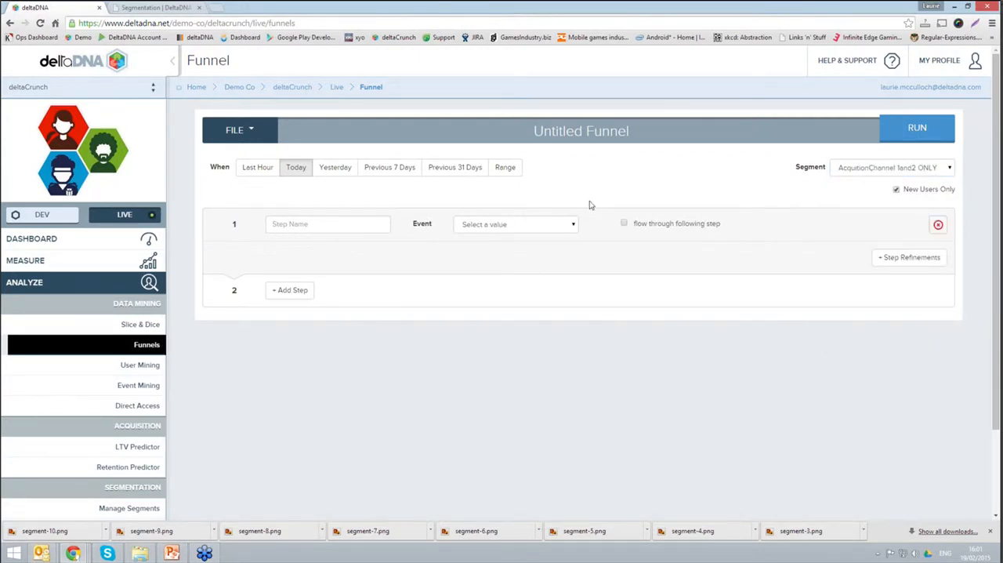
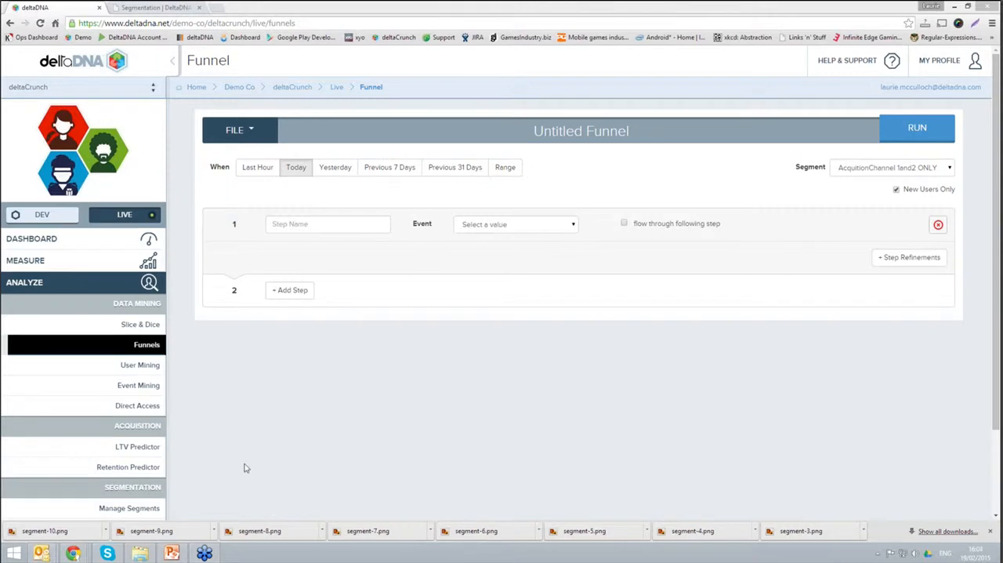
Step: Start a new push notification named "webinar test" with the description "test"
left_click(134, 284)
left_click(149, 309)
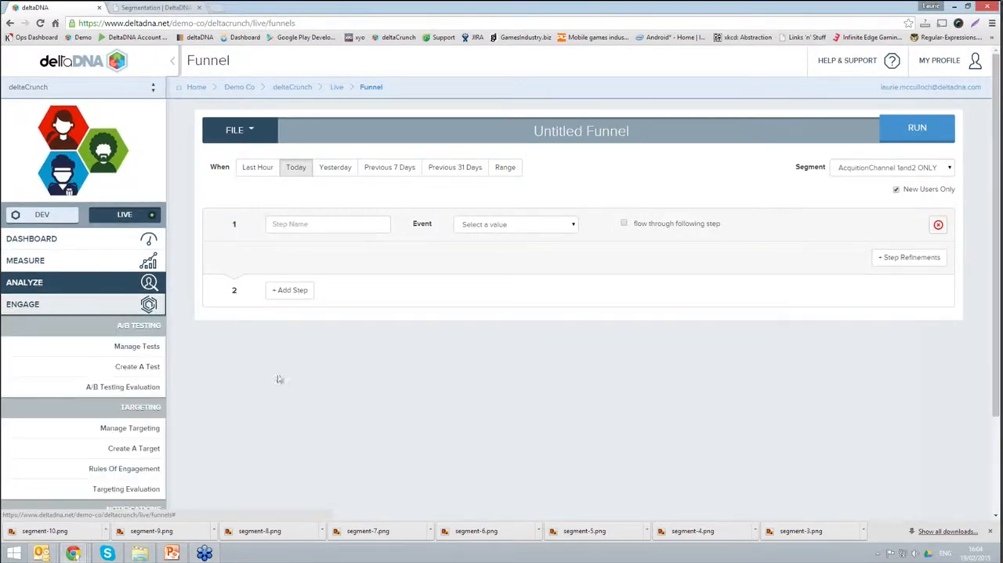
scroll(285, 389, "down", 2)
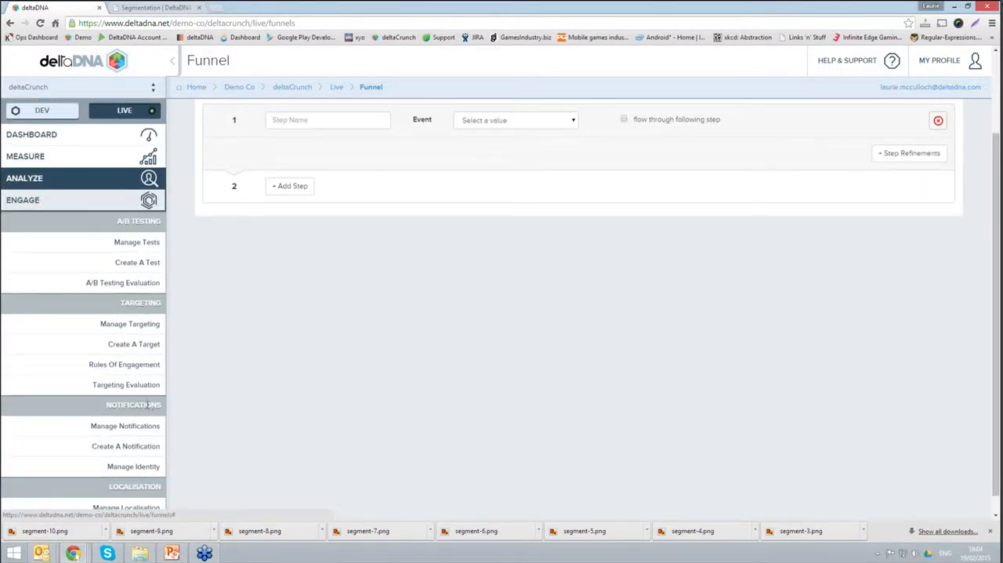
left_click(126, 446)
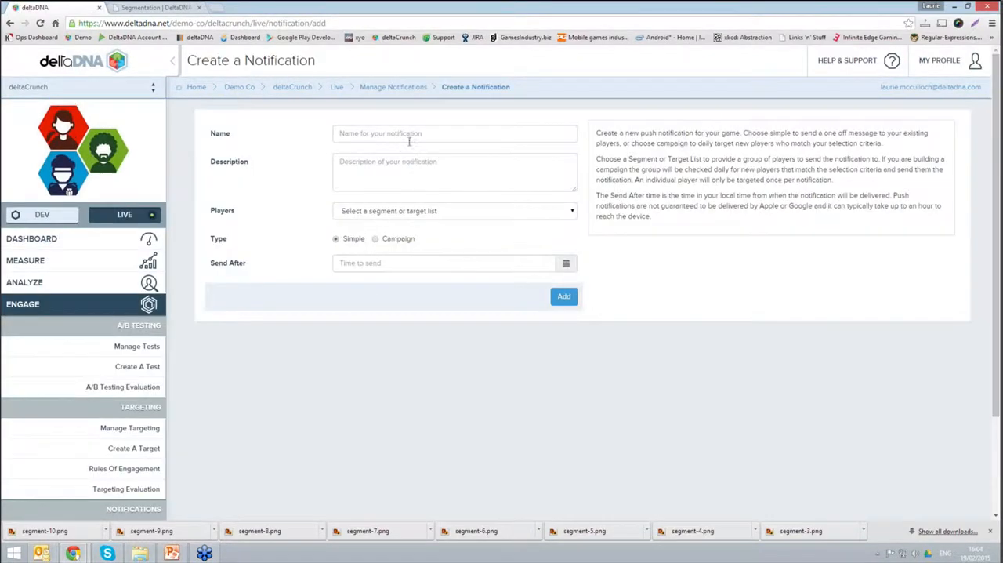
left_click(410, 137)
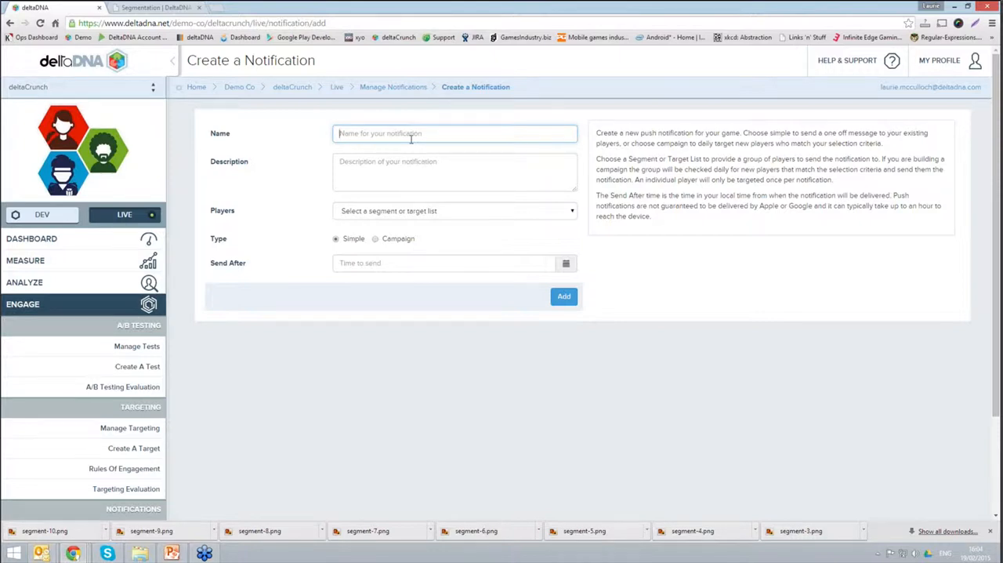
type("webinar test")
key("Tab")
type("test")
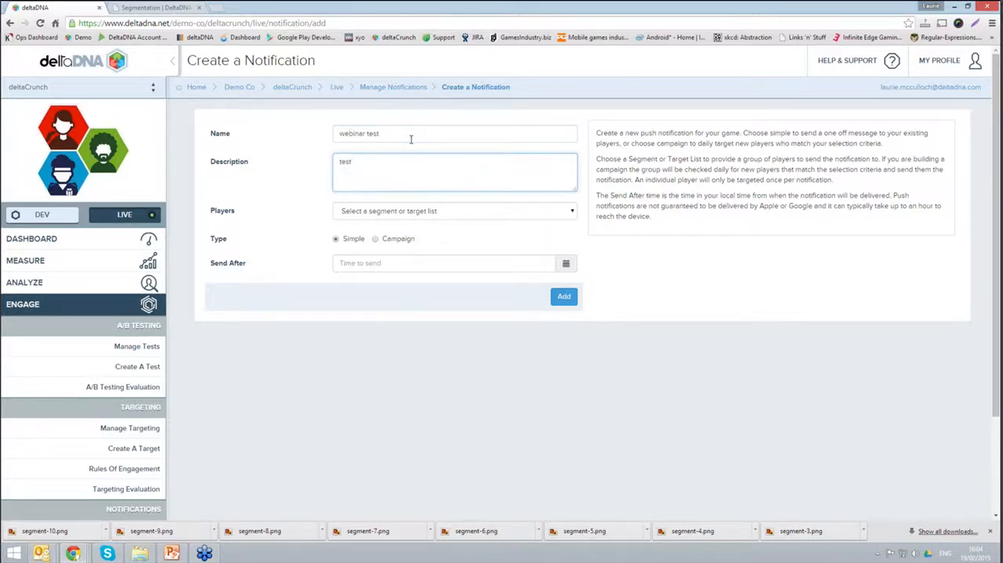
left_click(369, 219)
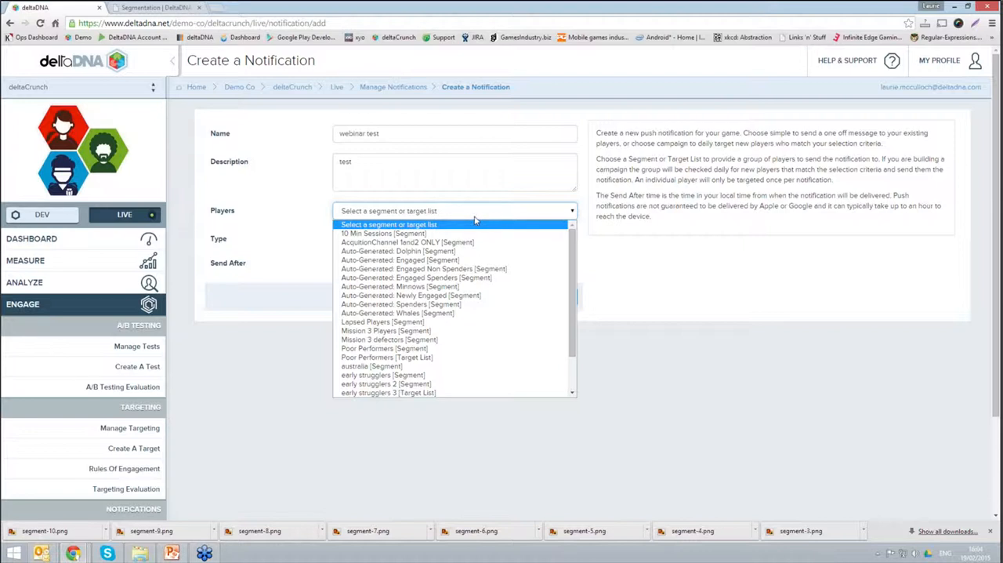
left_click(440, 243)
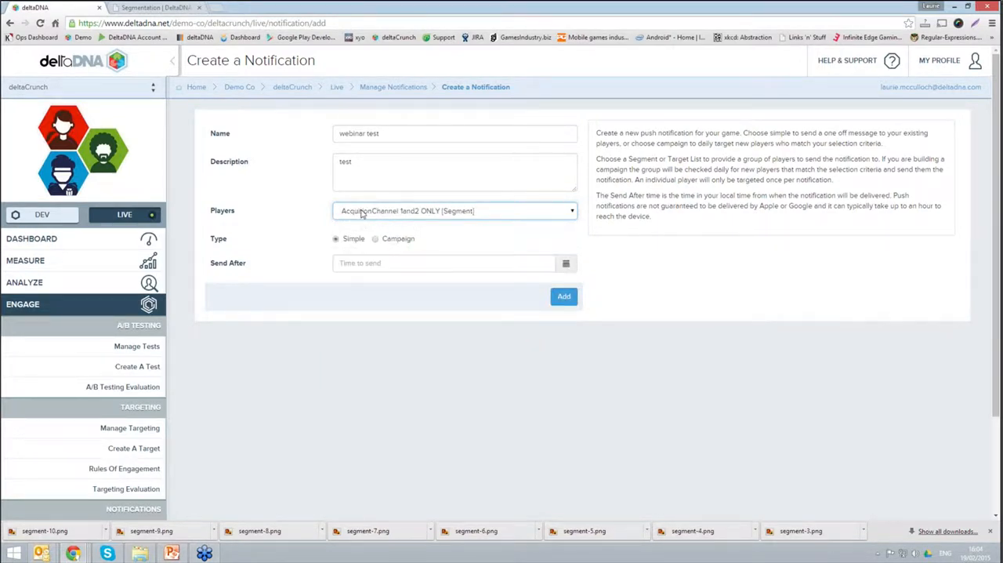
left_click(421, 217)
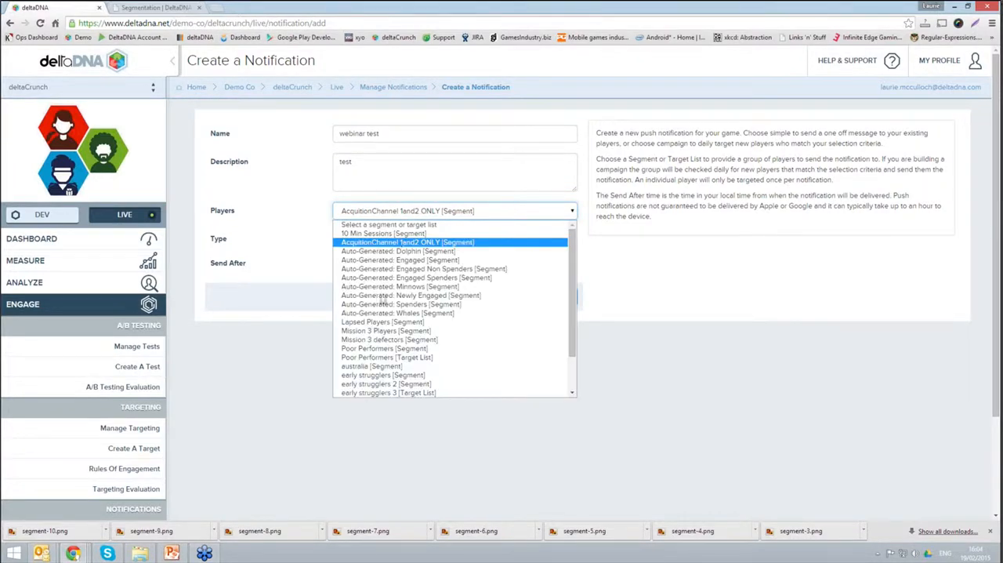
left_click(406, 368)
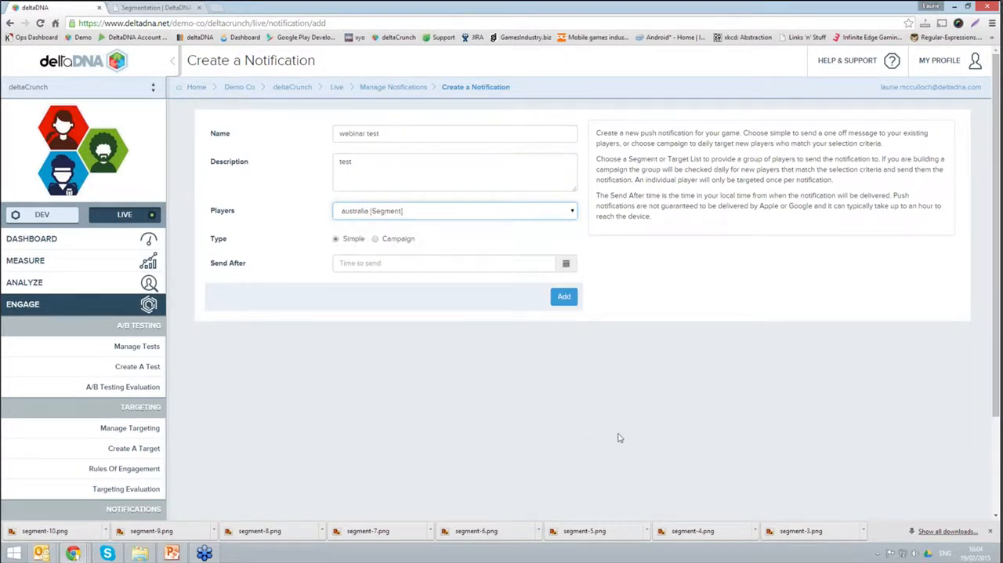
left_click(399, 210)
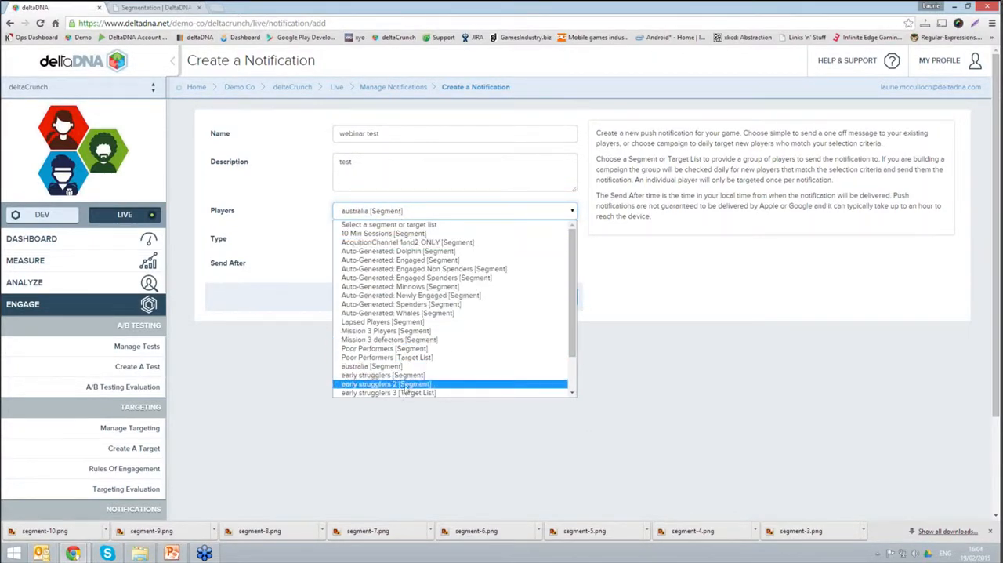
left_click(371, 212)
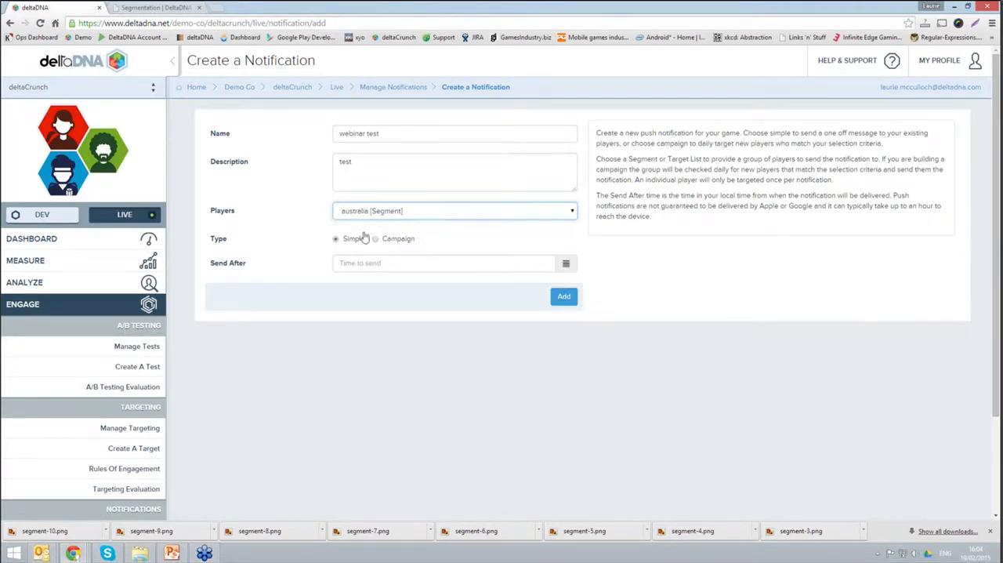
left_click(358, 263)
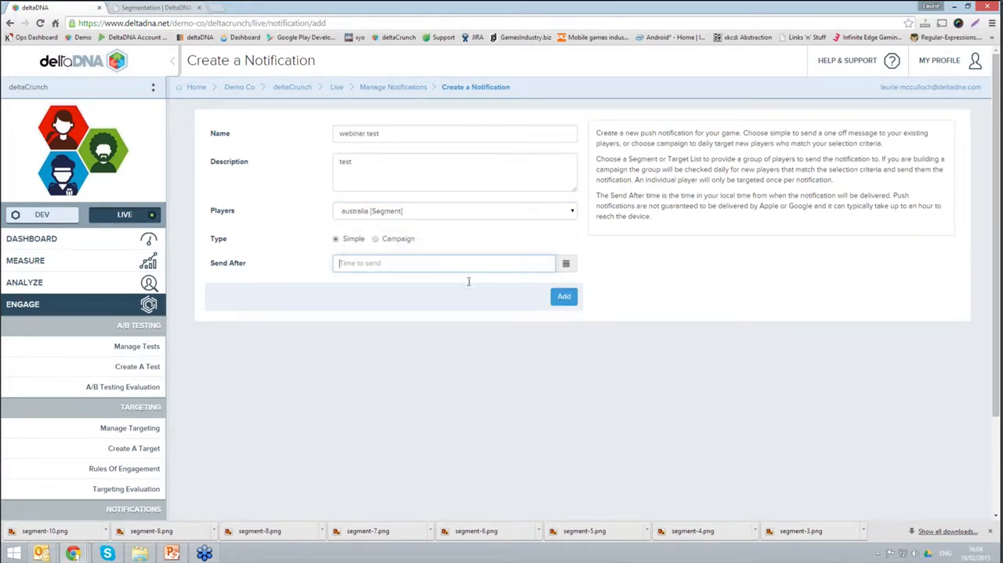
left_click(563, 296)
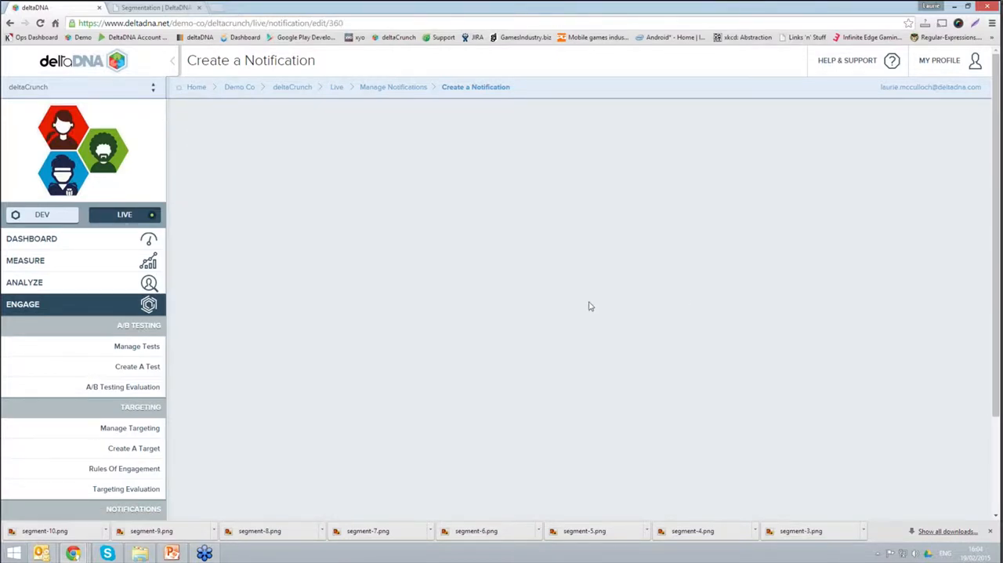
Step: Look over the notification's iOS message fields, then return to its details and check the player selection
left_click(278, 129)
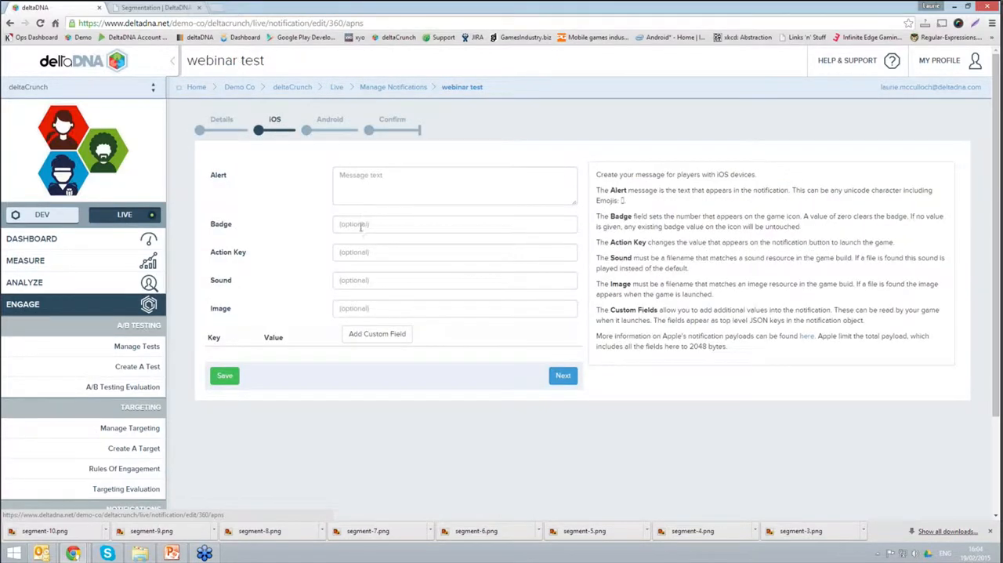
key("Tab")
key("Tab")
key("Tab")
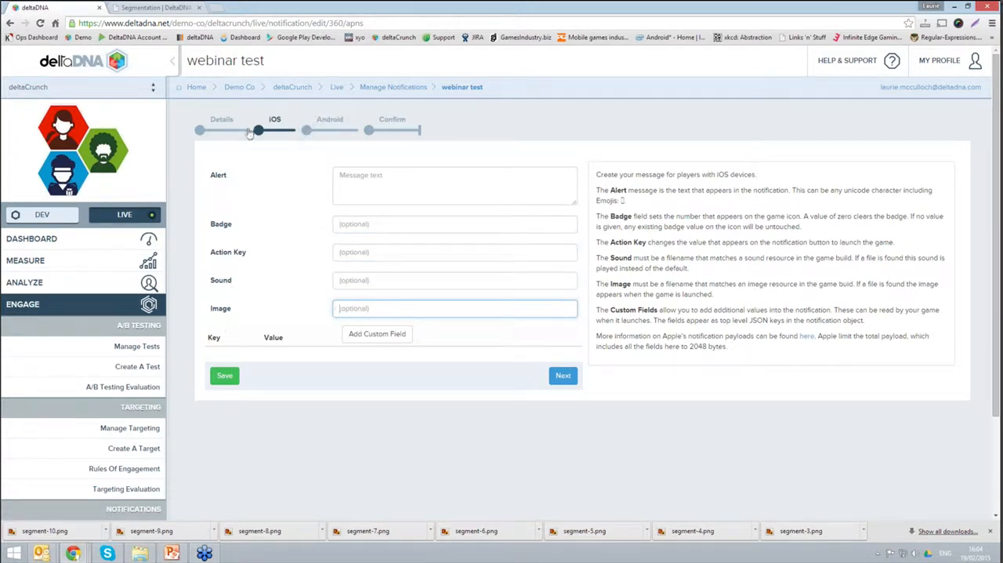
left_click(222, 131)
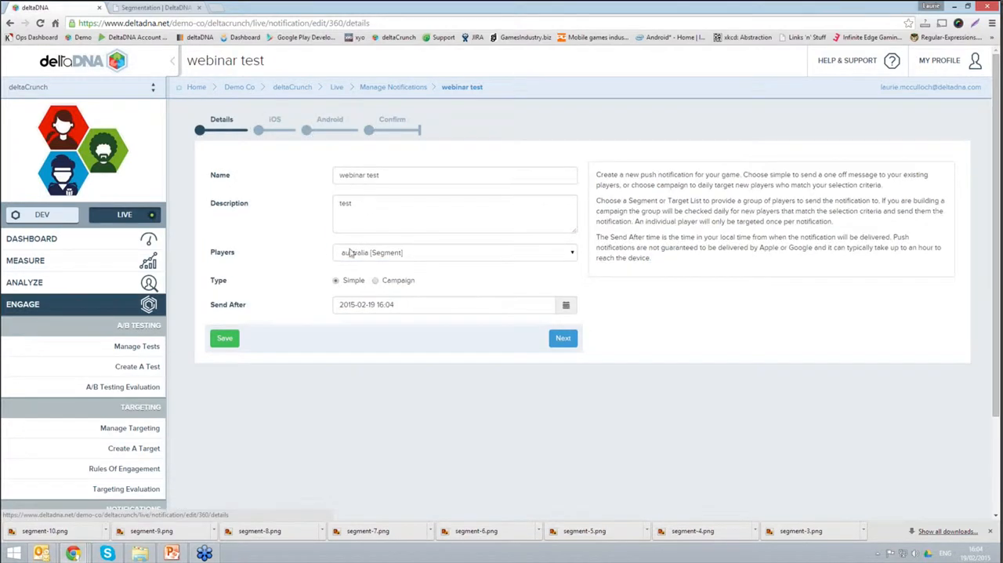
left_click(366, 257)
left_click(285, 237)
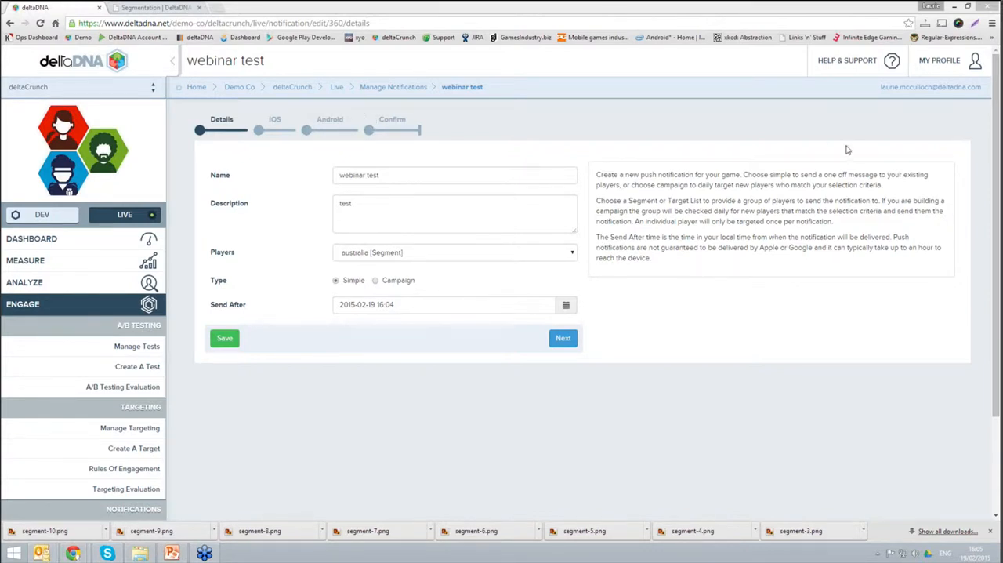
Step: Open the Segmentation page in the platform's help documentation
left_click(824, 66)
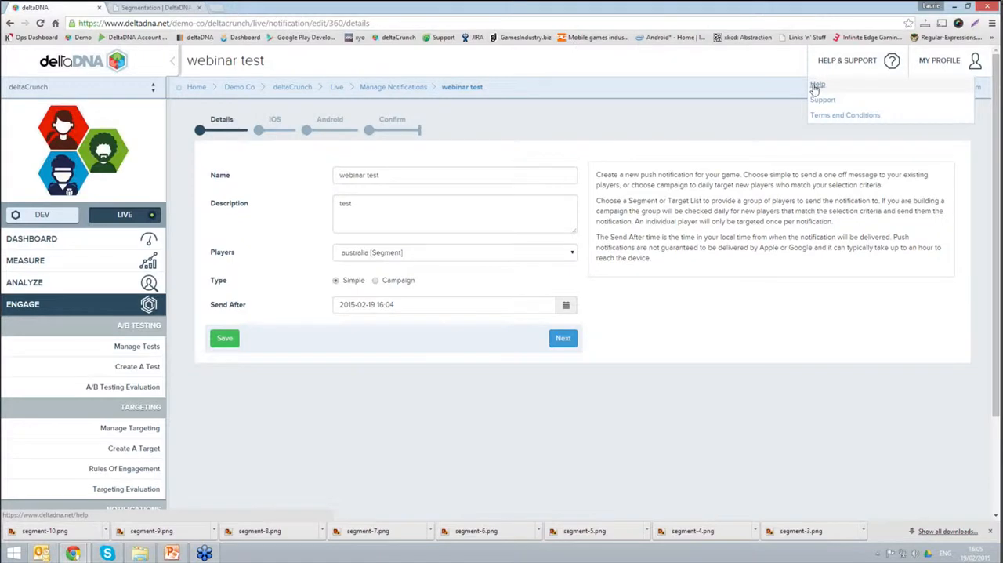
left_click(817, 87)
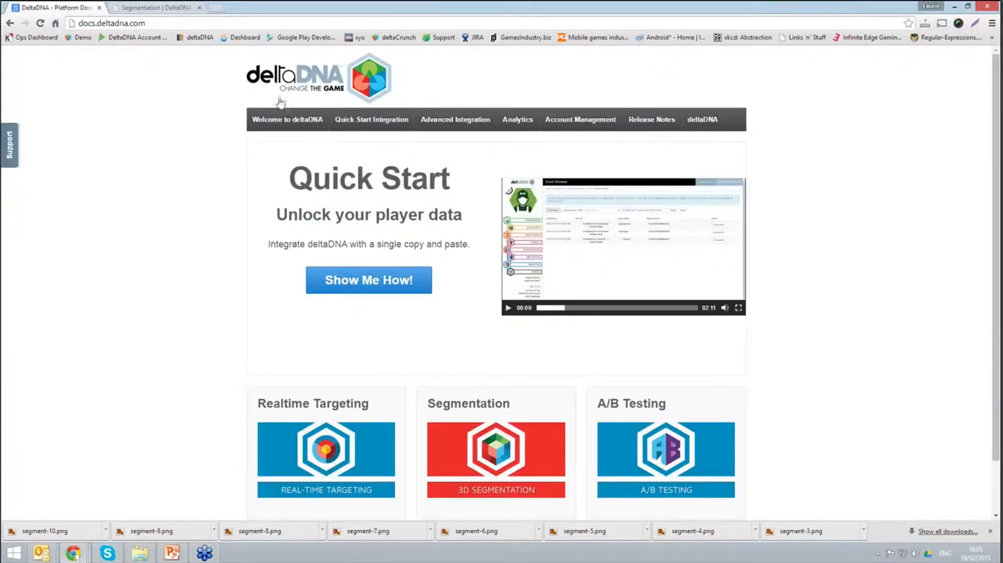
mouse_move(516, 124)
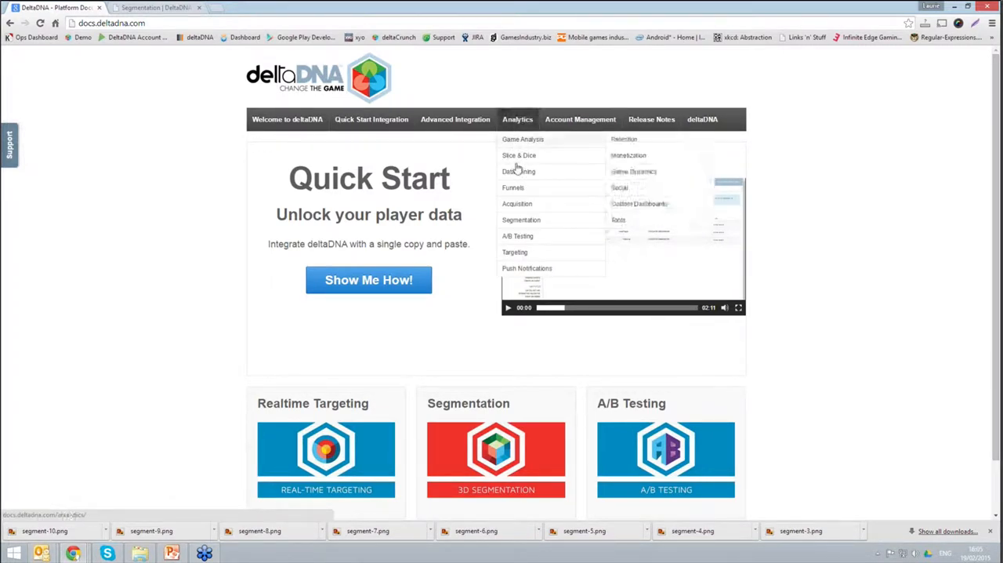
mouse_move(512, 225)
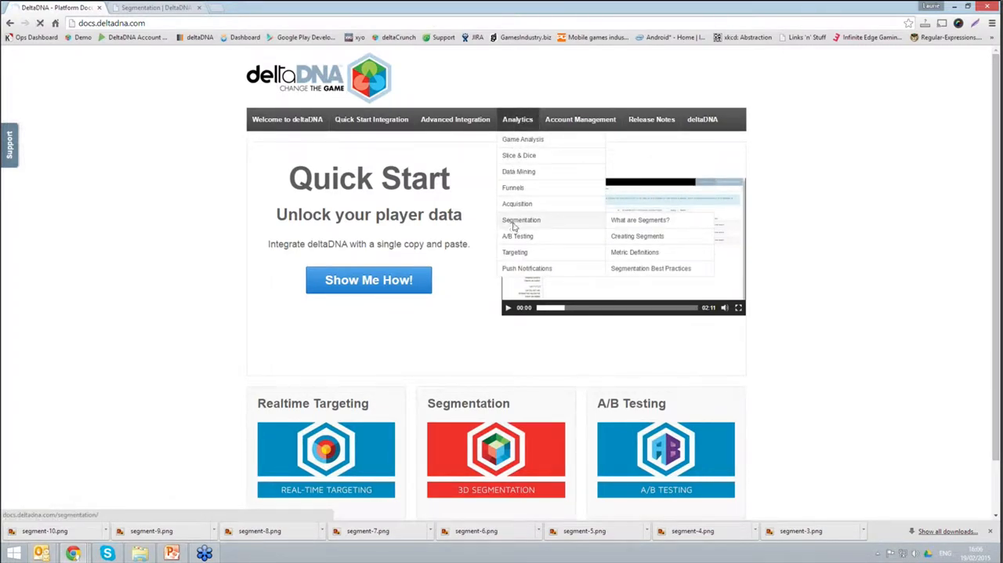
left_click(514, 226)
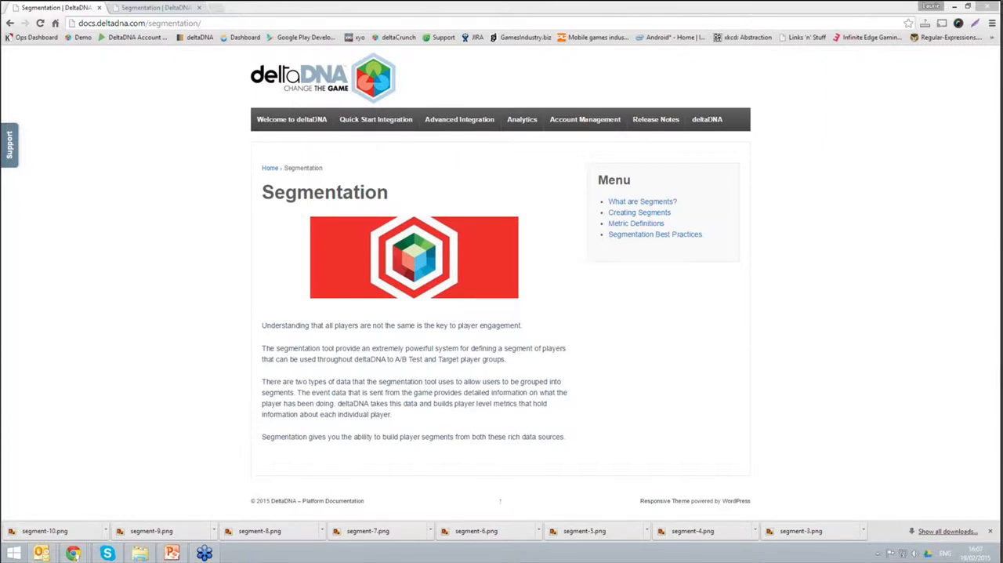
Step: Leave the documentation, return to the deltaCrunch platform and open the list of managed segments
left_click(11, 23)
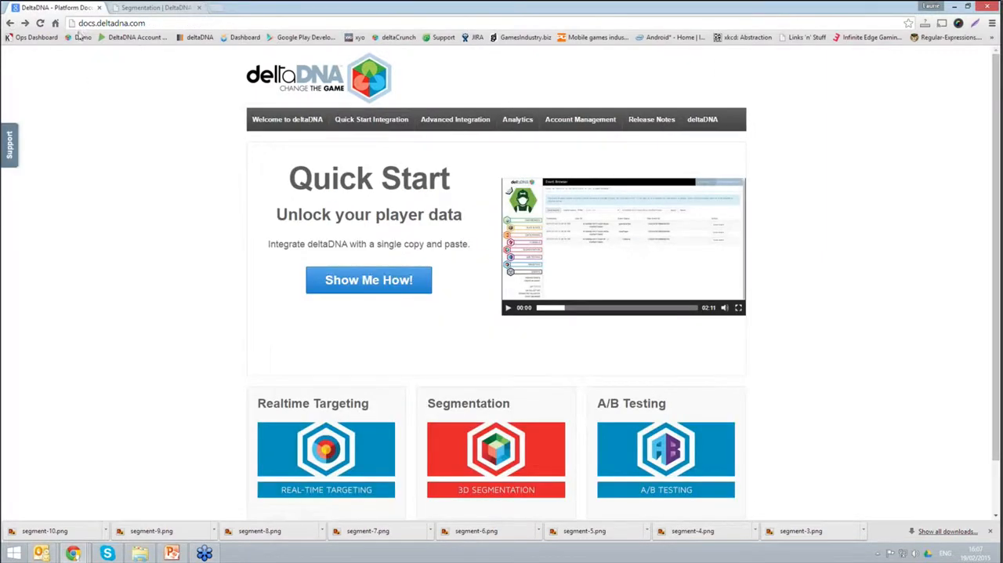
left_click(10, 24)
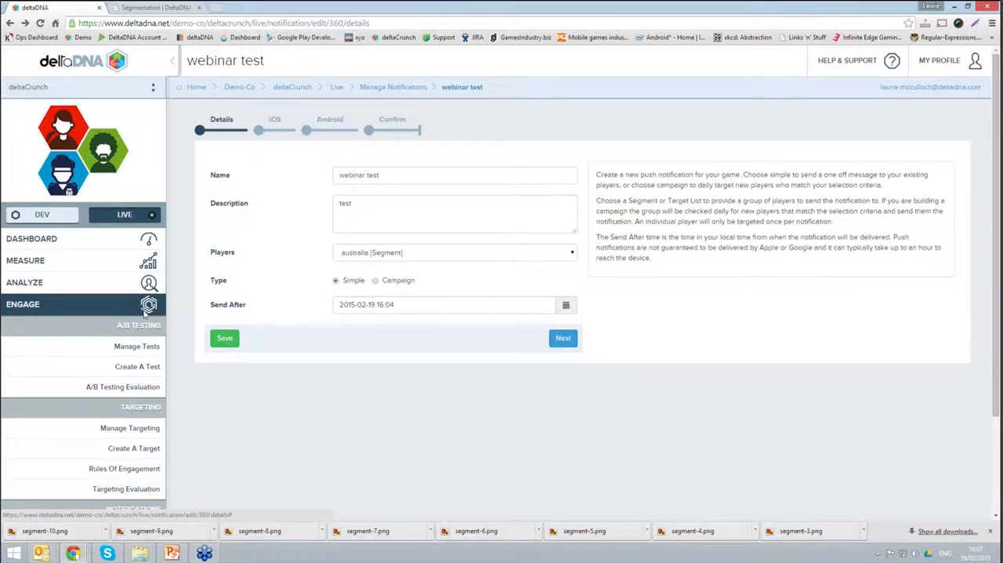
left_click(149, 310)
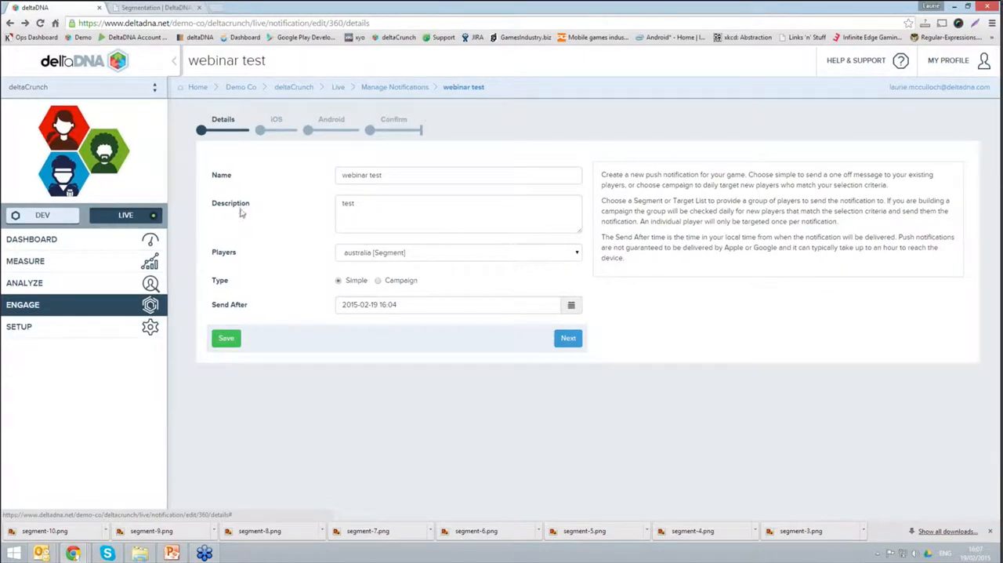
left_click(150, 285)
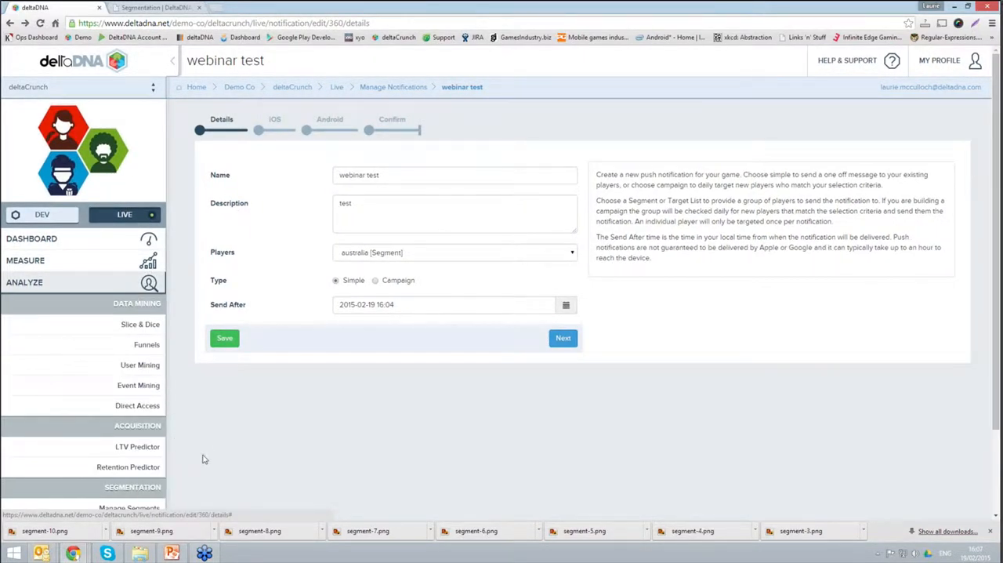
scroll(202, 459, "down", 1)
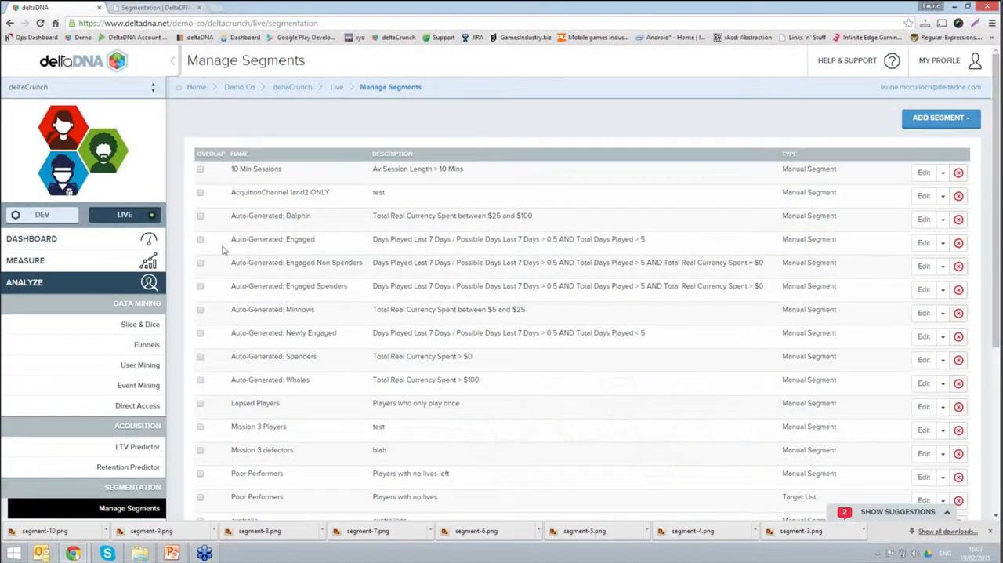
Step: View the SQL query behind the Auto-Generated: Whales segment, highlight its text, and close the query
left_click(942, 383)
left_click(929, 404)
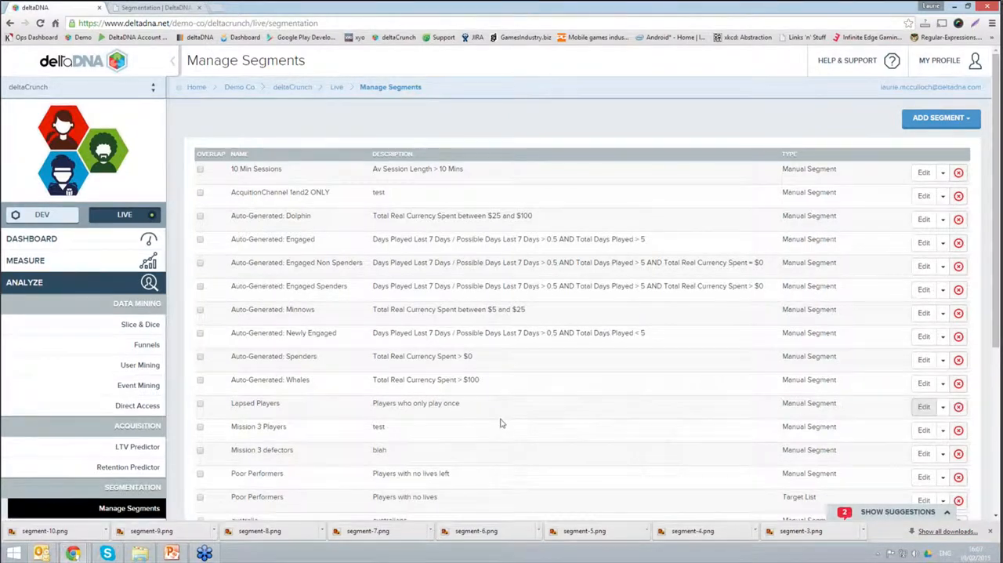
left_click_drag(376, 210, 352, 100)
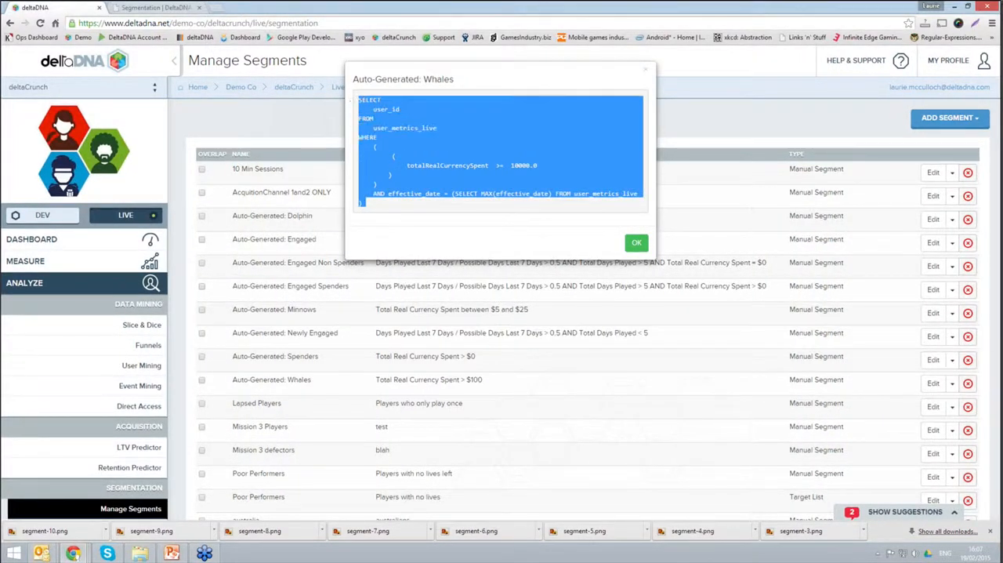
left_click(111, 328)
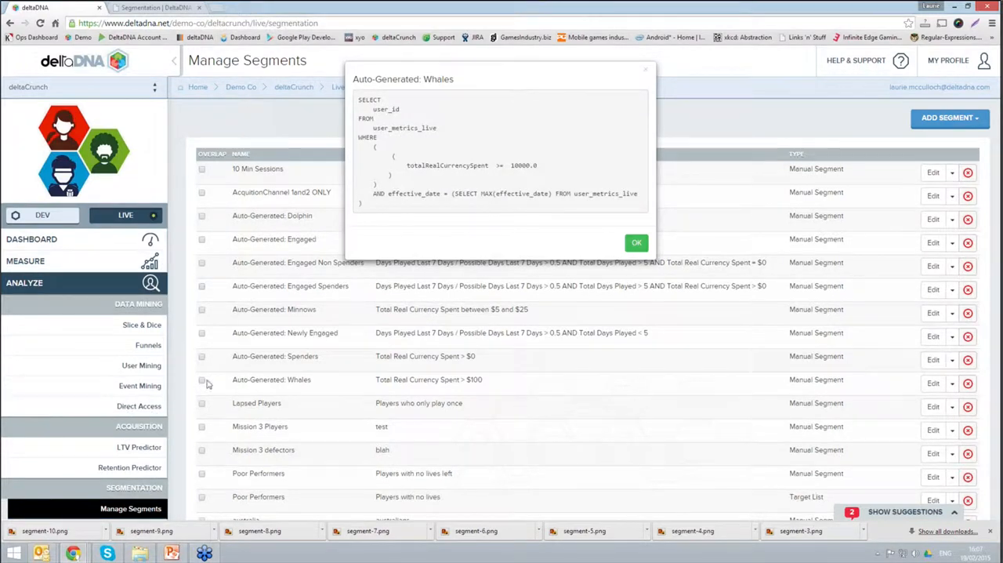
left_click(636, 242)
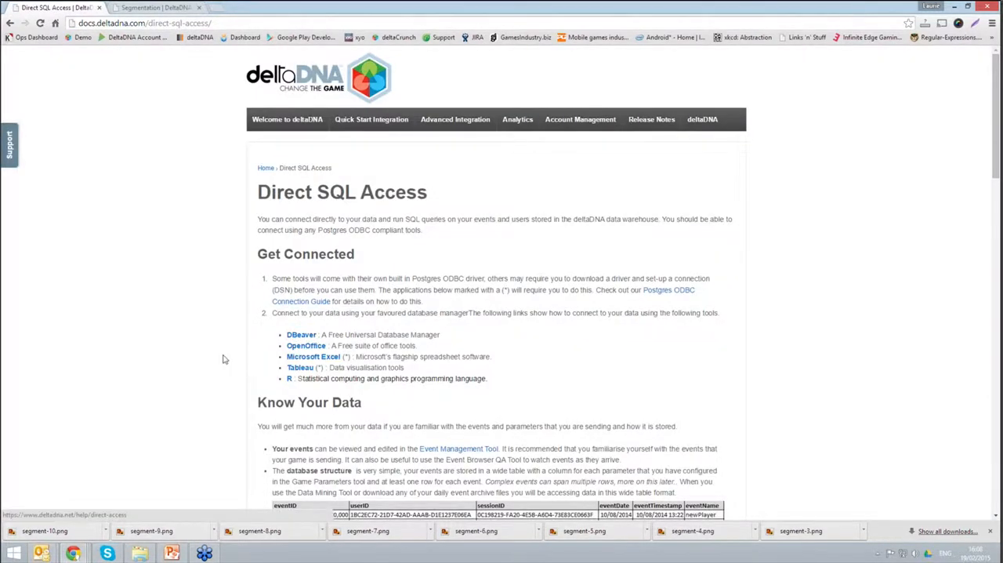
Step: Read the Direct SQL Access documentation on connecting to the data and how the events are stored
scroll(223, 359, "down", 1)
scroll(222, 359, "down", 1)
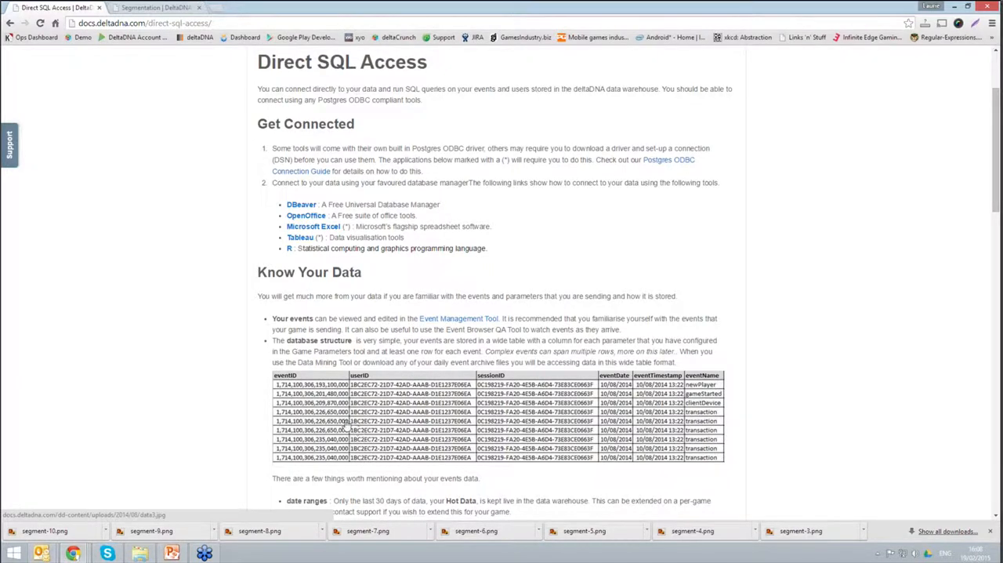
scroll(345, 426, "down", 1)
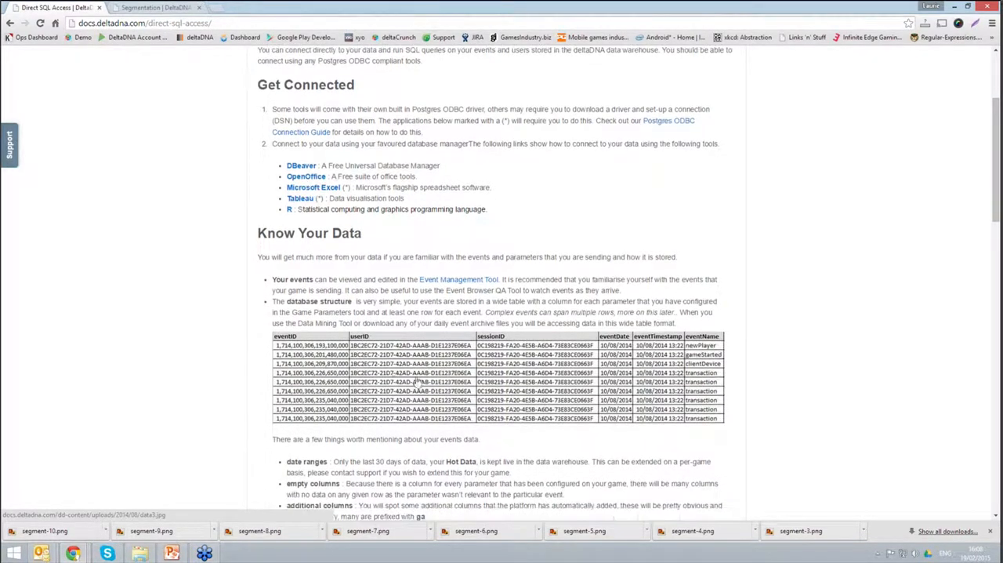